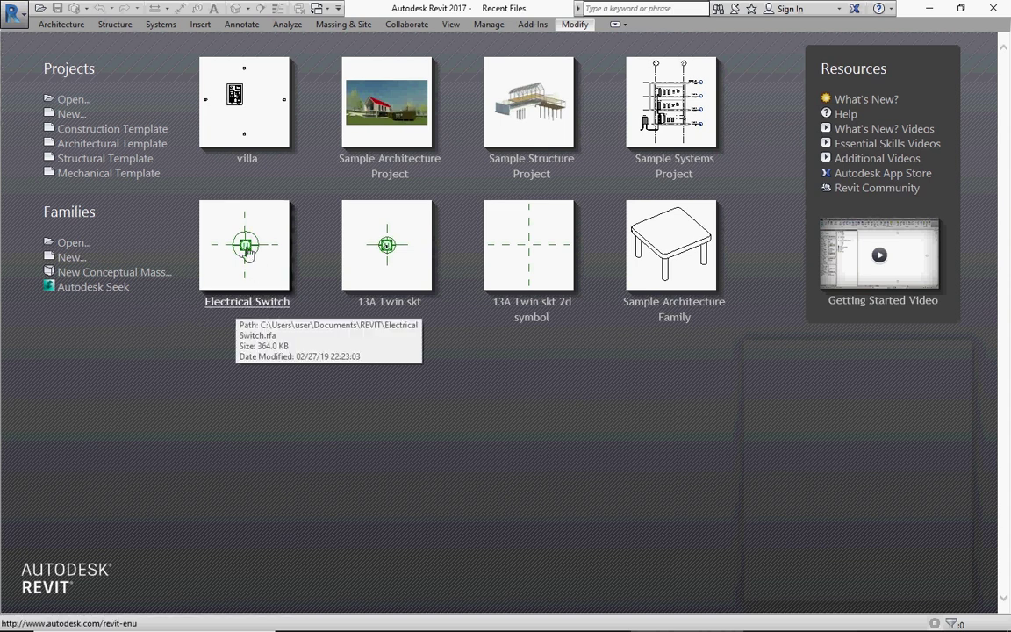
Step: Open the Electrical Switch family from Recent Files and inspect it in the {3D} view
{"action": "left_click", "coordinate": [247, 250]}
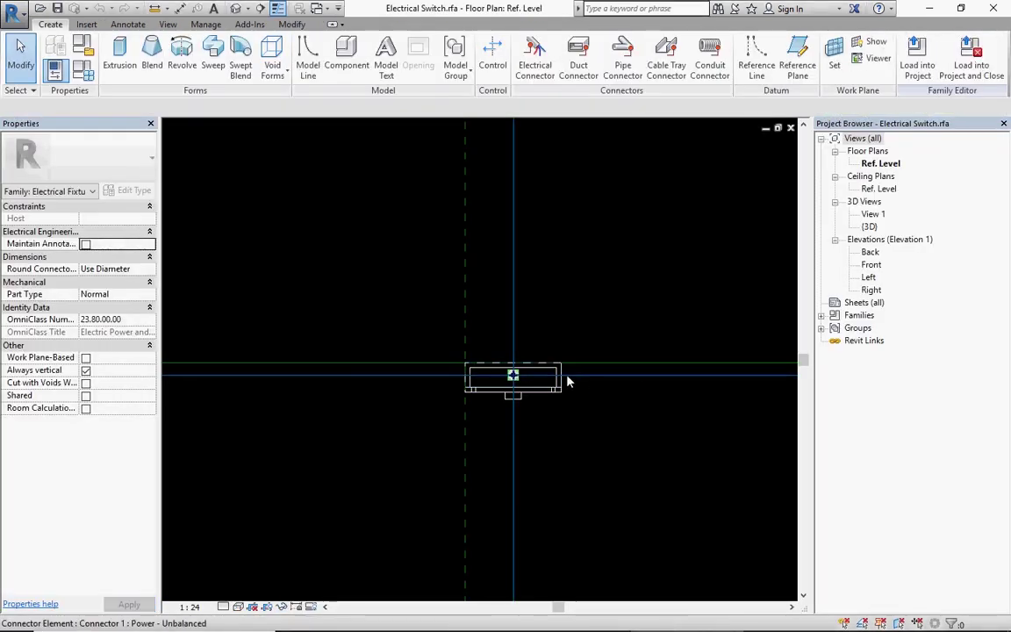
{"action": "scroll", "coordinate": [450, 373], "scroll_direction": "down", "scroll_amount": 1}
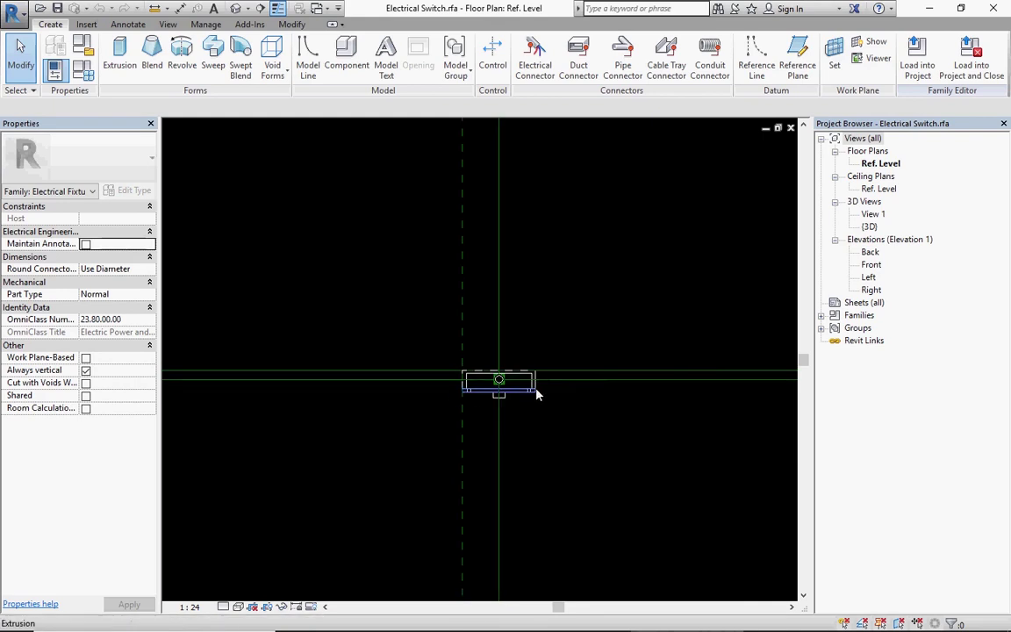
{"action": "double_click", "coordinate": [871, 226]}
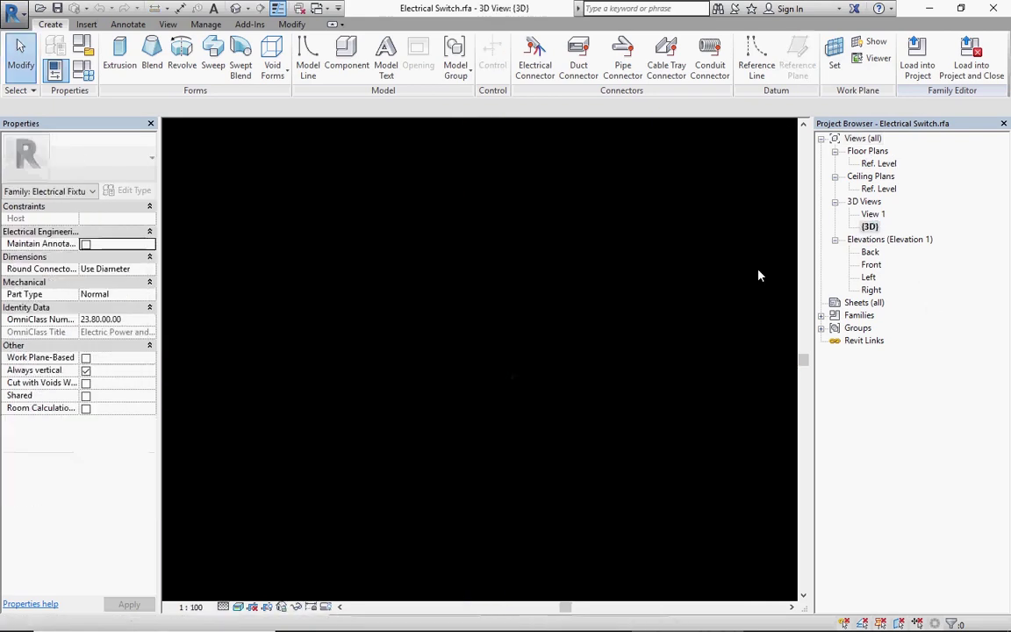
{"action": "scroll", "coordinate": [636, 321], "scroll_direction": "up", "scroll_amount": 4}
{"action": "scroll", "coordinate": [597, 282], "scroll_direction": "up", "scroll_amount": 3}
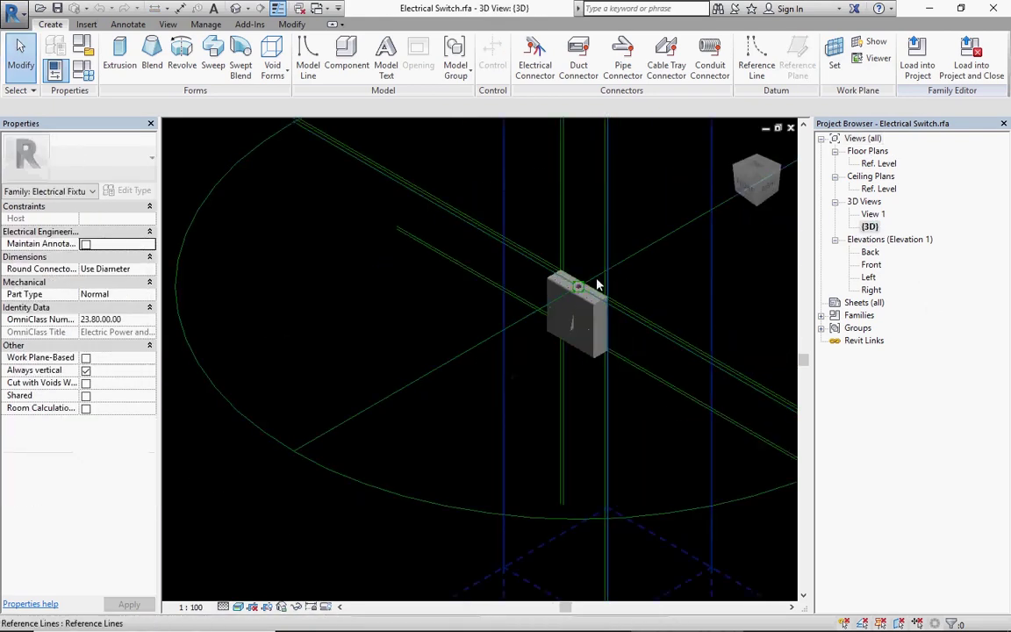
{"action": "scroll", "coordinate": [597, 281], "scroll_direction": "up", "scroll_amount": 3}
{"action": "scroll", "coordinate": [529, 337], "scroll_direction": "down", "scroll_amount": 2}
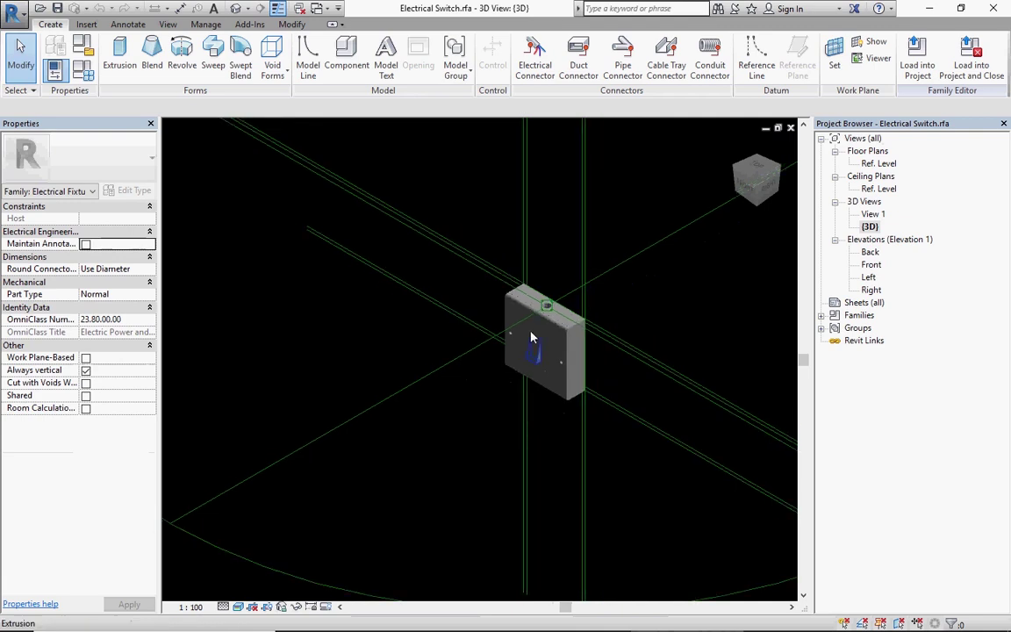
{"action": "scroll", "coordinate": [534, 343], "scroll_direction": "up", "scroll_amount": 1}
Step: Return to the switch family's Ref. Level floor plan
{"action": "left_click", "coordinate": [877, 164]}
{"action": "double_click", "coordinate": [876, 164]}
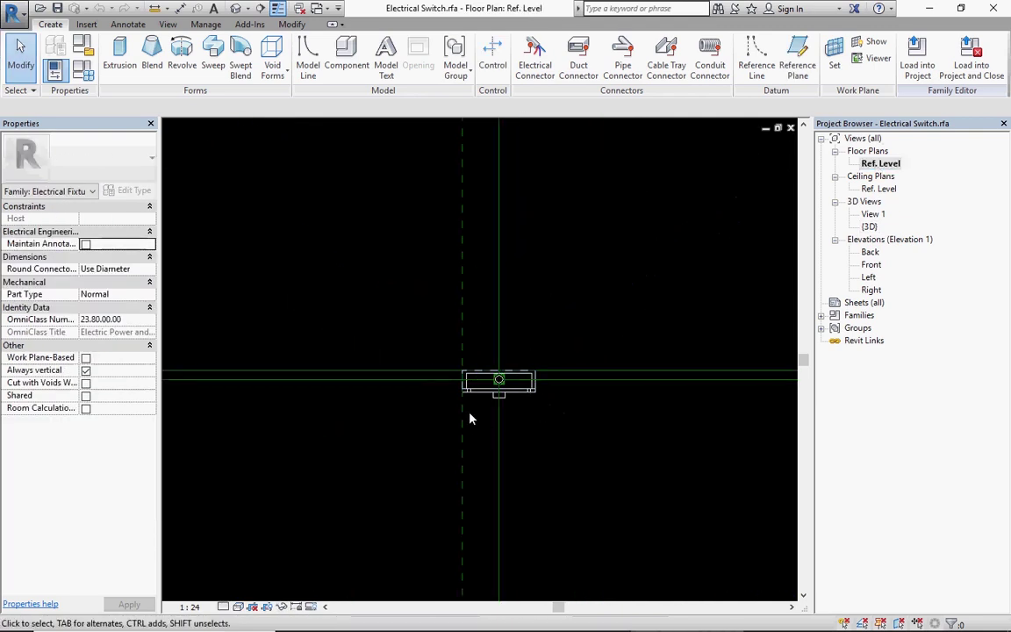
{"action": "scroll", "coordinate": [470, 418], "scroll_direction": "down", "scroll_amount": 2}
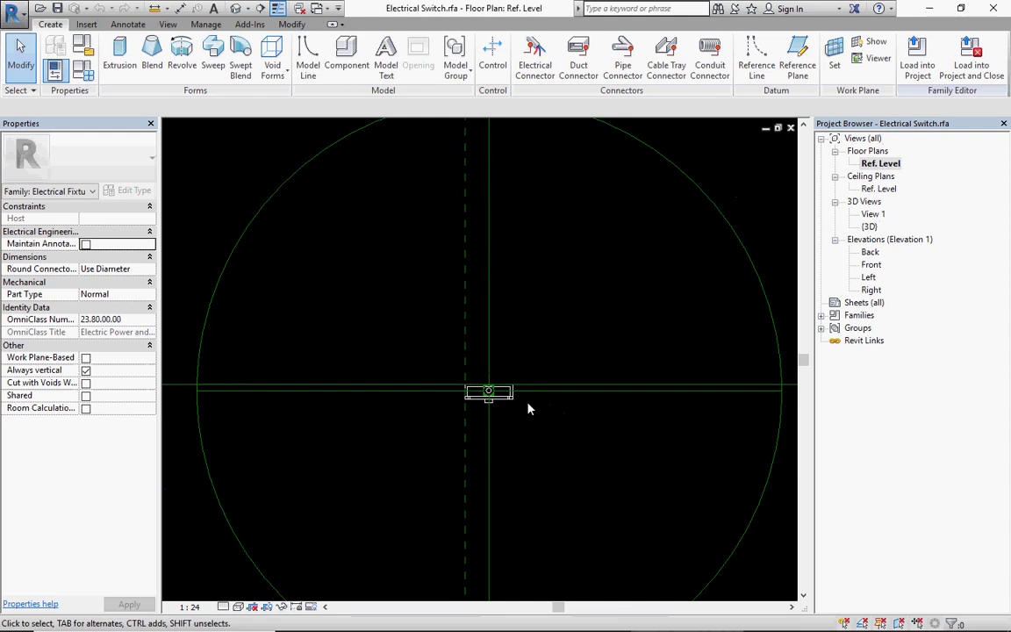
{"action": "scroll", "coordinate": [522, 412], "scroll_direction": "up", "scroll_amount": 2}
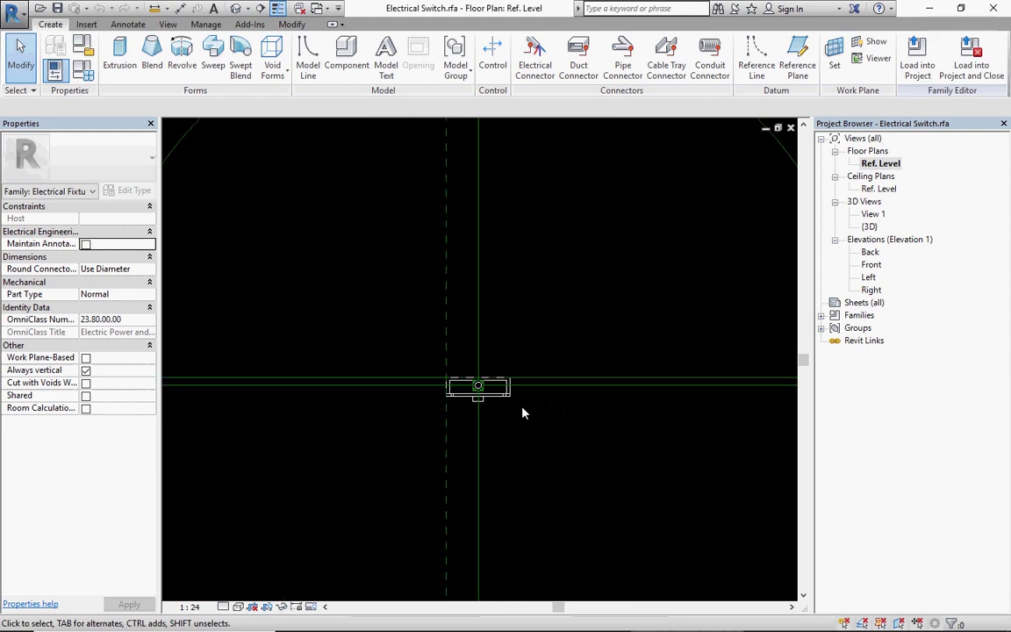
Step: Create a new family from Annotations\Generic Annotation.rft and delete its red sample note
{"action": "left_click", "coordinate": [12, 12]}
{"action": "mouse_move", "coordinate": [48, 63]}
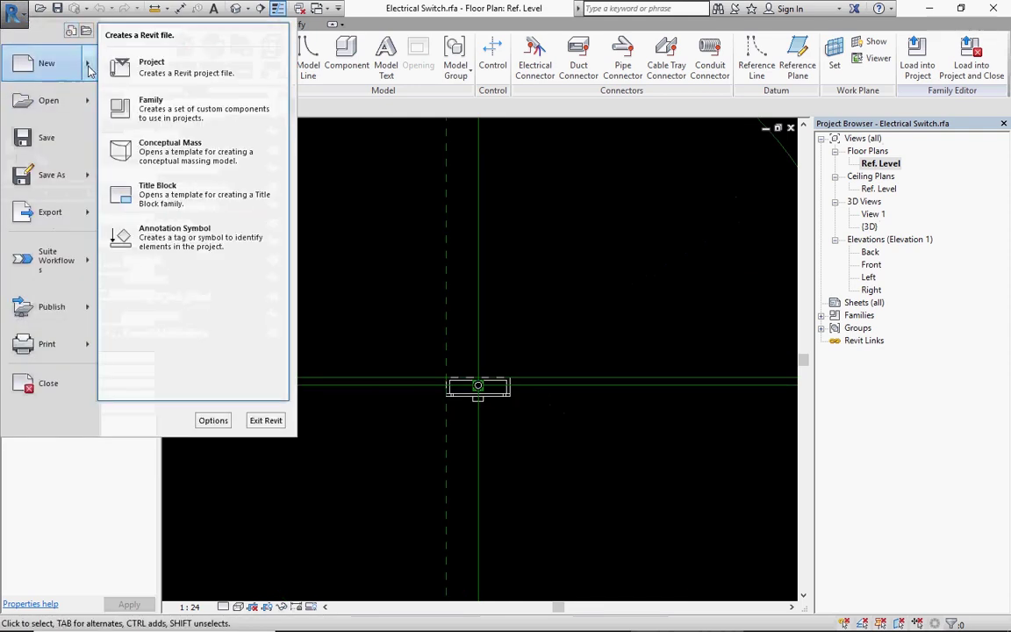
{"action": "left_click", "coordinate": [184, 113]}
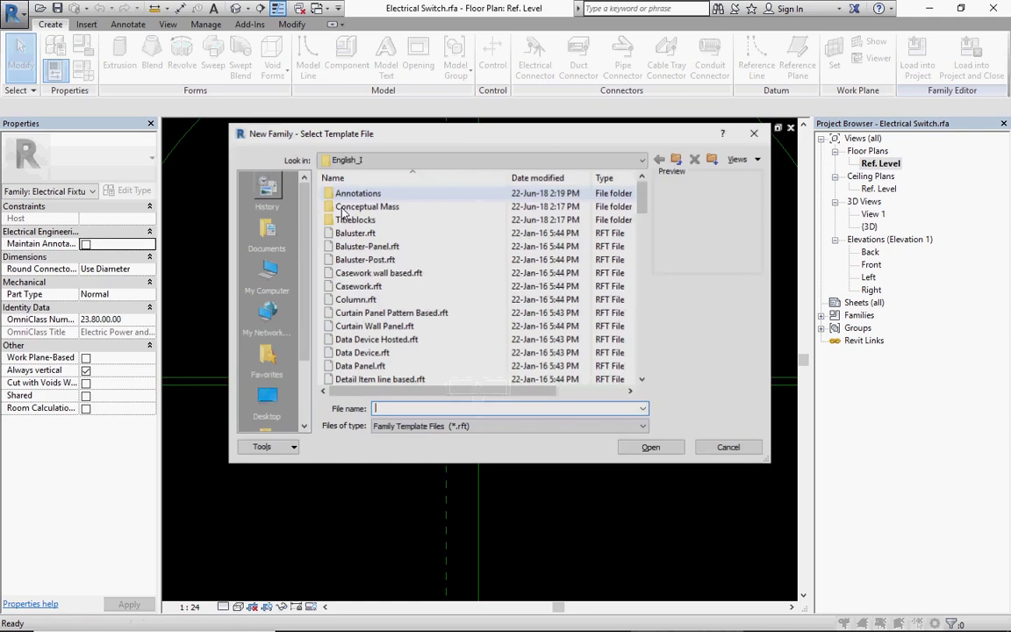
{"action": "double_click", "coordinate": [357, 193]}
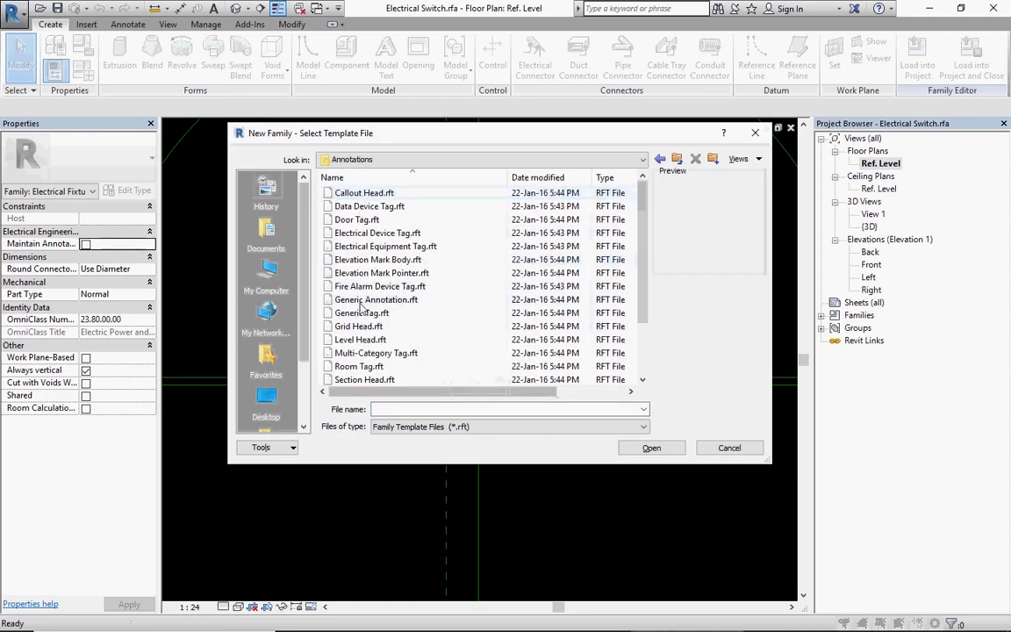
{"action": "left_click", "coordinate": [361, 302]}
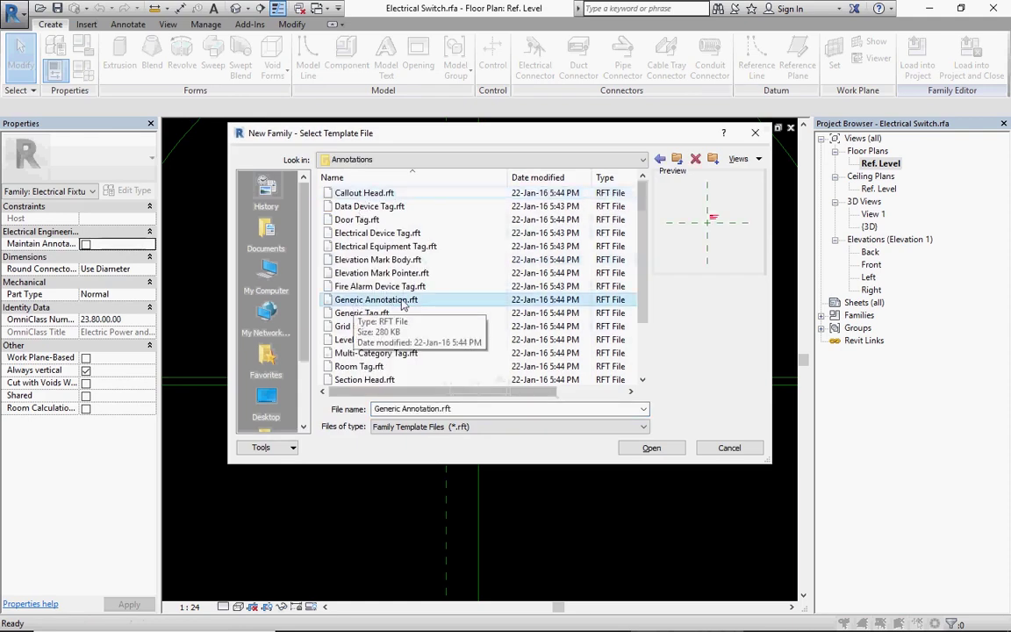
{"action": "left_click", "coordinate": [649, 448]}
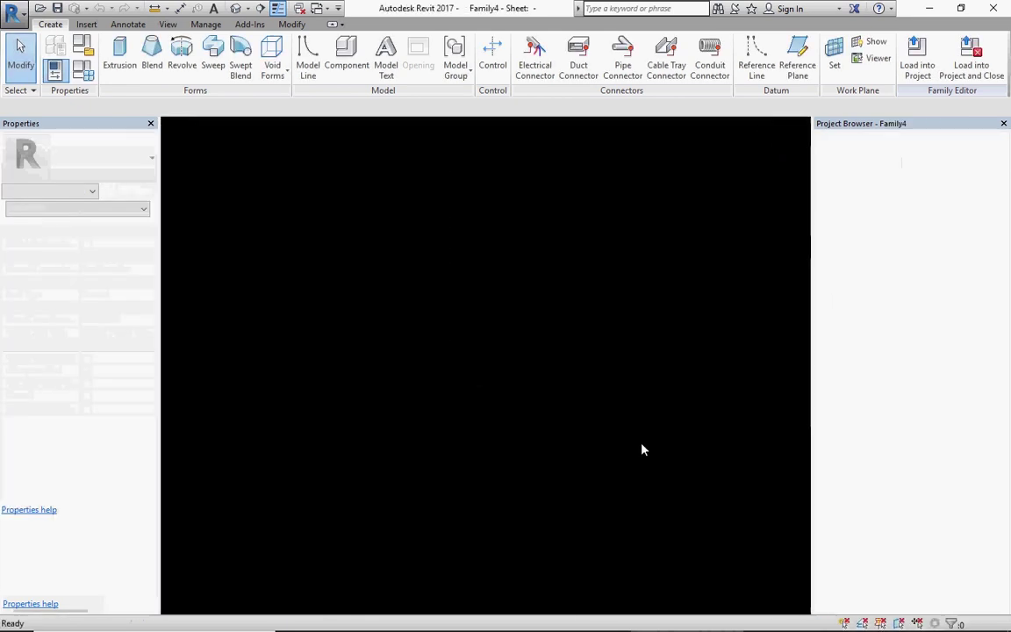
{"action": "left_click", "coordinate": [514, 338]}
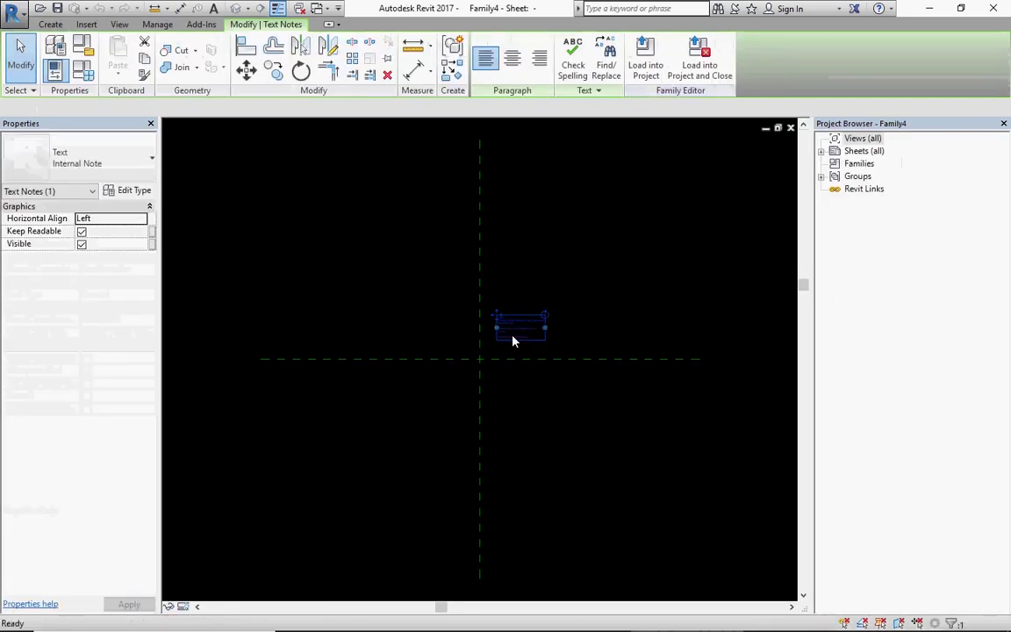
{"action": "key", "text": "Delete"}
Step: Set the family's length units to Millimeters with the mm symbol, using the UN command
{"action": "key", "text": "u"}
{"action": "key", "text": "n"}
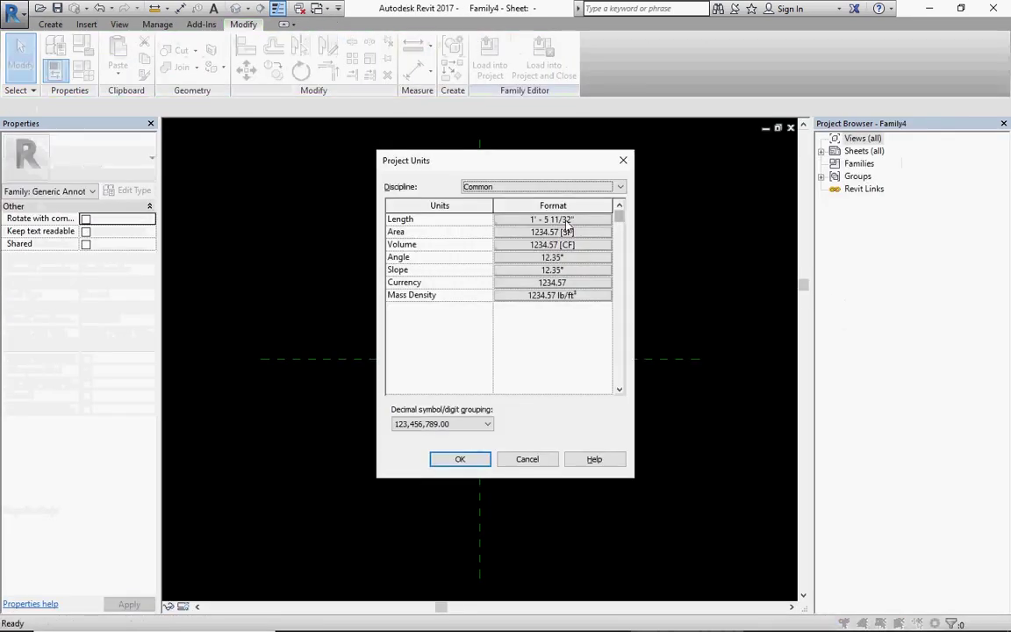
{"action": "left_click", "coordinate": [546, 227]}
{"action": "left_click", "coordinate": [546, 244]}
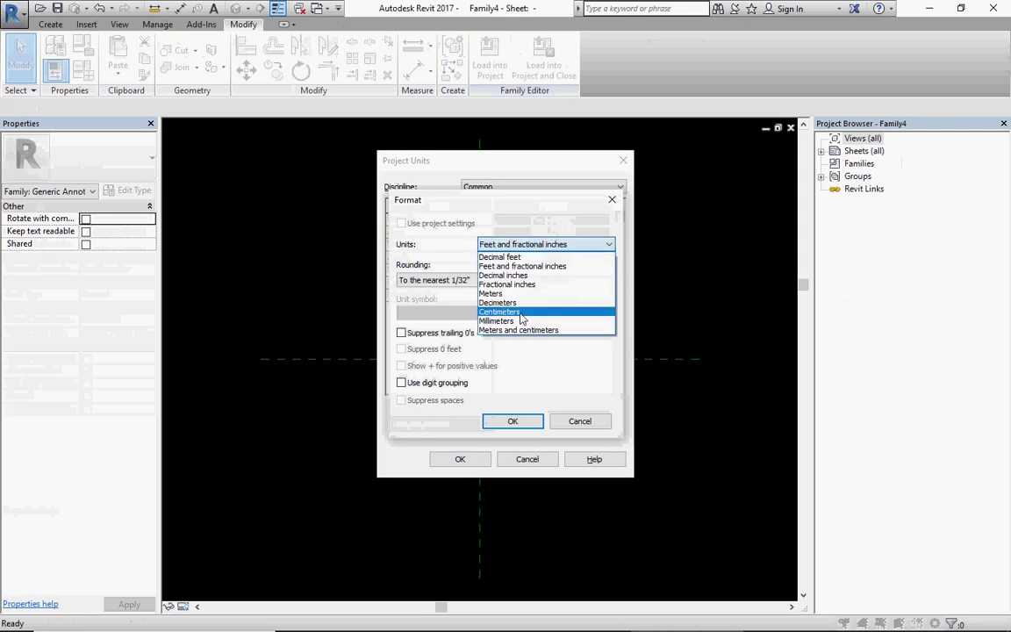
{"action": "left_click", "coordinate": [518, 323]}
{"action": "left_click", "coordinate": [449, 313]}
{"action": "left_click", "coordinate": [443, 323]}
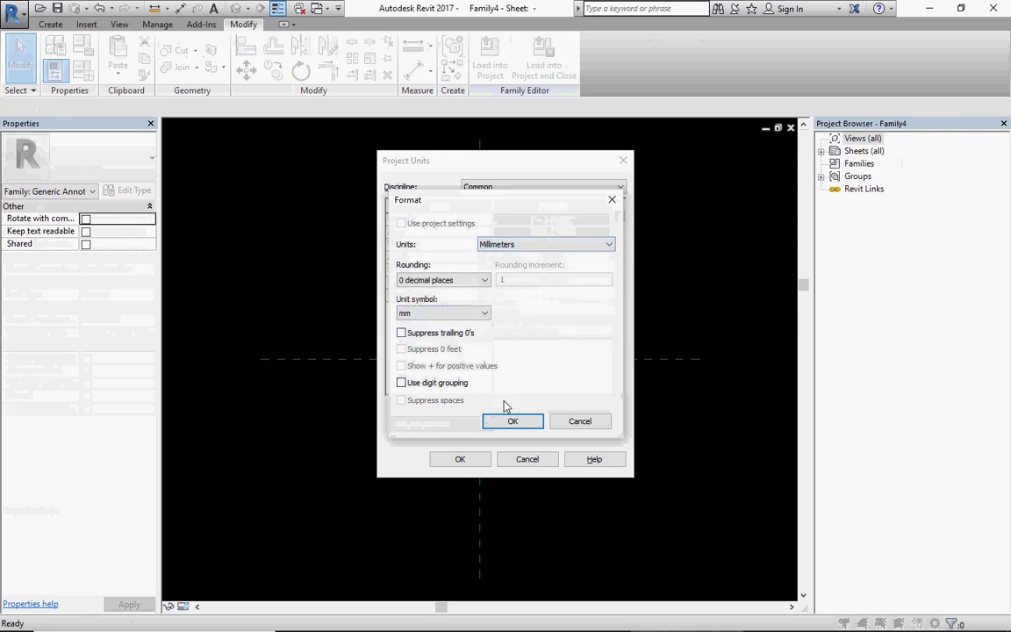
{"action": "left_click", "coordinate": [512, 421]}
{"action": "left_click", "coordinate": [460, 458]}
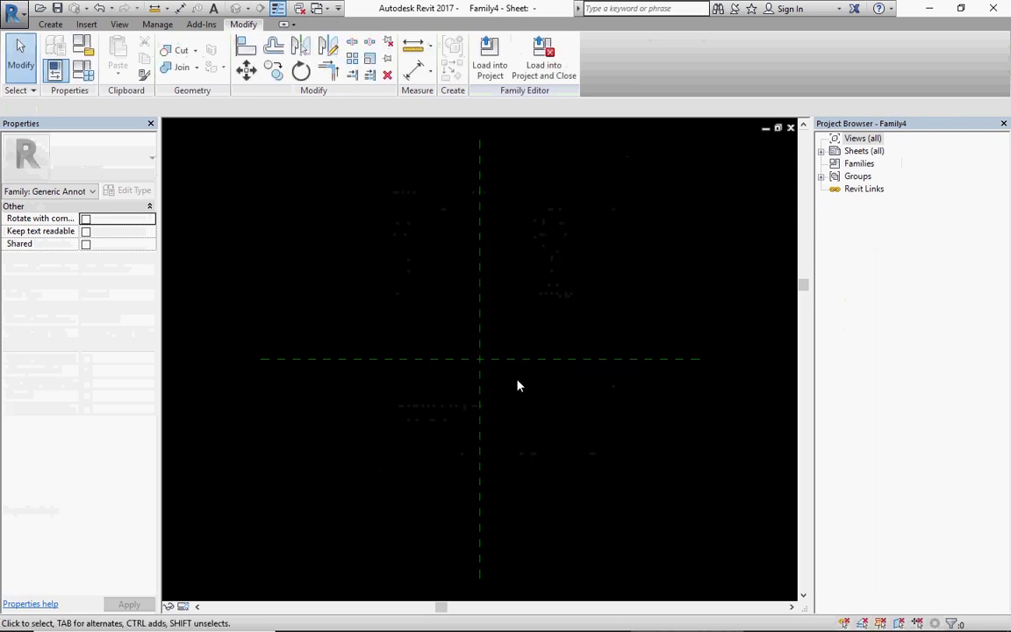
{"action": "scroll", "coordinate": [516, 351], "scroll_direction": "up", "scroll_amount": 2}
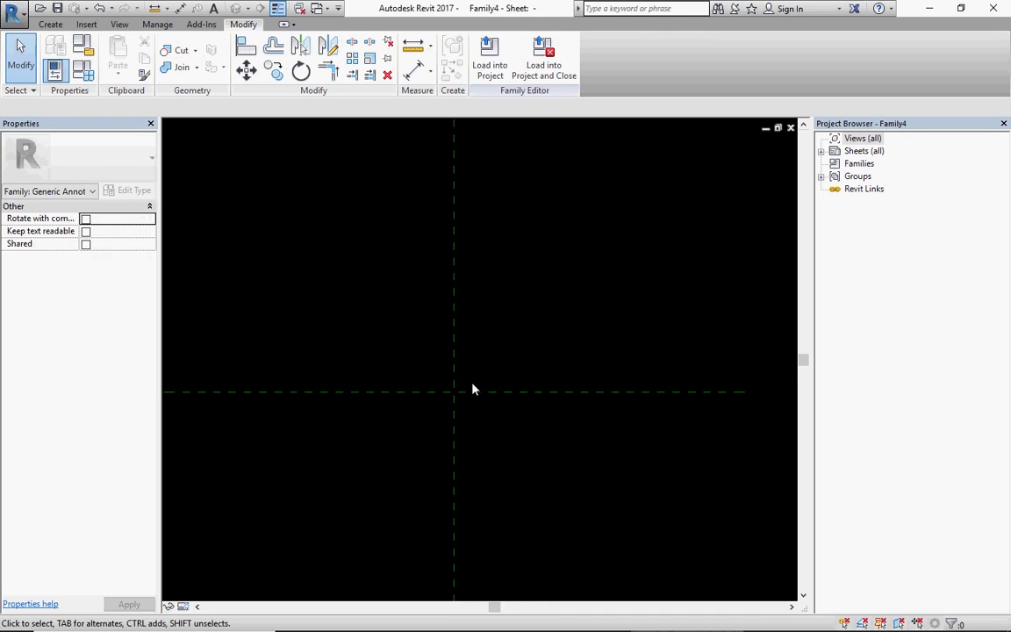
Step: Draw a small circle centred on the reference-plane intersection
{"action": "left_click", "coordinate": [50, 24]}
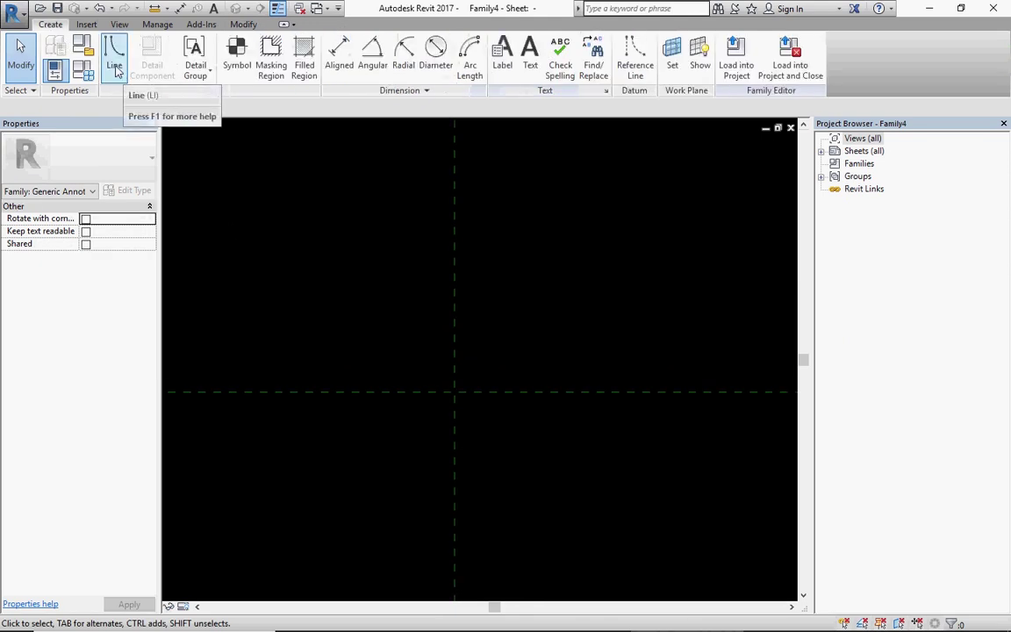
{"action": "left_click", "coordinate": [115, 71]}
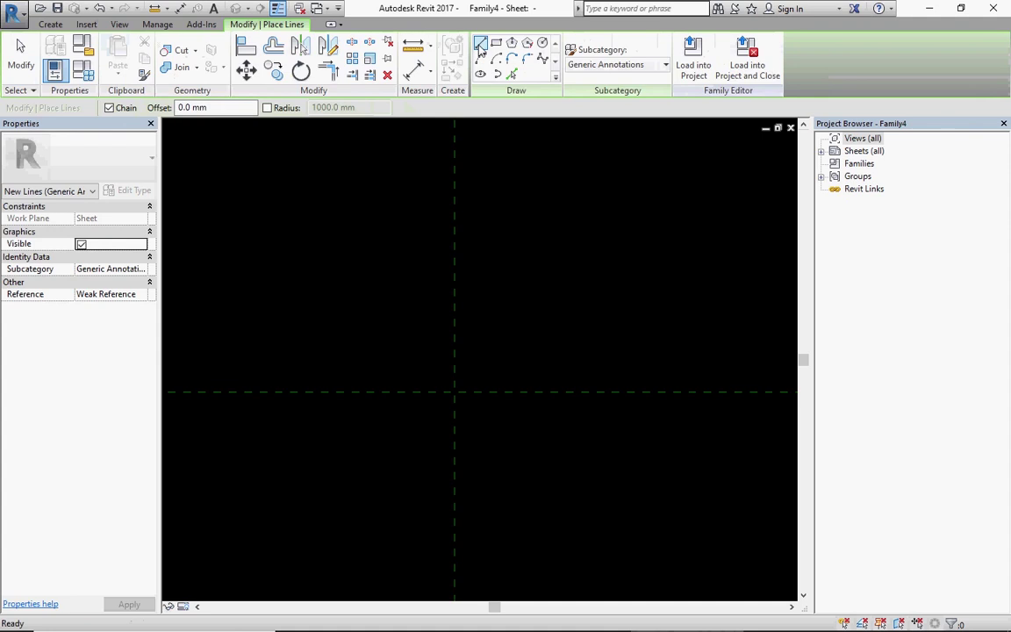
{"action": "left_click", "coordinate": [542, 42]}
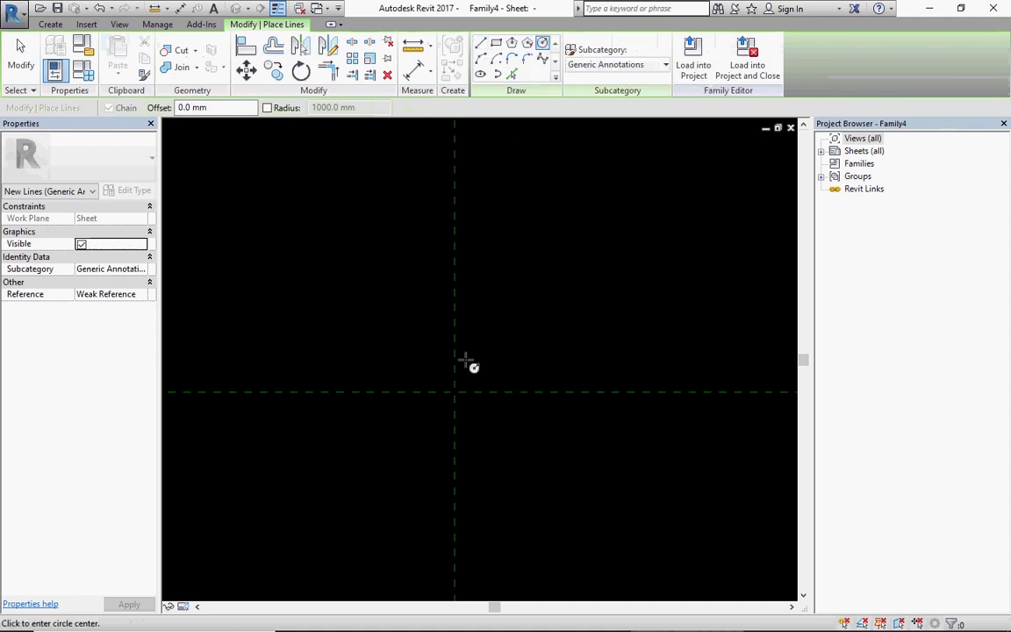
{"action": "left_click", "coordinate": [454, 391]}
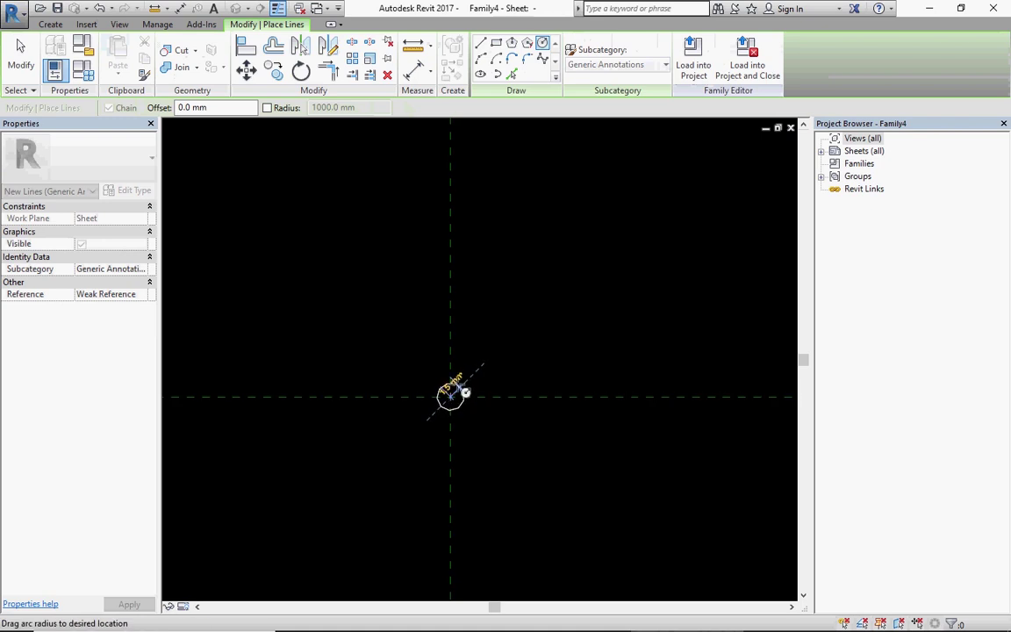
{"action": "left_click", "coordinate": [465, 392]}
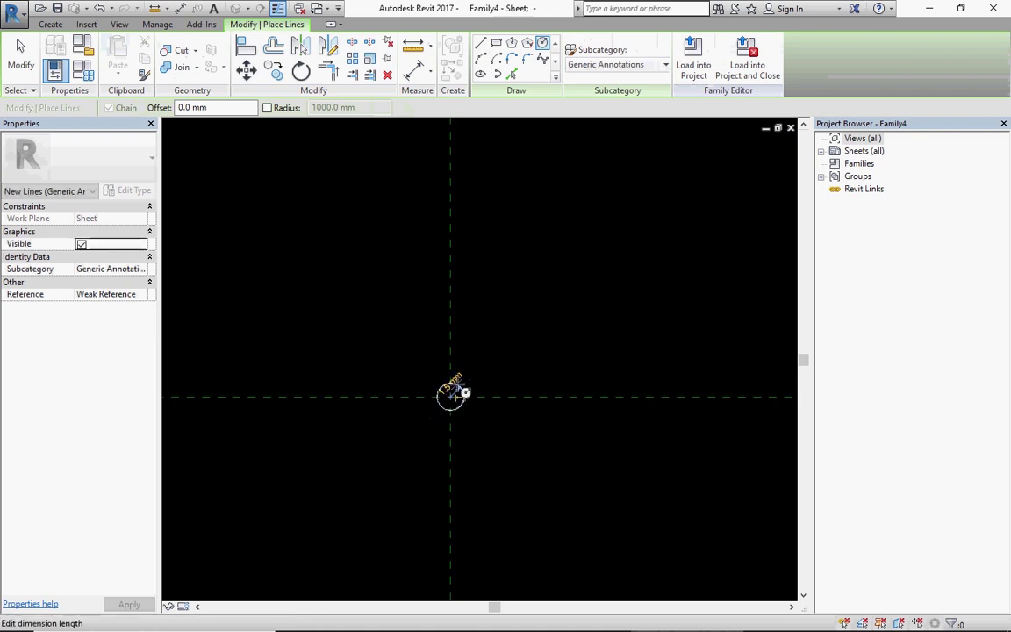
Step: Draw a line from the circle centre angled up-right, ending in a short stroke
{"action": "left_click", "coordinate": [480, 43]}
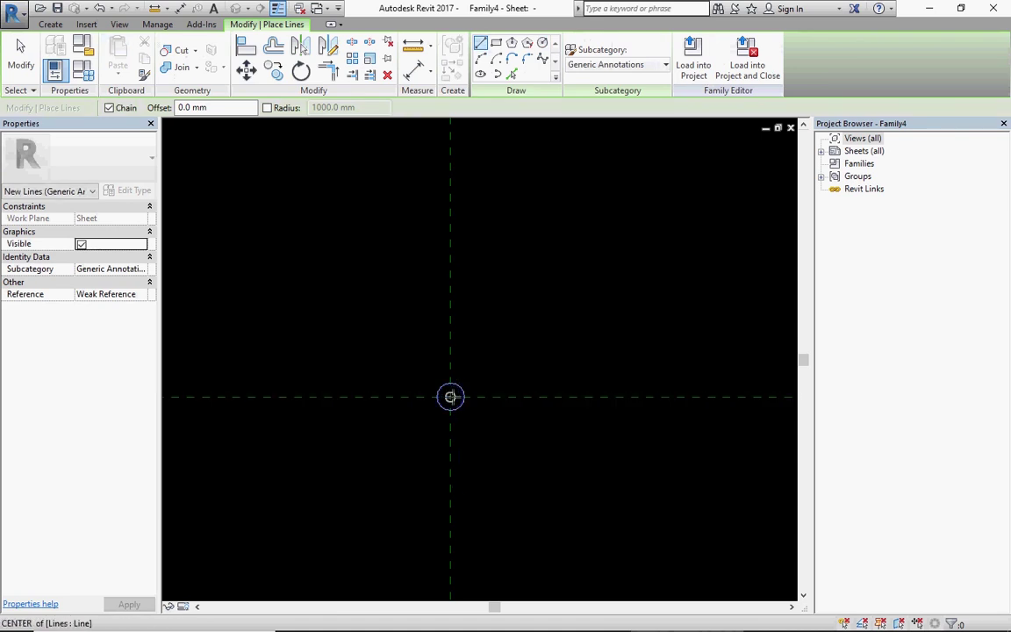
{"action": "left_click", "coordinate": [450, 395]}
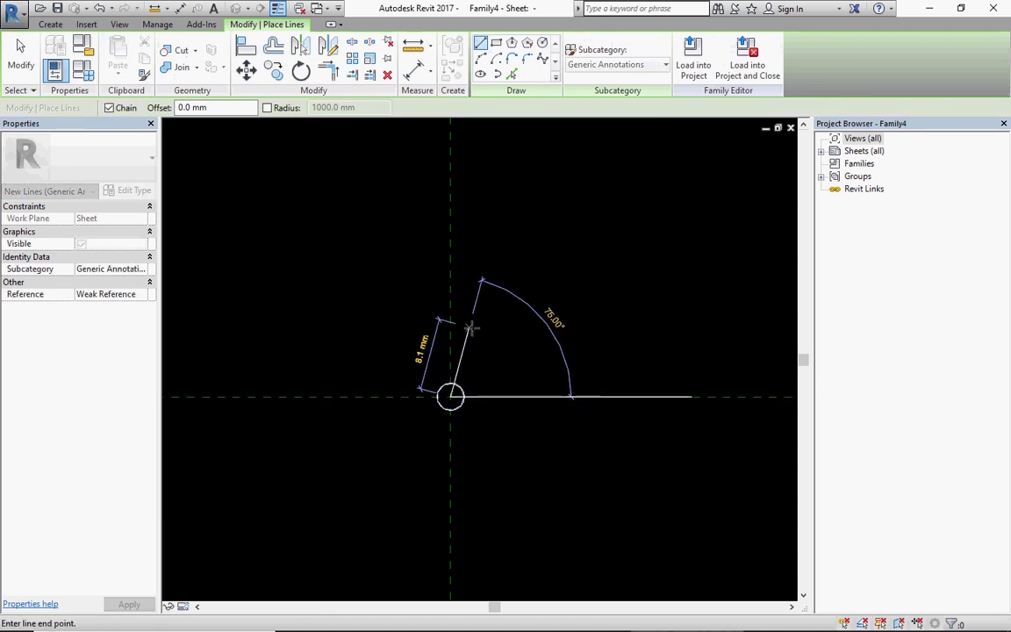
{"action": "left_click", "coordinate": [470, 327]}
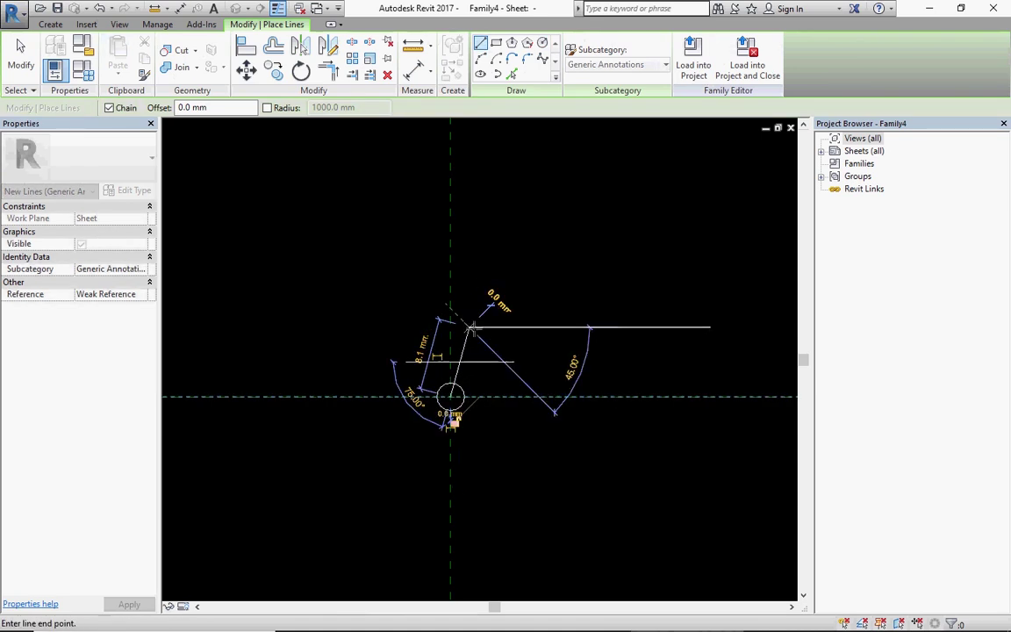
{"action": "left_click", "coordinate": [479, 336]}
{"action": "key", "text": "Escape"}
{"action": "key", "text": "Escape"}
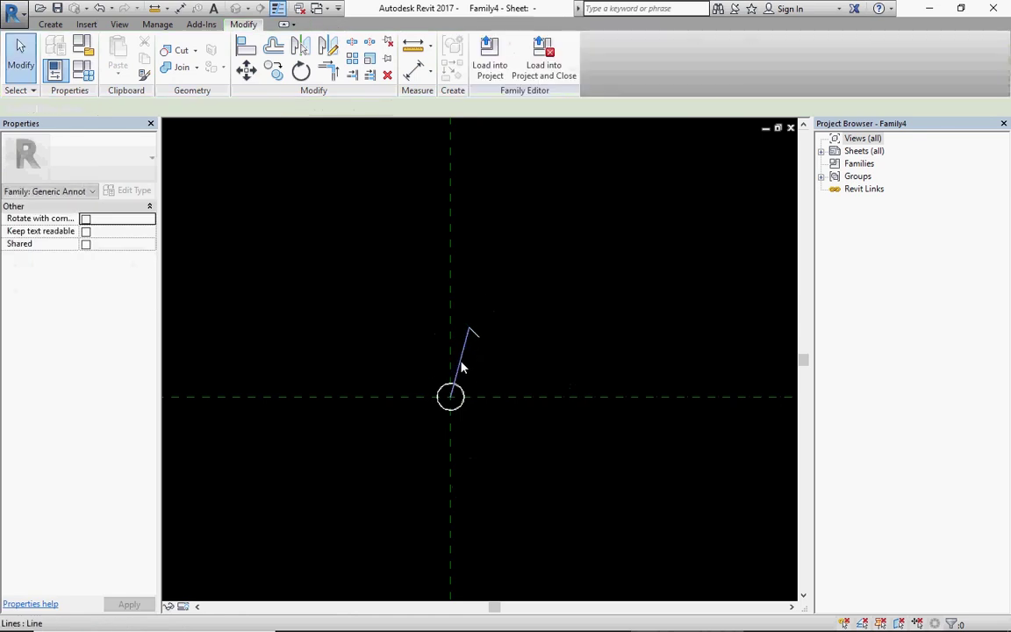
Step: Drag the short end stroke's endpoint until it sits at 45°, then deselect
{"action": "left_click", "coordinate": [459, 364]}
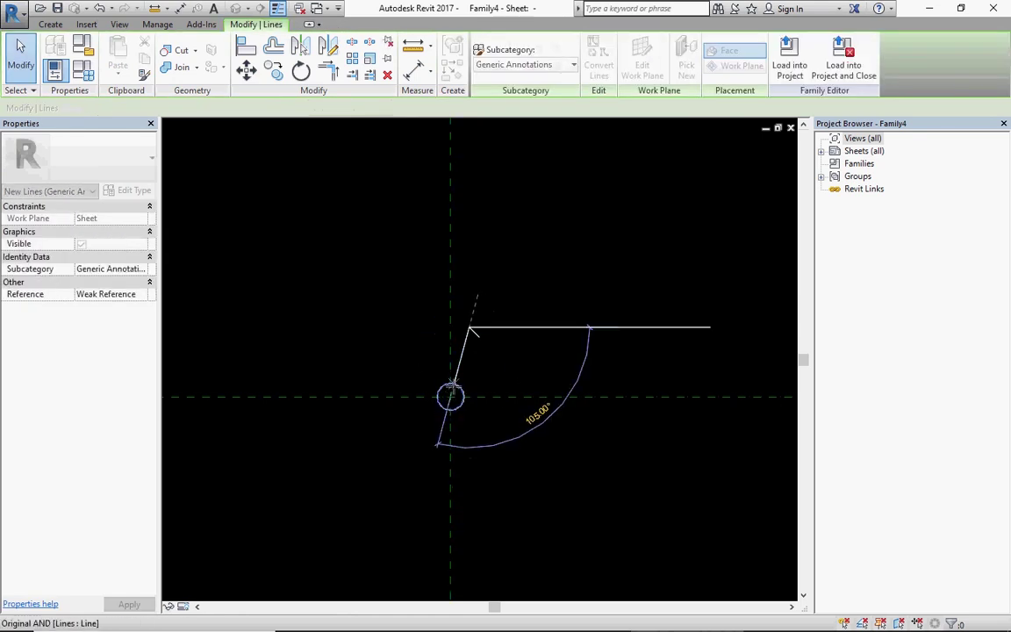
{"action": "left_click", "coordinate": [474, 333]}
{"action": "scroll", "coordinate": [481, 343], "scroll_direction": "up", "scroll_amount": 2}
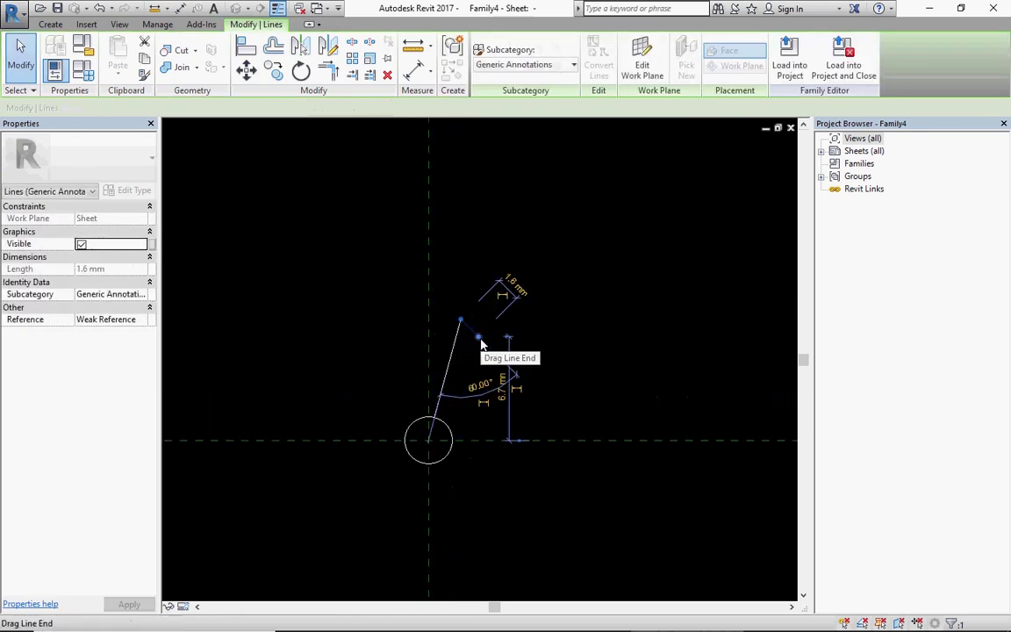
{"action": "left_click_drag", "start_coordinate": [480, 343], "coordinate": [484, 333]}
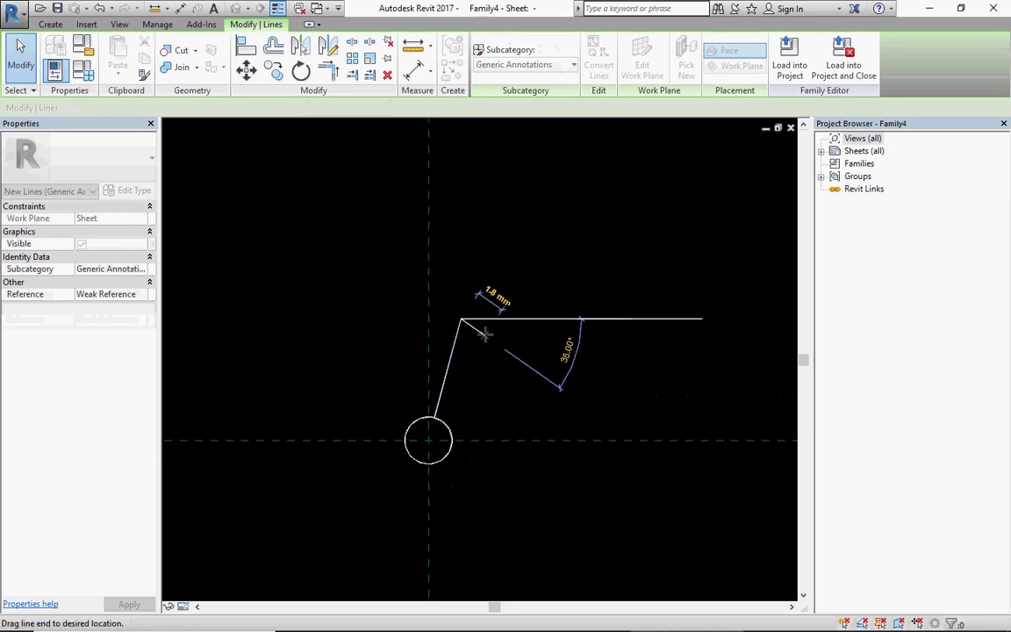
{"action": "left_click_drag", "start_coordinate": [484, 333], "coordinate": [484, 341]}
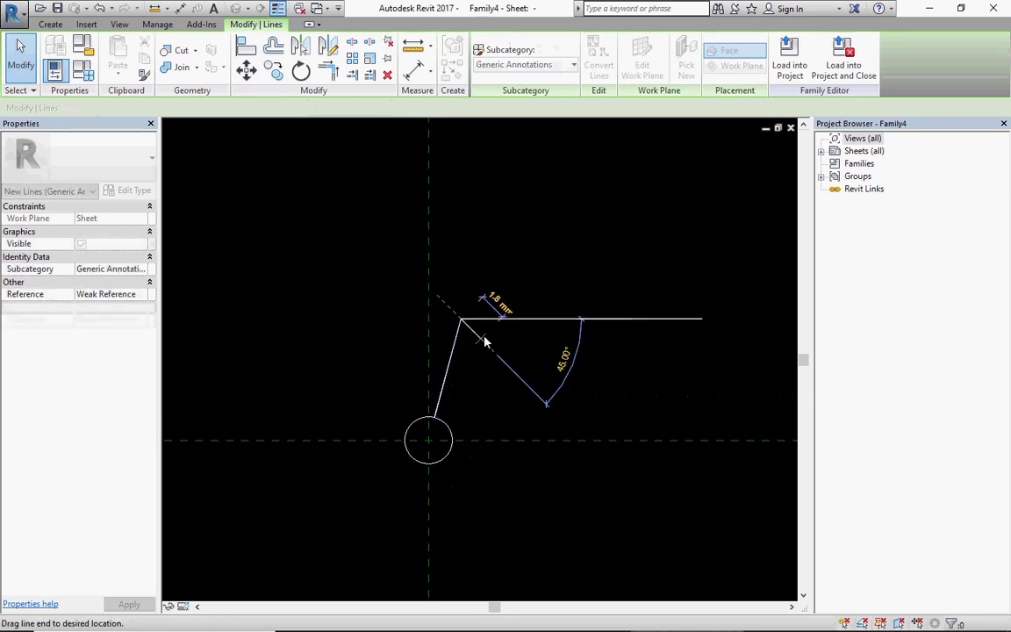
{"action": "left_click", "coordinate": [550, 340]}
{"action": "scroll", "coordinate": [553, 338], "scroll_direction": "down", "scroll_amount": 3}
{"action": "scroll", "coordinate": [524, 388], "scroll_direction": "down", "scroll_amount": 2}
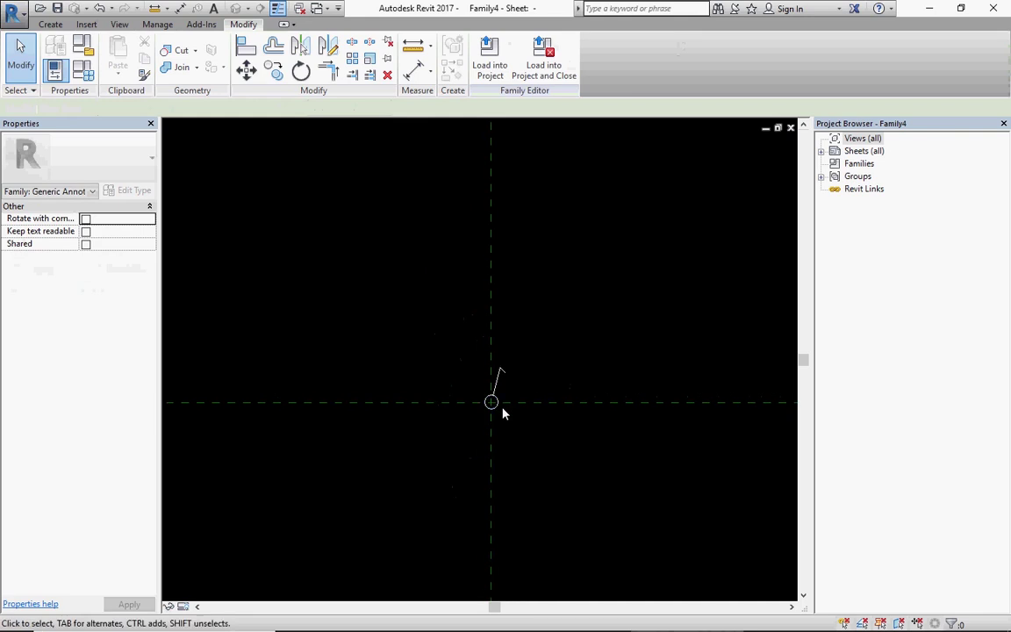
{"action": "scroll", "coordinate": [518, 388], "scroll_direction": "up", "scroll_amount": 2}
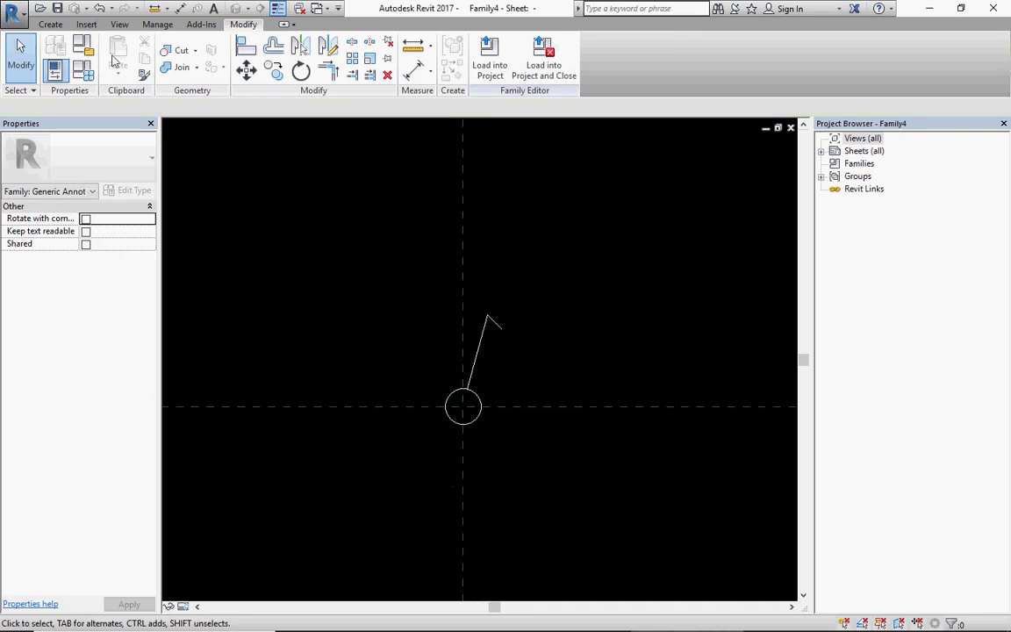
Step: Save the symbol family in the REVIT folder as 'Electrical Lighting Switch 2d symbol.rfa'
{"action": "left_click", "coordinate": [57, 9]}
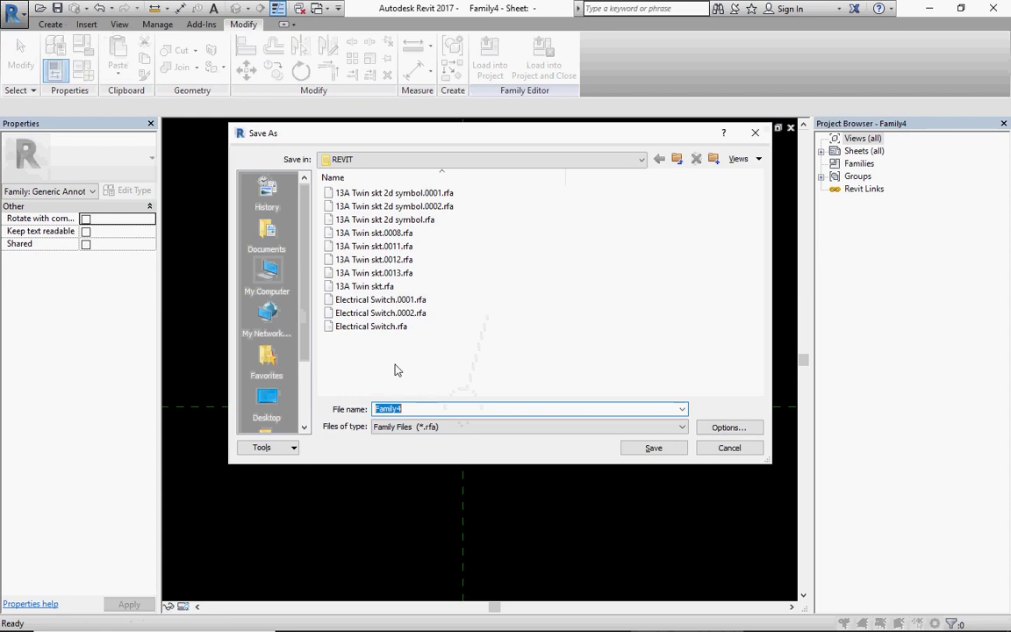
{"action": "left_click", "coordinate": [402, 327]}
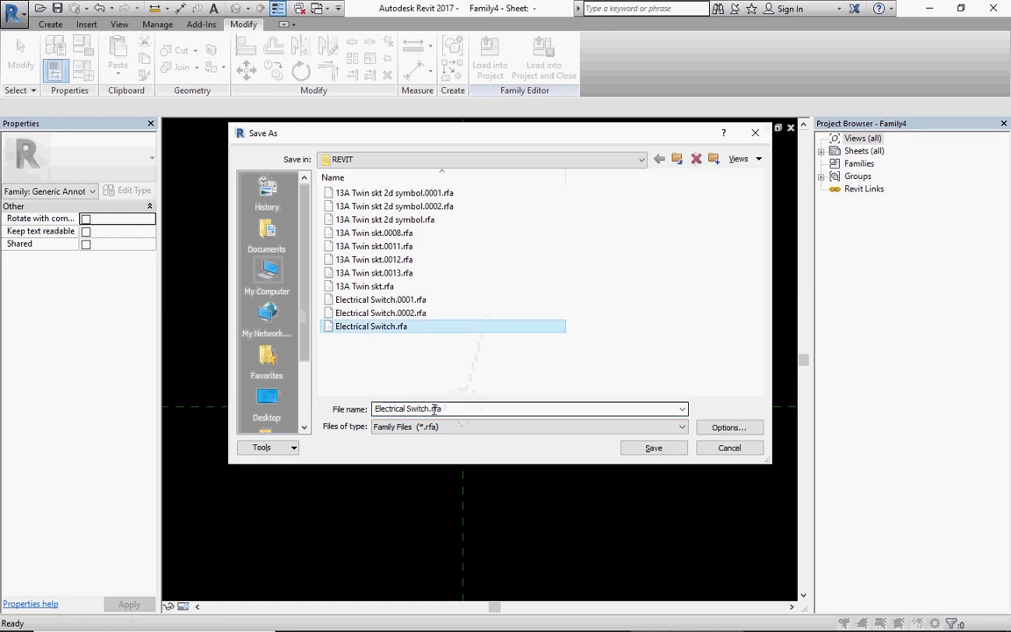
{"action": "left_click", "coordinate": [430, 409]}
{"action": "left_click", "coordinate": [430, 408]}
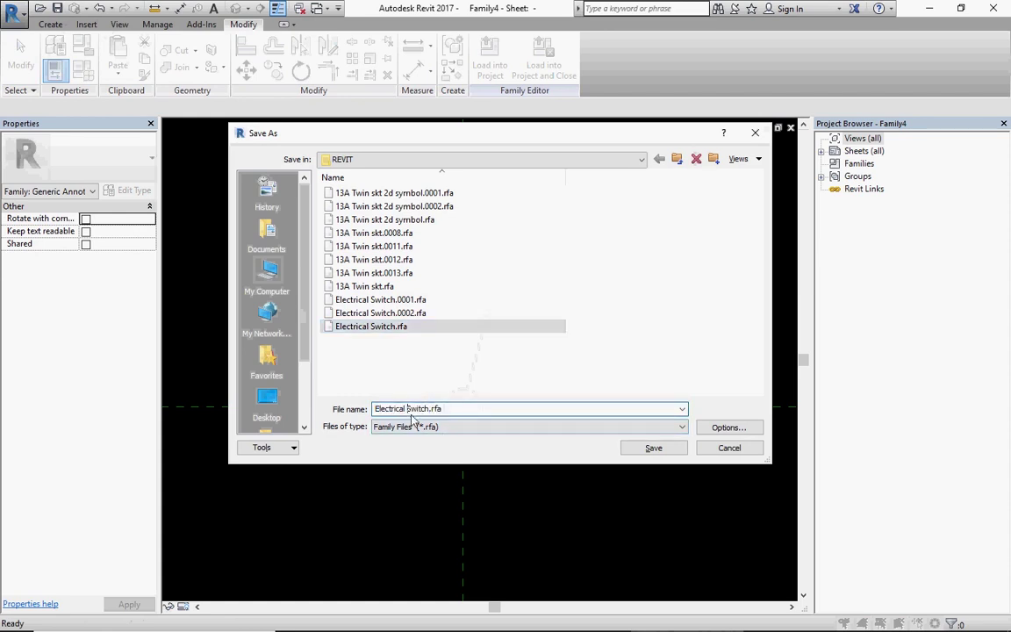
{"action": "type", "text": "Lighting"}
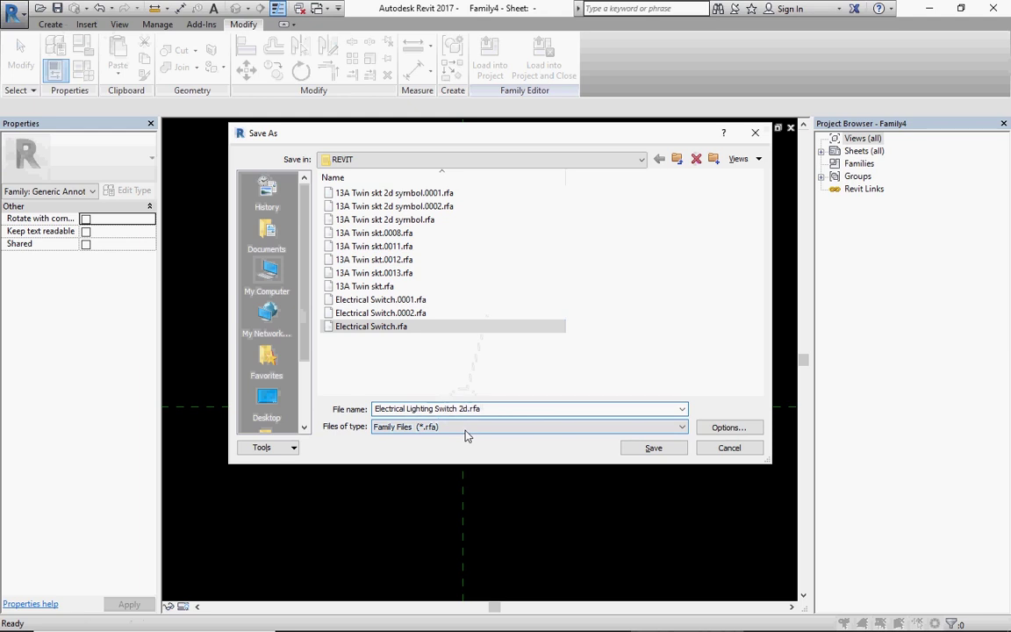
{"action": "type", "text": " symb"}
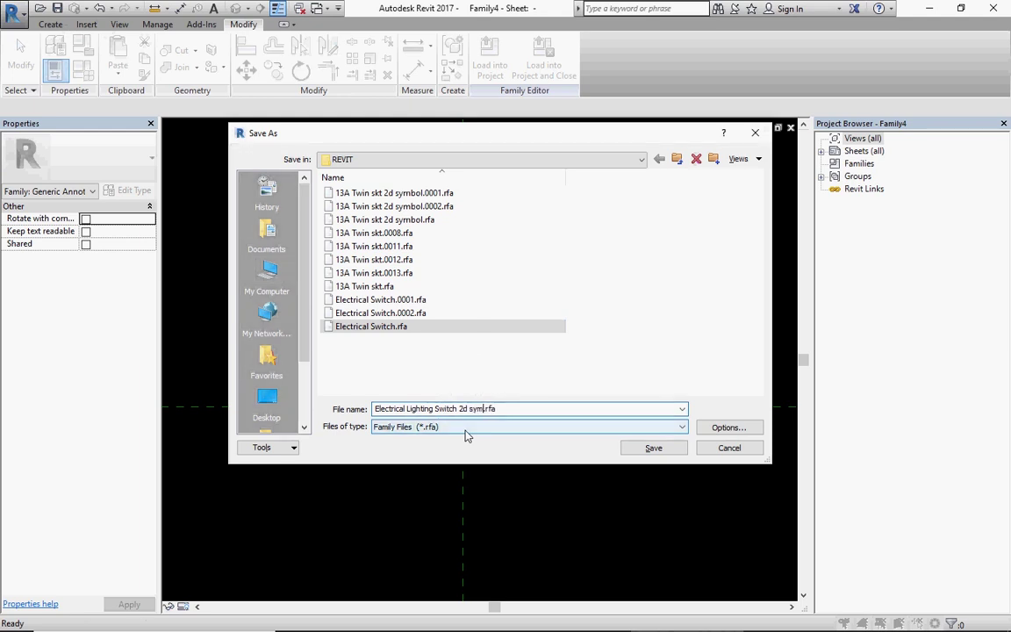
{"action": "type", "text": "ol"}
{"action": "left_click", "coordinate": [652, 449]}
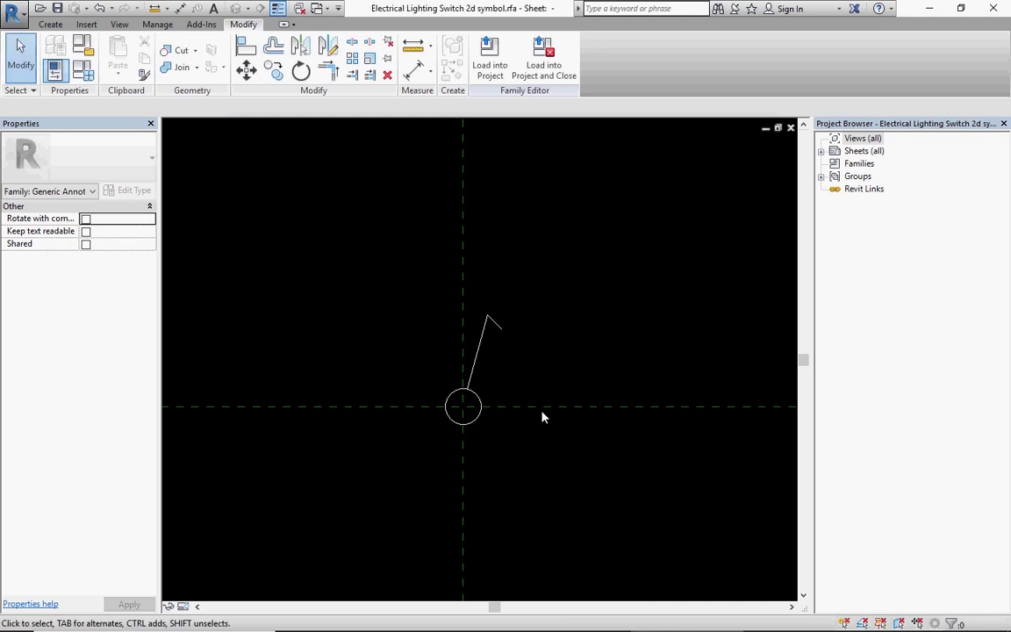
Step: Load the 2d symbol into the Electrical Switch family, rotated and placed below the switch box
{"action": "left_click", "coordinate": [491, 72]}
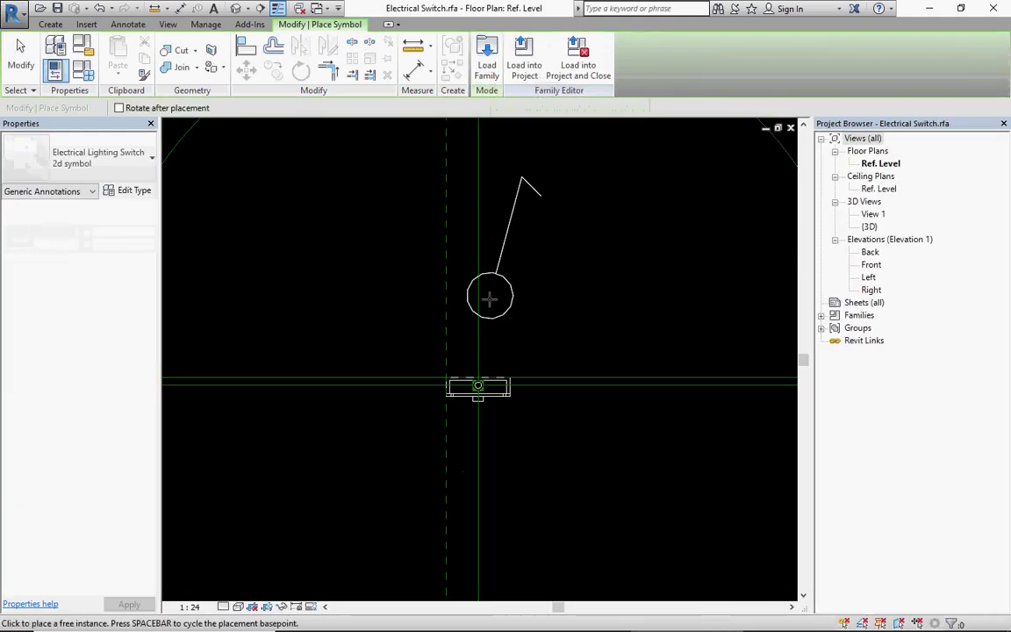
{"action": "scroll", "coordinate": [478, 404], "scroll_direction": "up", "scroll_amount": 2}
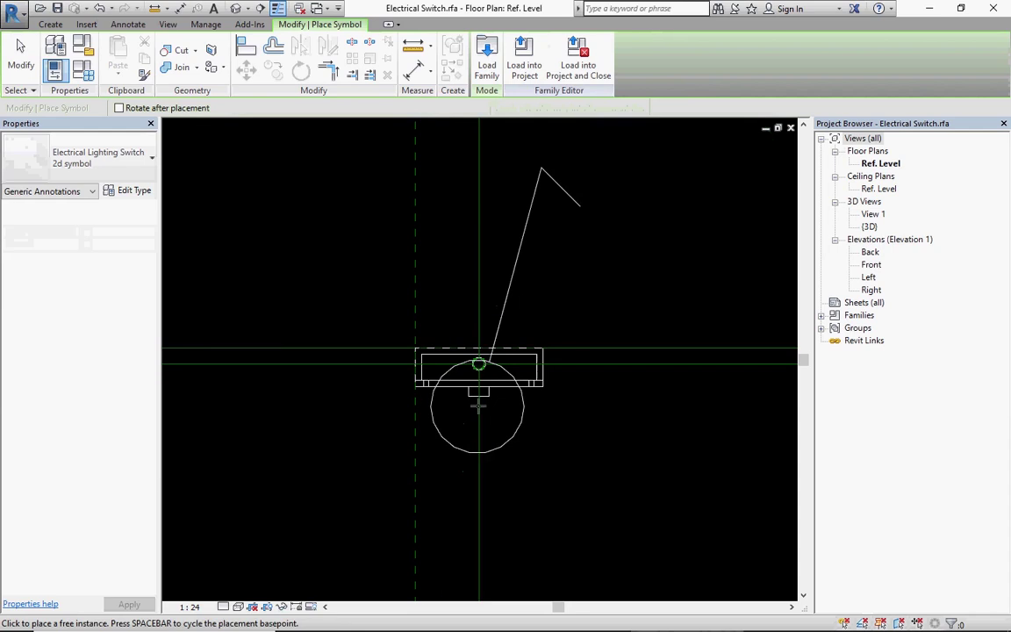
{"action": "key", "text": "space"}
{"action": "key", "text": "space"}
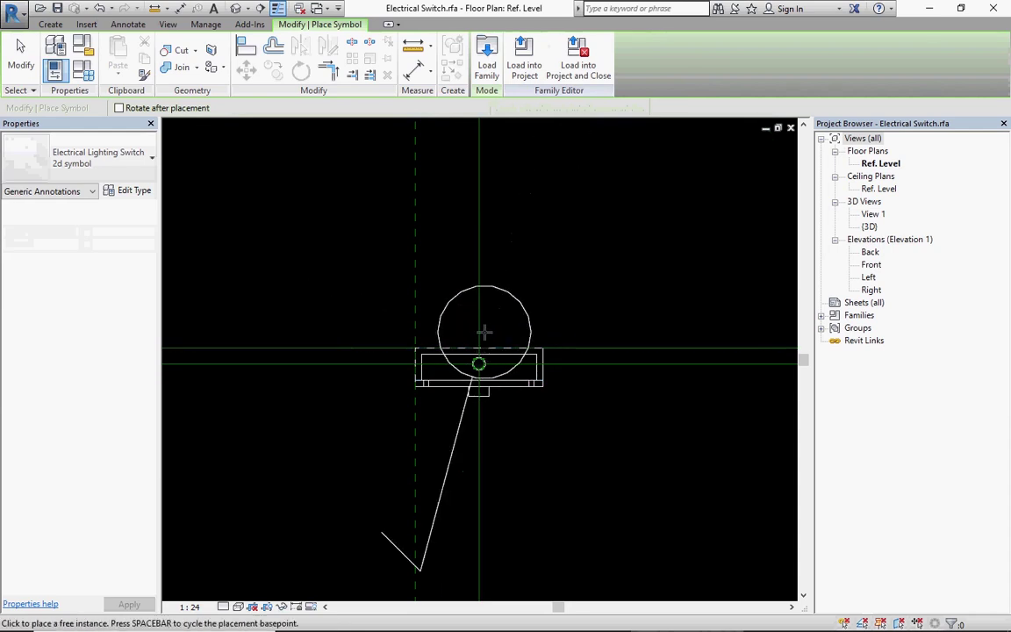
{"action": "key", "text": "space"}
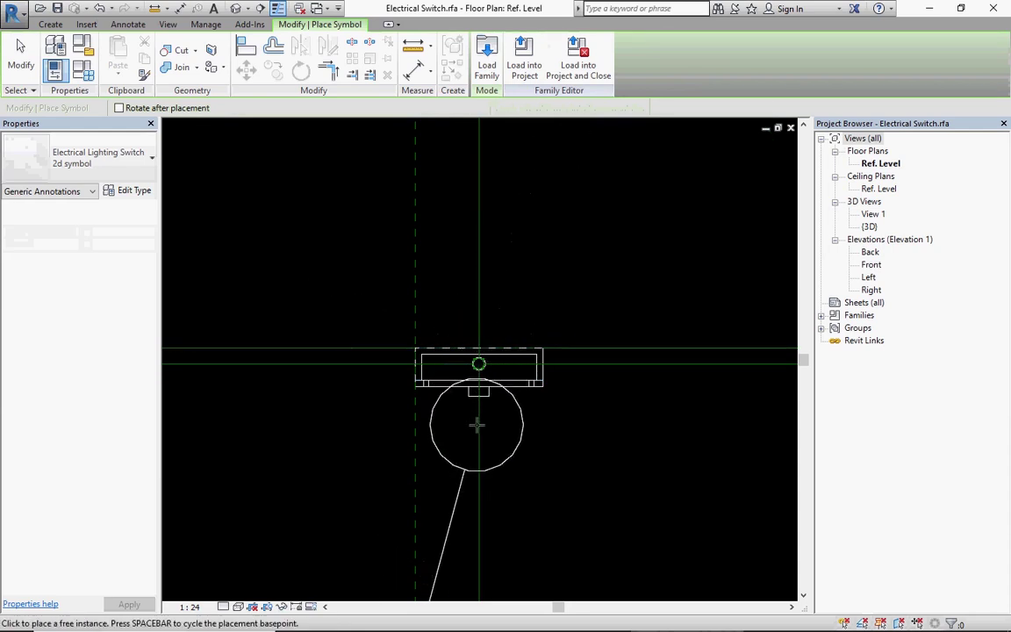
{"action": "scroll", "coordinate": [477, 425], "scroll_direction": "up", "scroll_amount": 2}
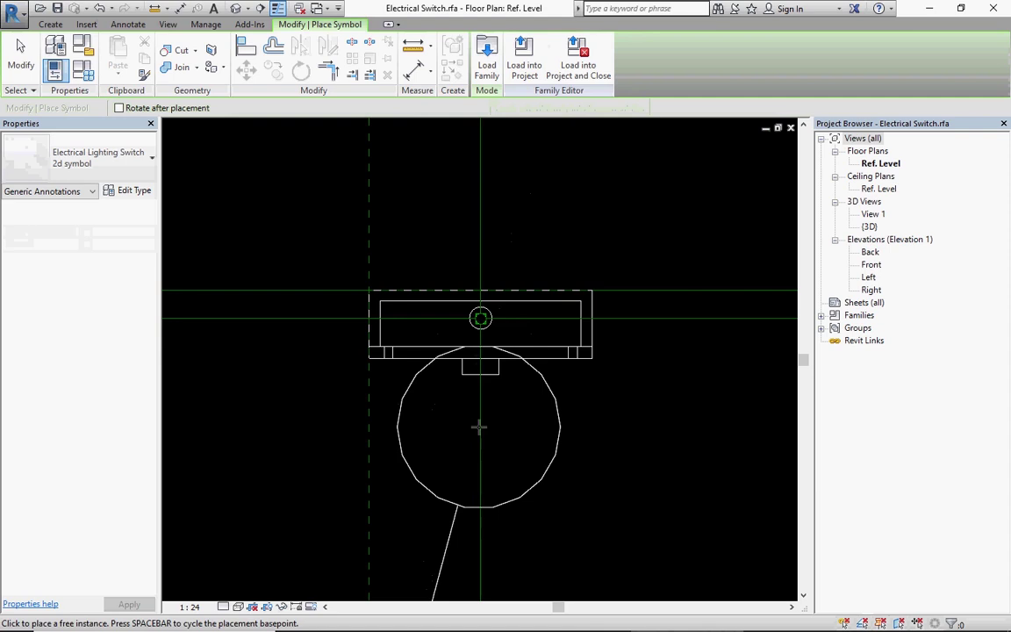
{"action": "left_click", "coordinate": [478, 427]}
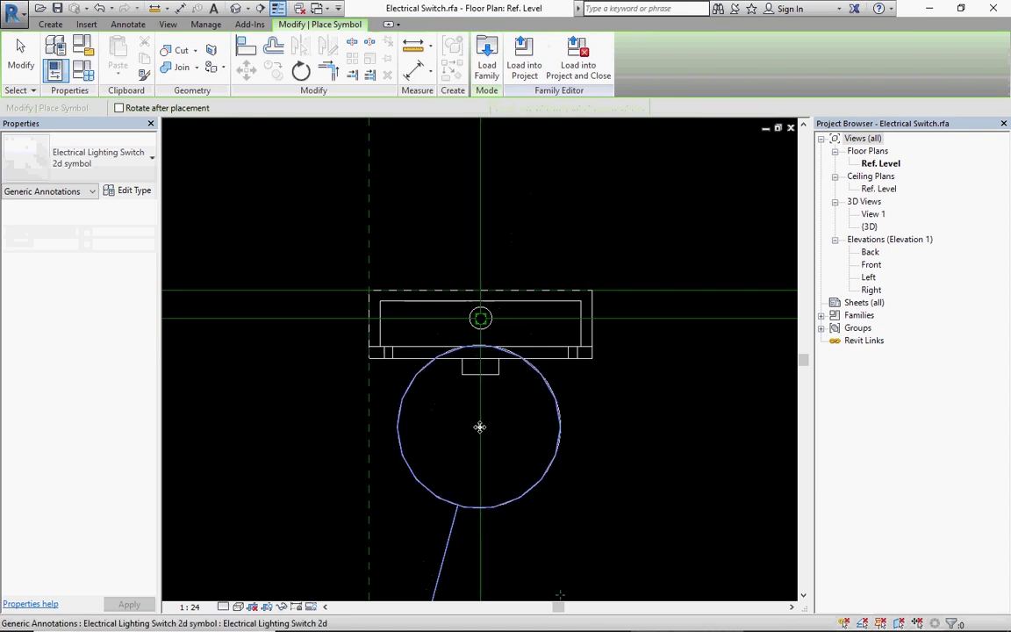
{"action": "key", "text": "Escape"}
Step: Select the placed switch symbol, zoom in to check its position, then deselect it
{"action": "scroll", "coordinate": [541, 383], "scroll_direction": "up", "scroll_amount": 2}
{"action": "left_click", "coordinate": [542, 383]}
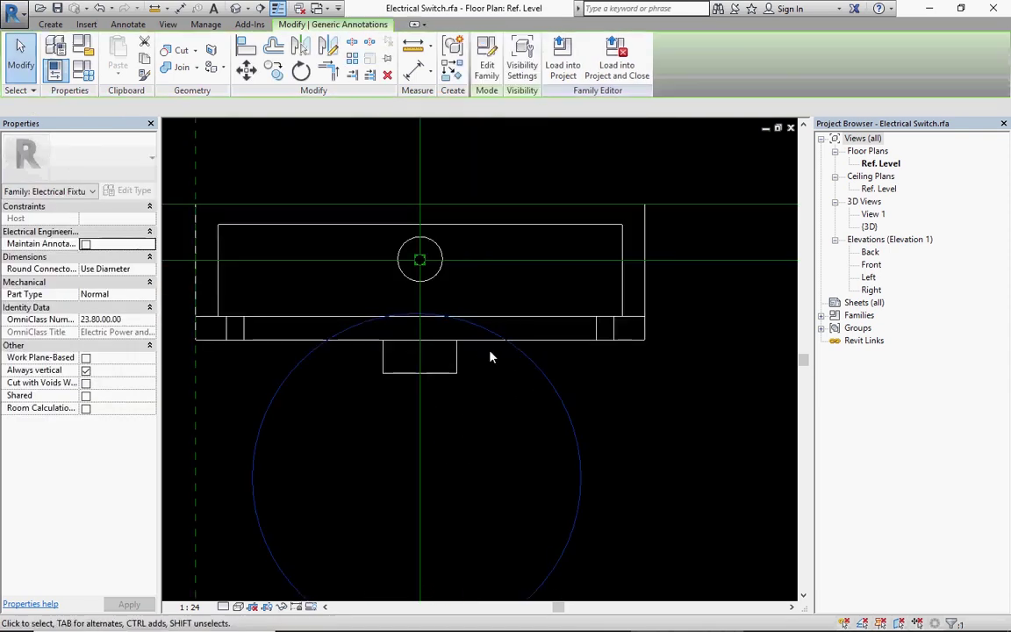
{"action": "scroll", "coordinate": [467, 347], "scroll_direction": "up", "scroll_amount": 3}
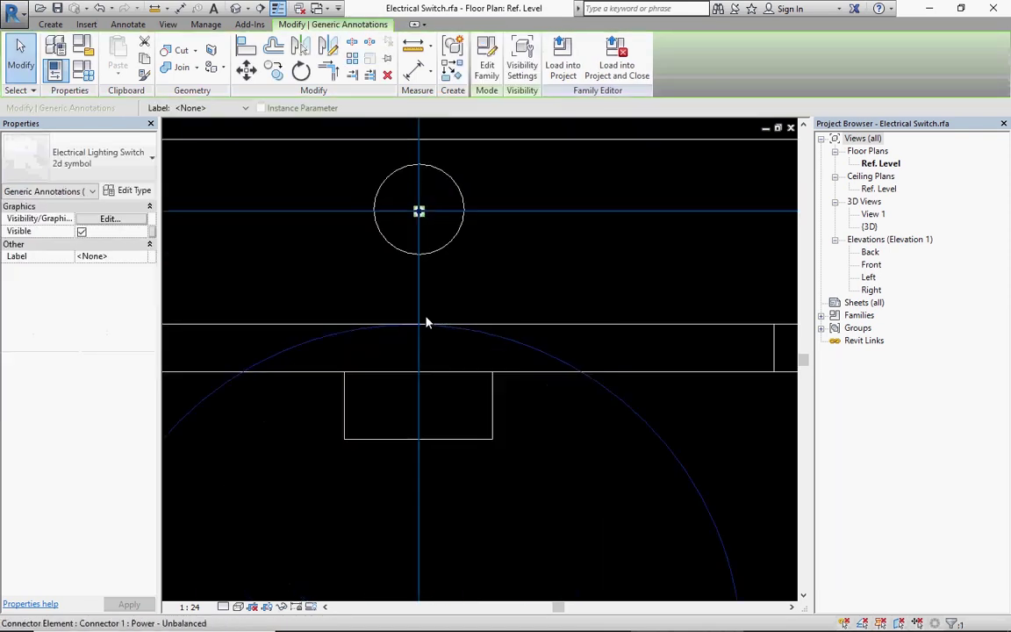
{"action": "scroll", "coordinate": [429, 321], "scroll_direction": "up", "scroll_amount": 2}
{"action": "scroll", "coordinate": [467, 319], "scroll_direction": "down", "scroll_amount": 4}
{"action": "scroll", "coordinate": [447, 298], "scroll_direction": "down", "scroll_amount": 2}
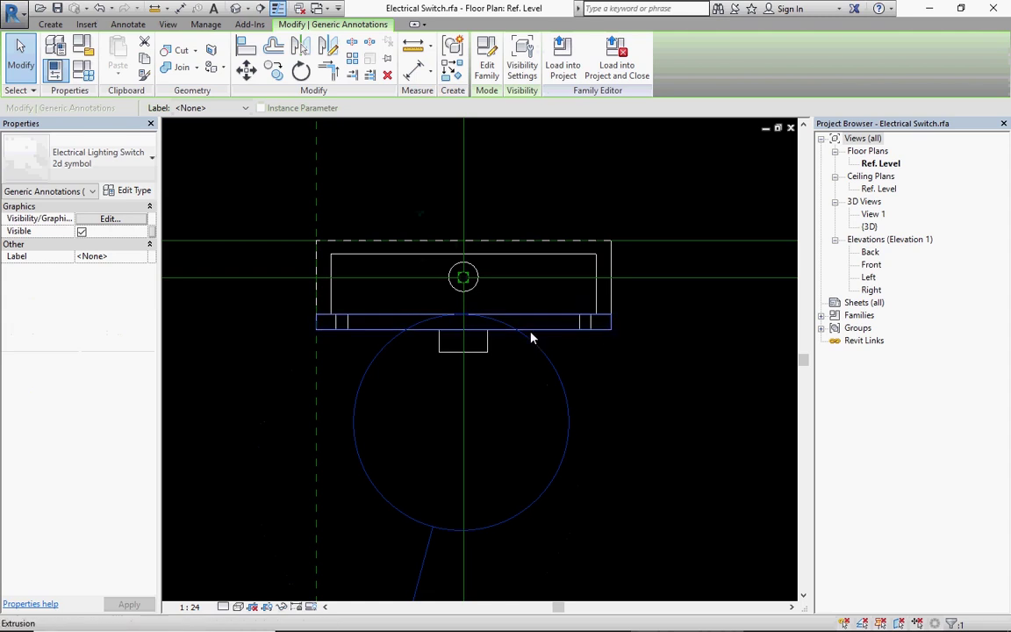
{"action": "scroll", "coordinate": [428, 300], "scroll_direction": "down", "scroll_amount": 4}
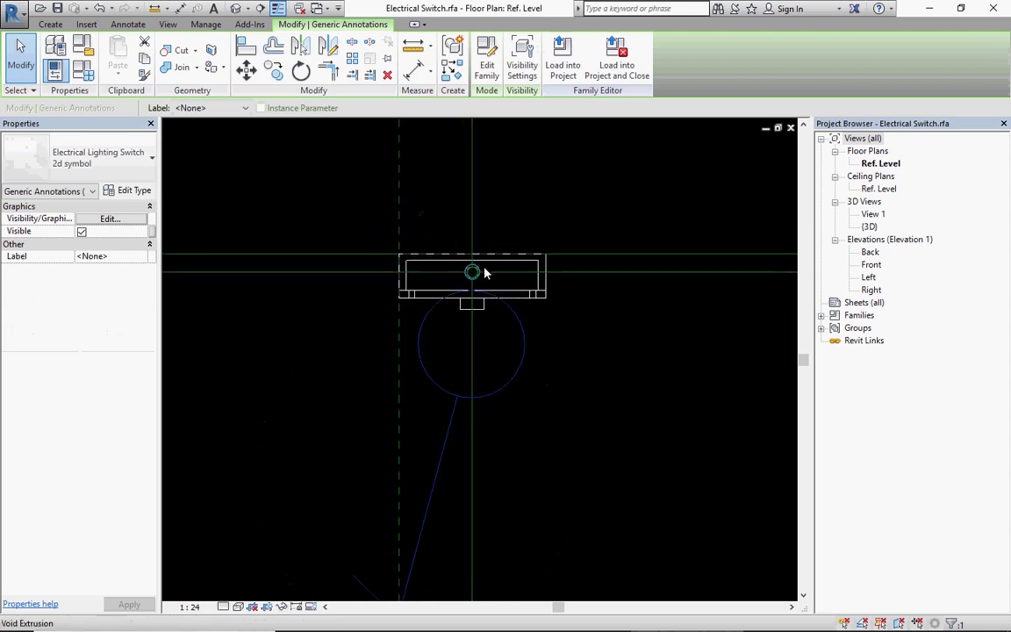
{"action": "scroll", "coordinate": [465, 281], "scroll_direction": "down", "scroll_amount": 4}
{"action": "left_click", "coordinate": [527, 370]}
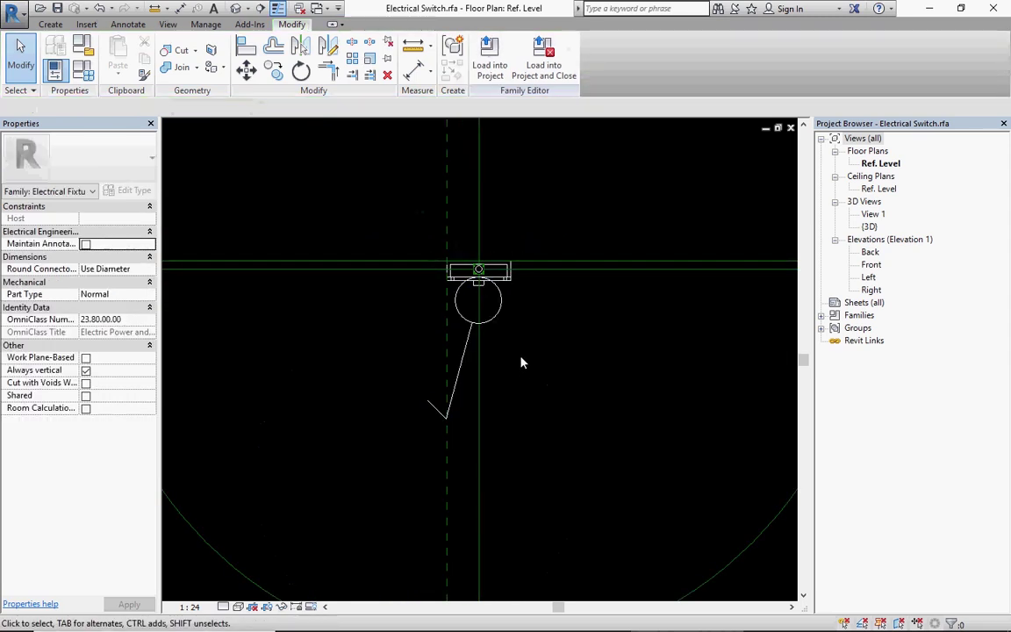
Step: Zoom out to review the switch family, then save Electrical Switch.rfa
{"action": "scroll", "coordinate": [507, 345], "scroll_direction": "up", "scroll_amount": 1}
{"action": "scroll", "coordinate": [508, 344], "scroll_direction": "down", "scroll_amount": 3}
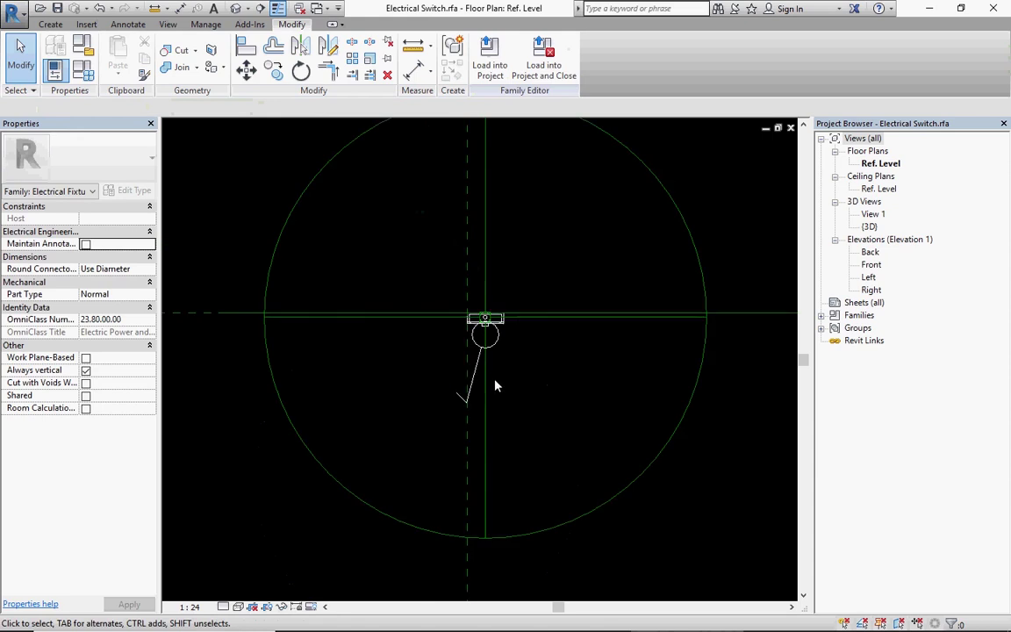
{"action": "scroll", "coordinate": [498, 379], "scroll_direction": "down", "scroll_amount": 2}
{"action": "scroll", "coordinate": [533, 362], "scroll_direction": "up", "scroll_amount": 1}
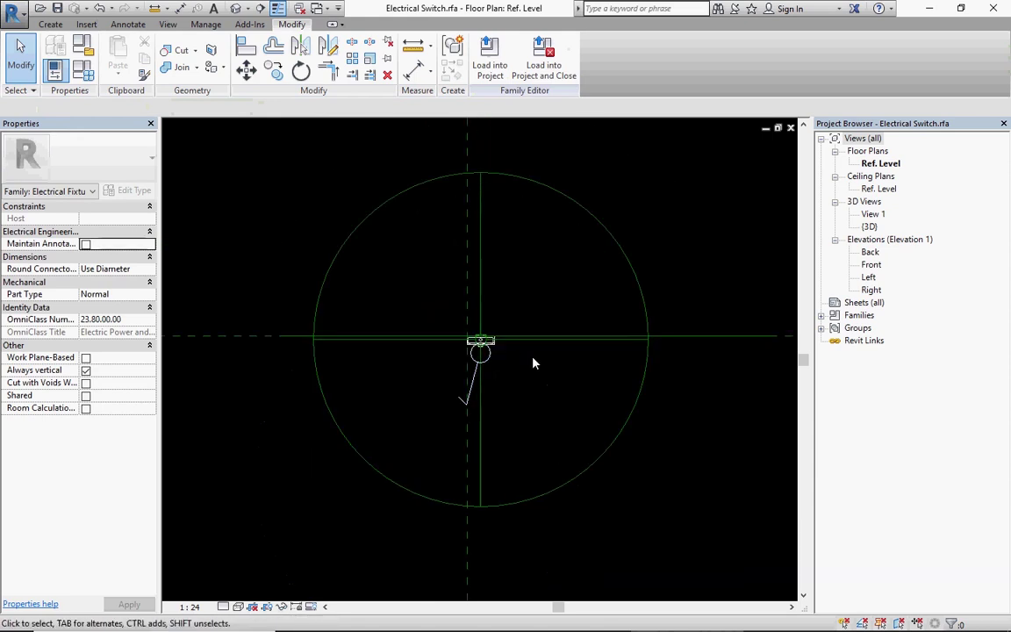
{"action": "left_click", "coordinate": [57, 9]}
{"action": "scroll", "coordinate": [455, 396], "scroll_direction": "down", "scroll_amount": 1}
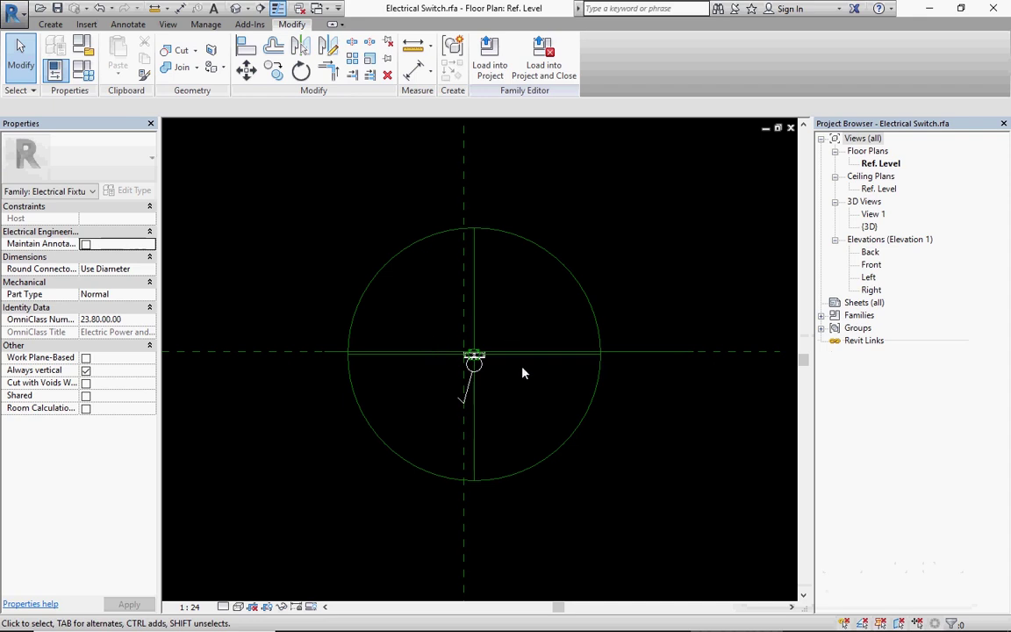
Step: Open the villa.rvt project from the REVIT folder
{"action": "left_click", "coordinate": [13, 11]}
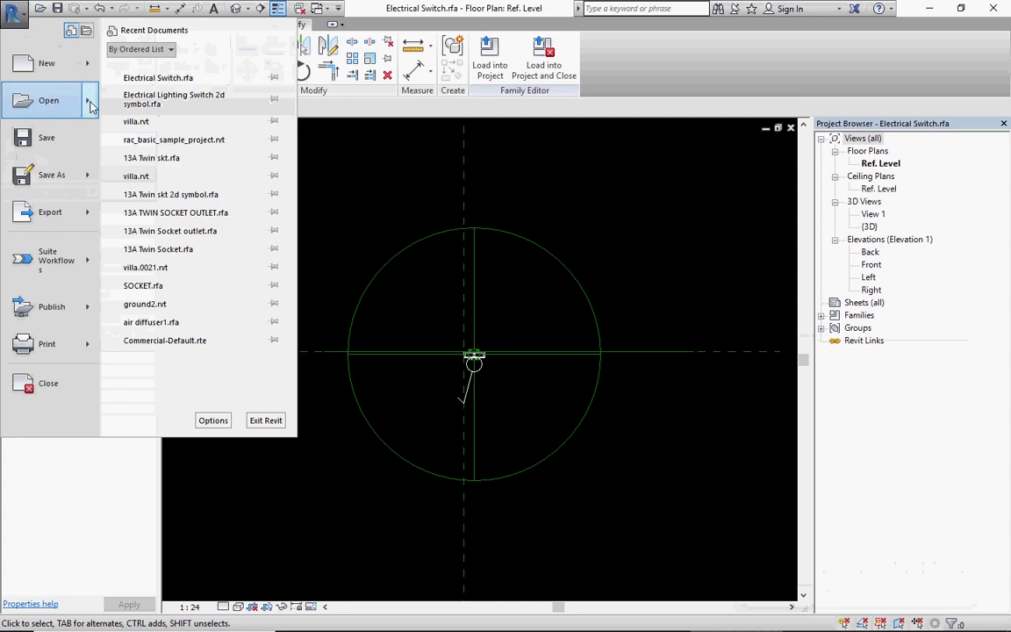
{"action": "mouse_move", "coordinate": [49, 100]}
{"action": "left_click", "coordinate": [160, 75]}
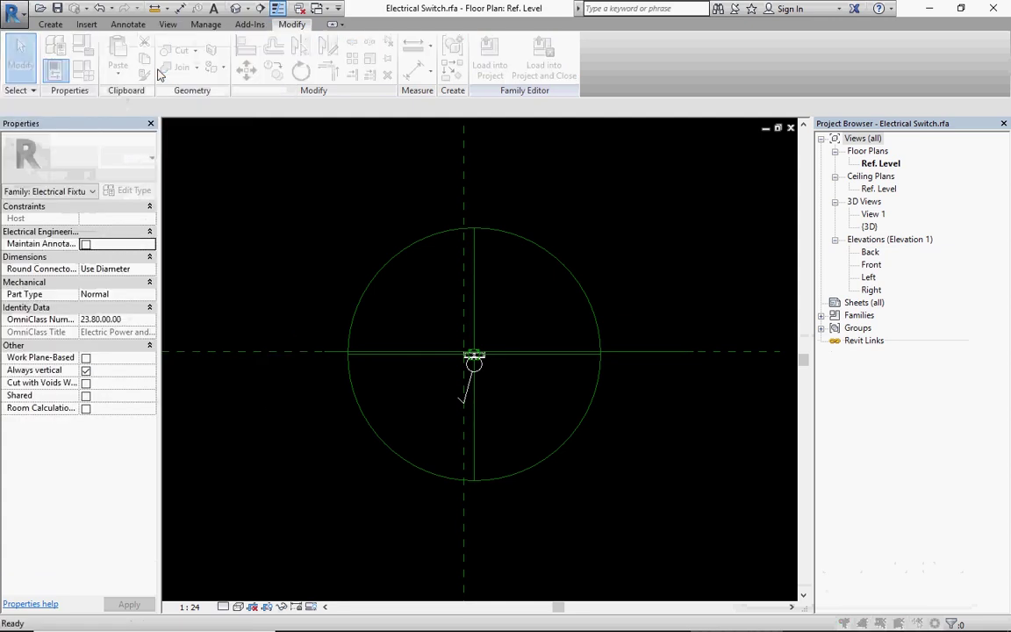
{"action": "left_click", "coordinate": [346, 196]}
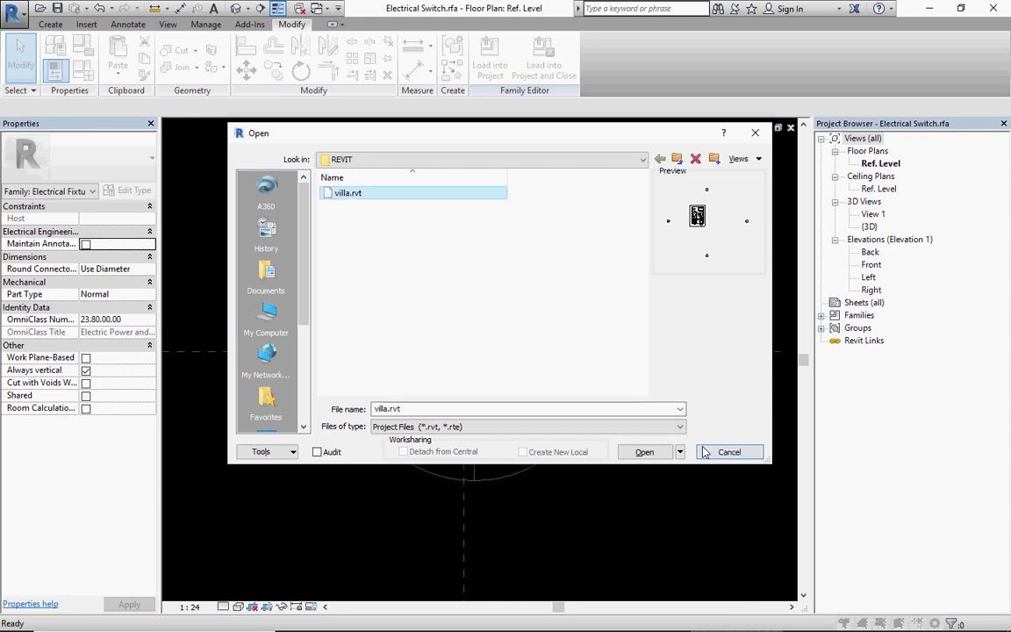
{"action": "left_click", "coordinate": [645, 452]}
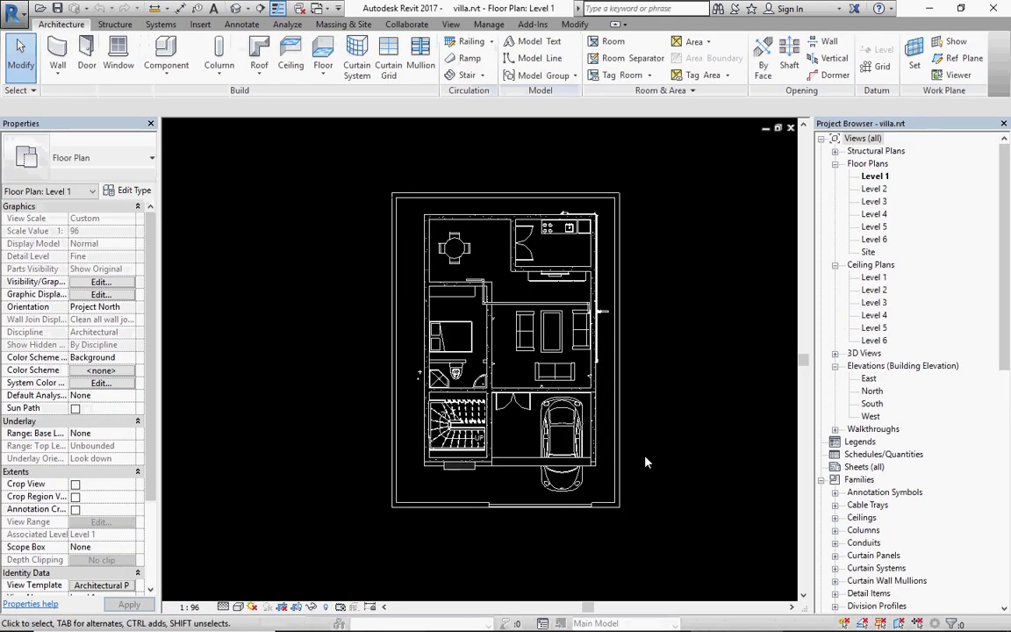
Step: Zoom around villa's Level 1 plan, then switch to the Electrical Switch.rfa window with Ctrl+Tab
{"action": "scroll", "coordinate": [641, 425], "scroll_direction": "up", "scroll_amount": 3}
{"action": "scroll", "coordinate": [641, 422], "scroll_direction": "down", "scroll_amount": 2}
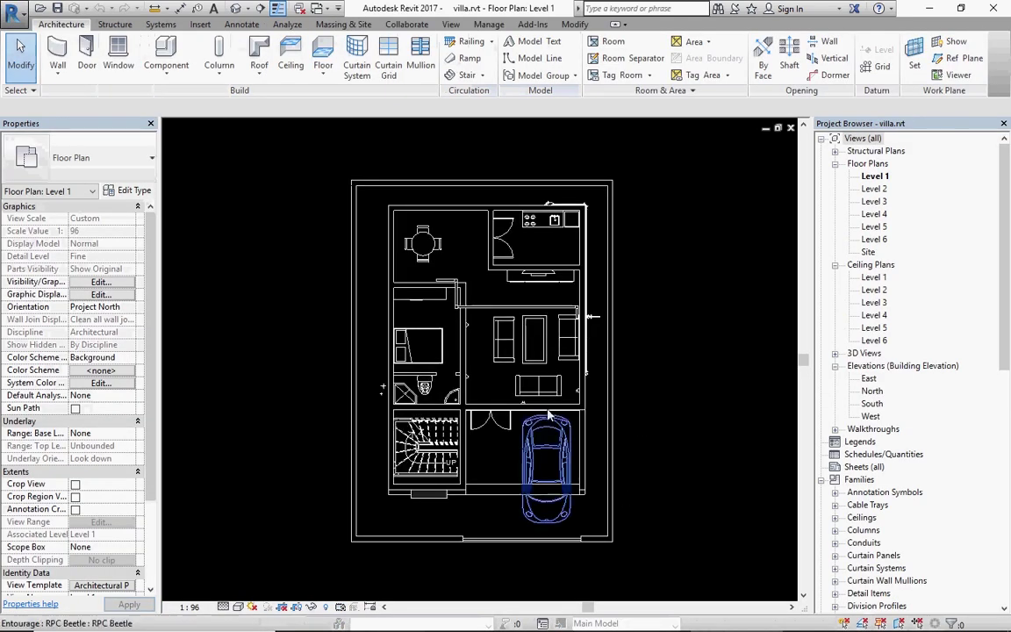
{"action": "scroll", "coordinate": [474, 281], "scroll_direction": "up", "scroll_amount": 2}
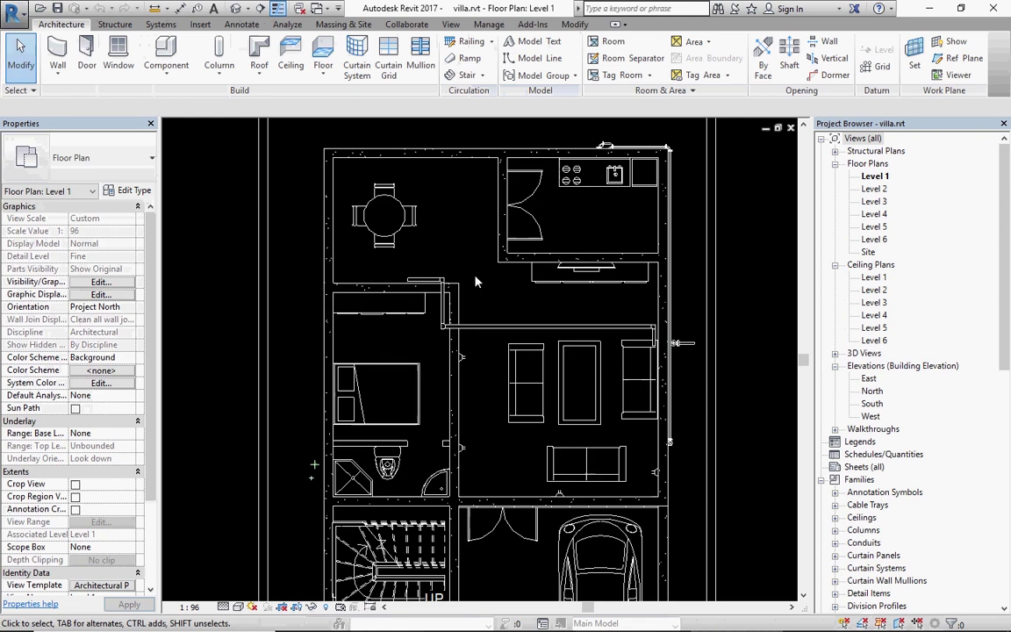
{"action": "scroll", "coordinate": [475, 281], "scroll_direction": "up", "scroll_amount": 1}
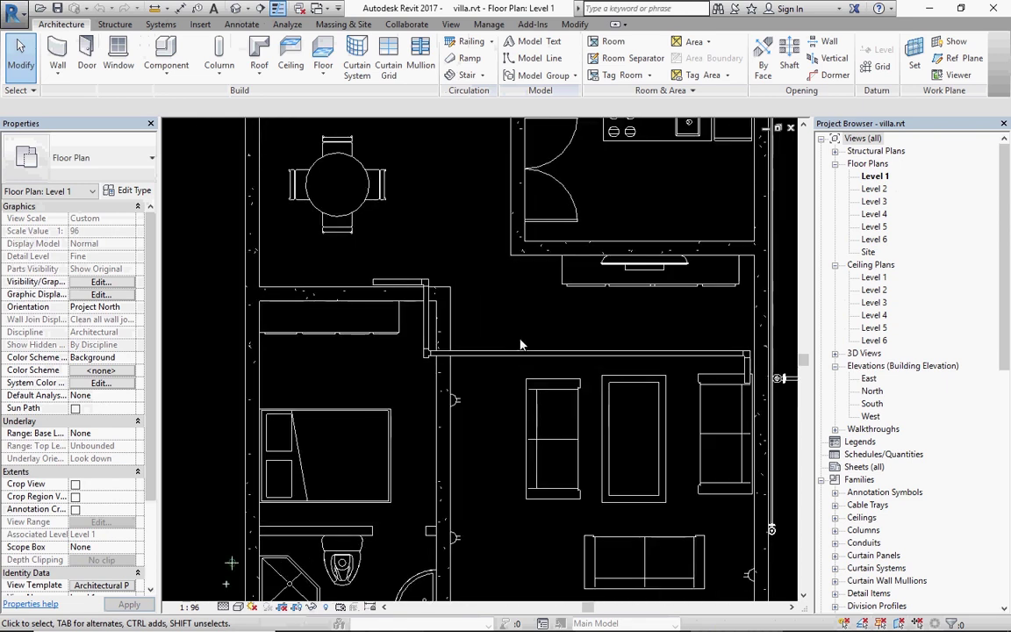
{"action": "scroll", "coordinate": [474, 339], "scroll_direction": "down", "scroll_amount": 2}
{"action": "scroll", "coordinate": [457, 316], "scroll_direction": "up", "scroll_amount": 2}
{"action": "scroll", "coordinate": [462, 300], "scroll_direction": "up", "scroll_amount": 2}
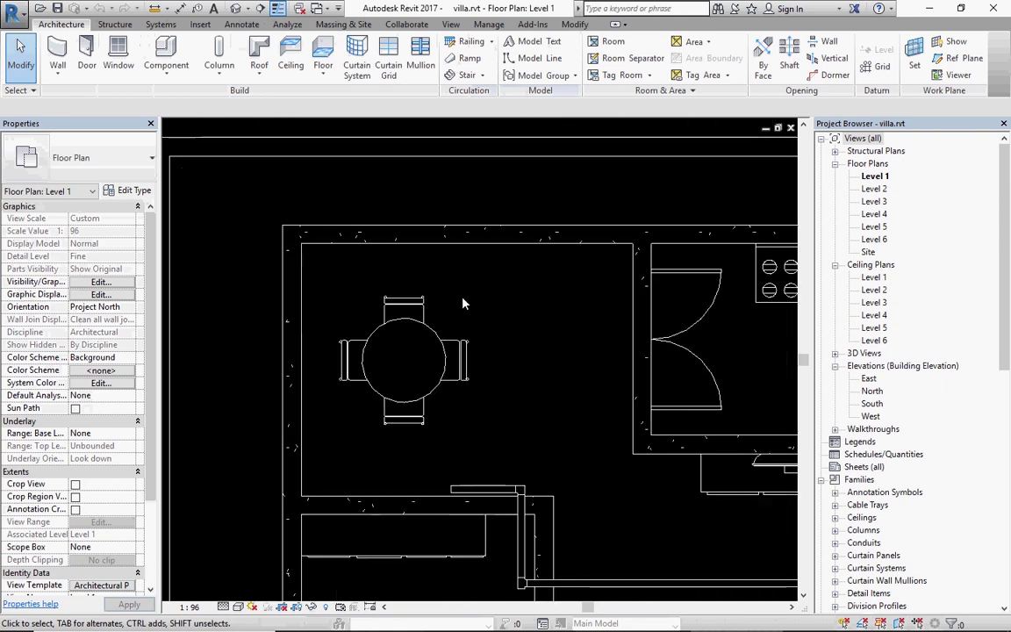
{"action": "scroll", "coordinate": [463, 300], "scroll_direction": "down", "scroll_amount": 1}
{"action": "scroll", "coordinate": [480, 274], "scroll_direction": "down", "scroll_amount": 1}
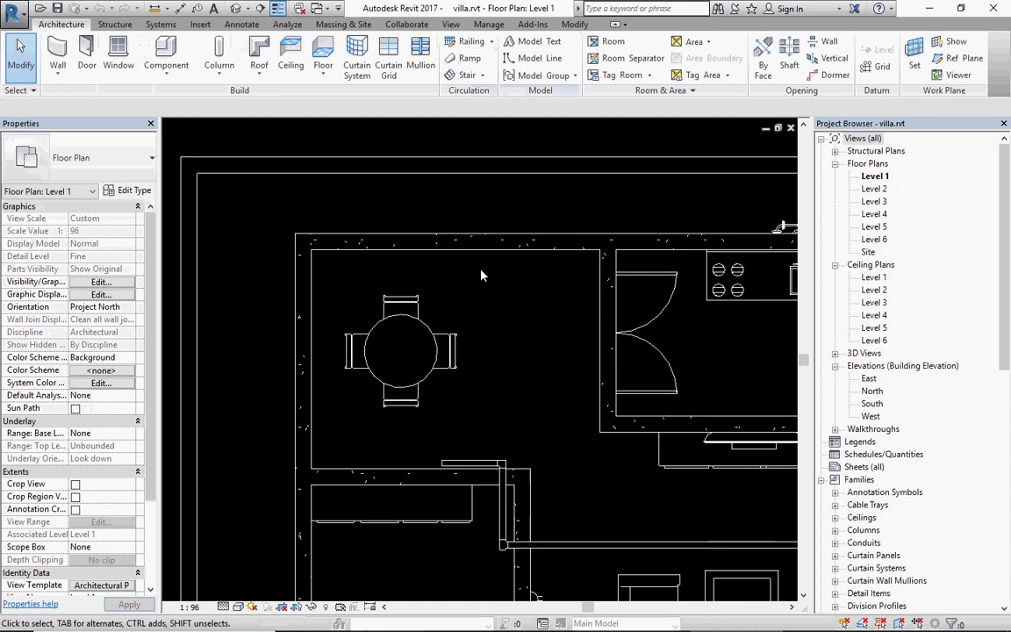
{"action": "scroll", "coordinate": [481, 274], "scroll_direction": "up", "scroll_amount": 1}
{"action": "scroll", "coordinate": [490, 293], "scroll_direction": "down", "scroll_amount": 1}
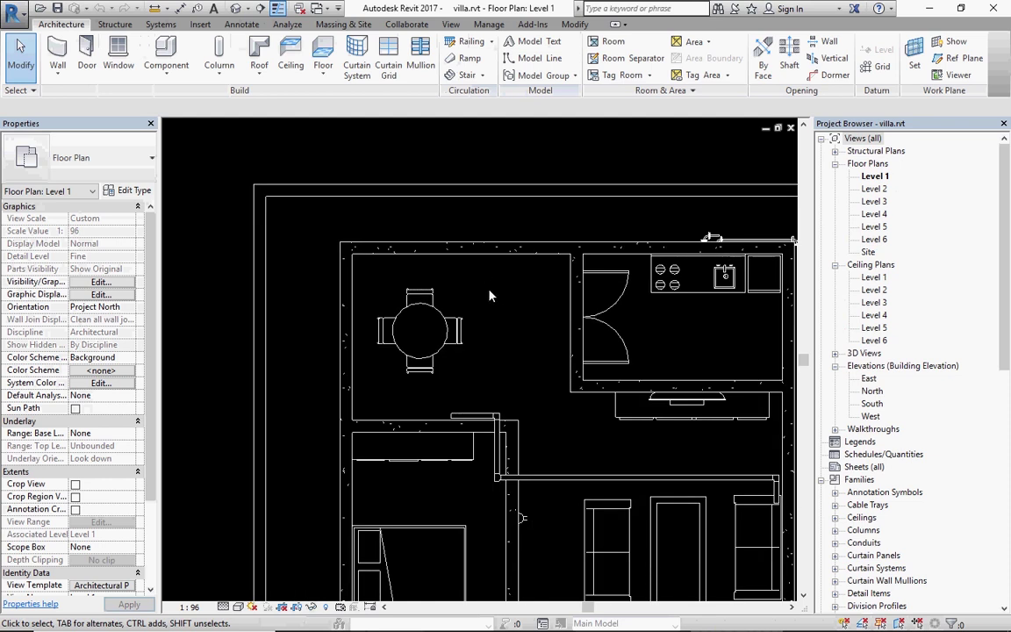
{"action": "scroll", "coordinate": [489, 293], "scroll_direction": "down", "scroll_amount": 1}
{"action": "scroll", "coordinate": [490, 293], "scroll_direction": "down", "scroll_amount": 1}
{"action": "scroll", "coordinate": [510, 502], "scroll_direction": "up", "scroll_amount": 2}
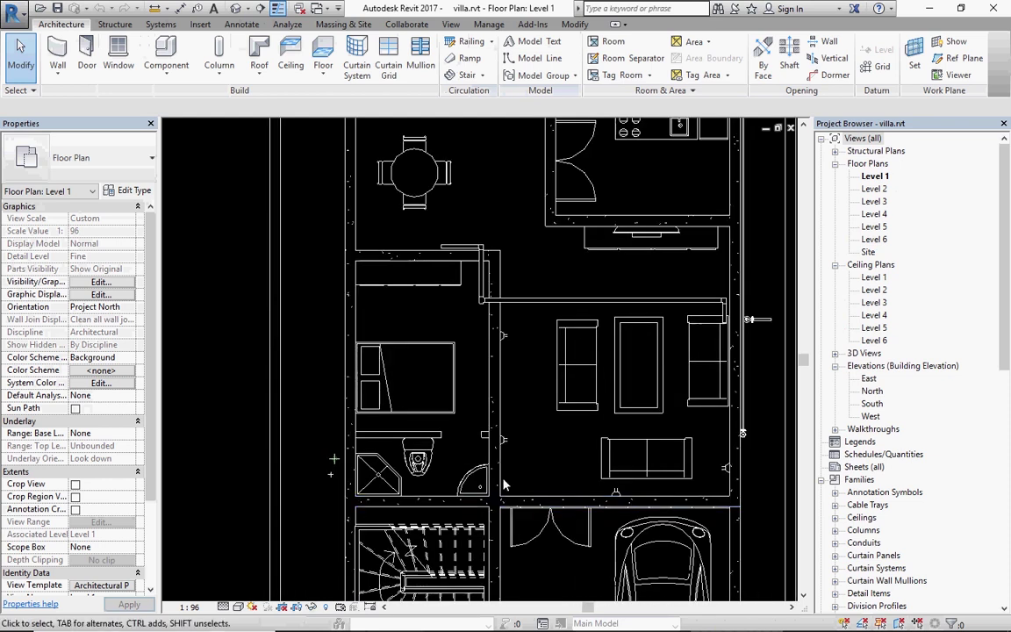
{"action": "scroll", "coordinate": [460, 314], "scroll_direction": "up", "scroll_amount": 1}
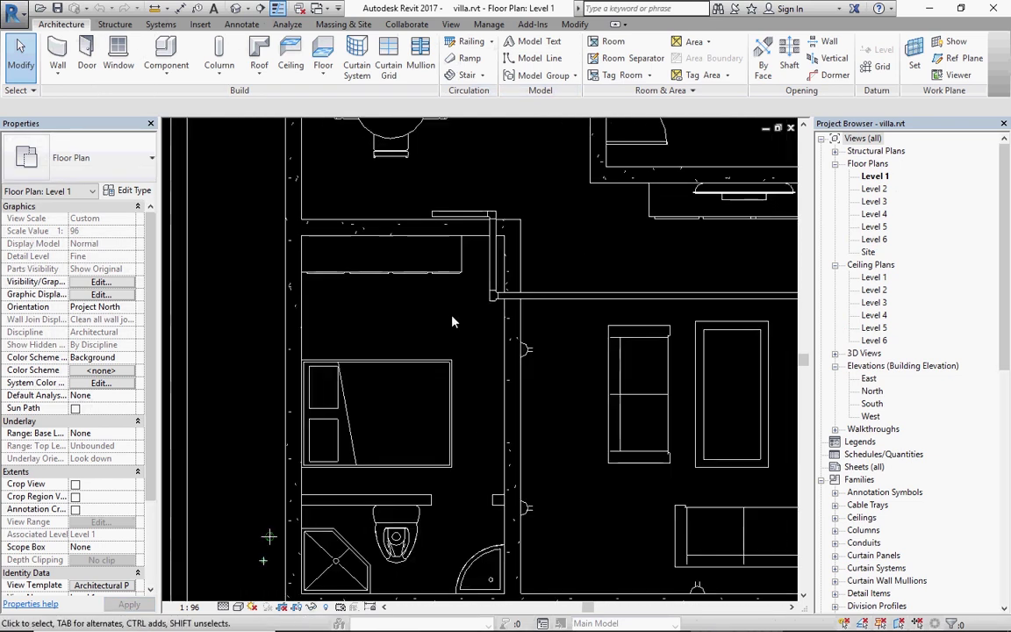
{"action": "scroll", "coordinate": [457, 318], "scroll_direction": "down", "scroll_amount": 2}
{"action": "scroll", "coordinate": [480, 359], "scroll_direction": "down", "scroll_amount": 2}
{"action": "scroll", "coordinate": [517, 400], "scroll_direction": "up", "scroll_amount": 1}
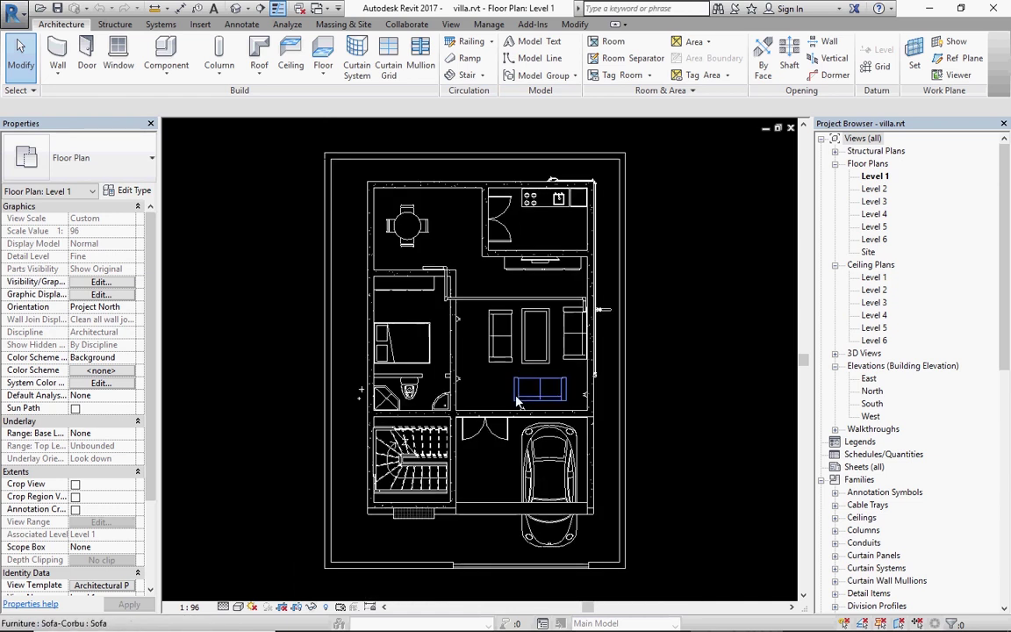
{"action": "key", "text": "ctrl+Tab"}
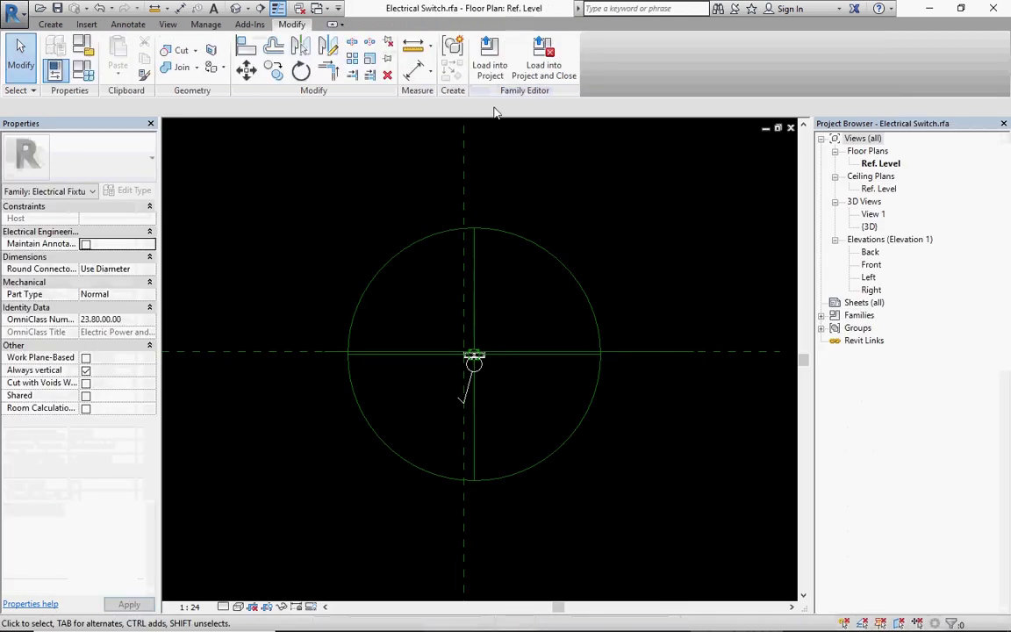
Step: Load the Electrical Switch family into villa.rvt and zoom in on a Level 1 wall
{"action": "left_click", "coordinate": [493, 76]}
{"action": "left_click", "coordinate": [414, 258]}
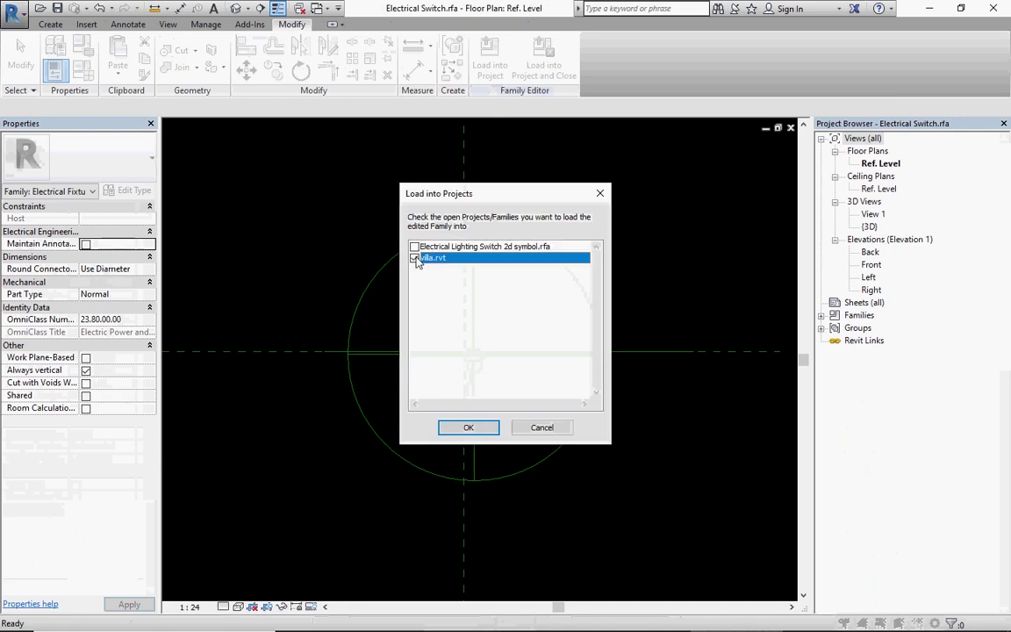
{"action": "left_click", "coordinate": [470, 428]}
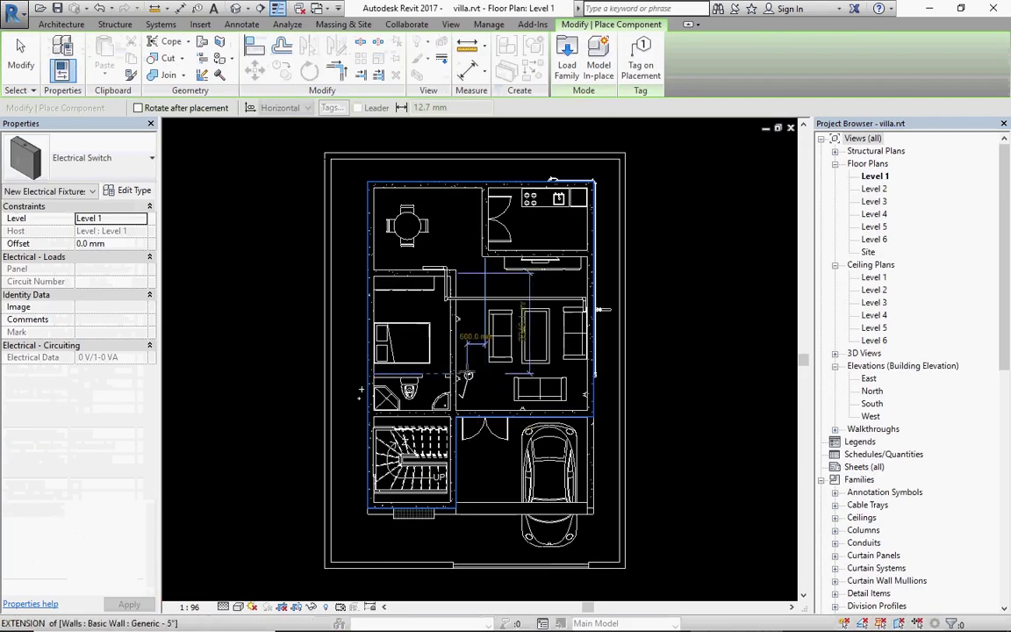
{"action": "scroll", "coordinate": [460, 362], "scroll_direction": "up", "scroll_amount": 2}
{"action": "scroll", "coordinate": [460, 363], "scroll_direction": "up", "scroll_amount": 2}
{"action": "scroll", "coordinate": [428, 351], "scroll_direction": "up", "scroll_amount": 2}
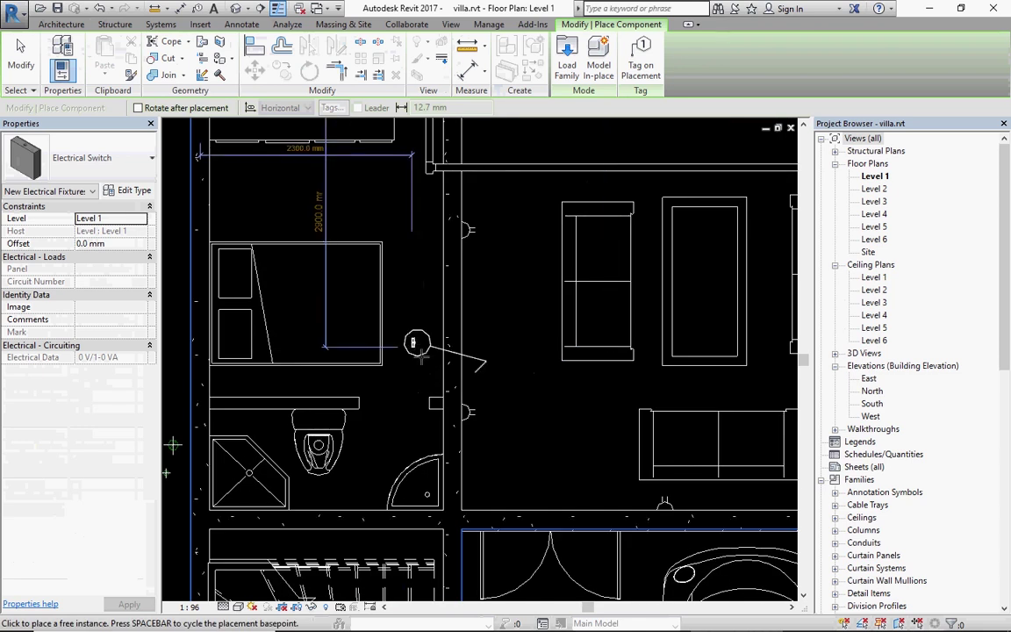
{"action": "scroll", "coordinate": [462, 424], "scroll_direction": "down", "scroll_amount": 2}
{"action": "scroll", "coordinate": [465, 294], "scroll_direction": "up", "scroll_amount": 1}
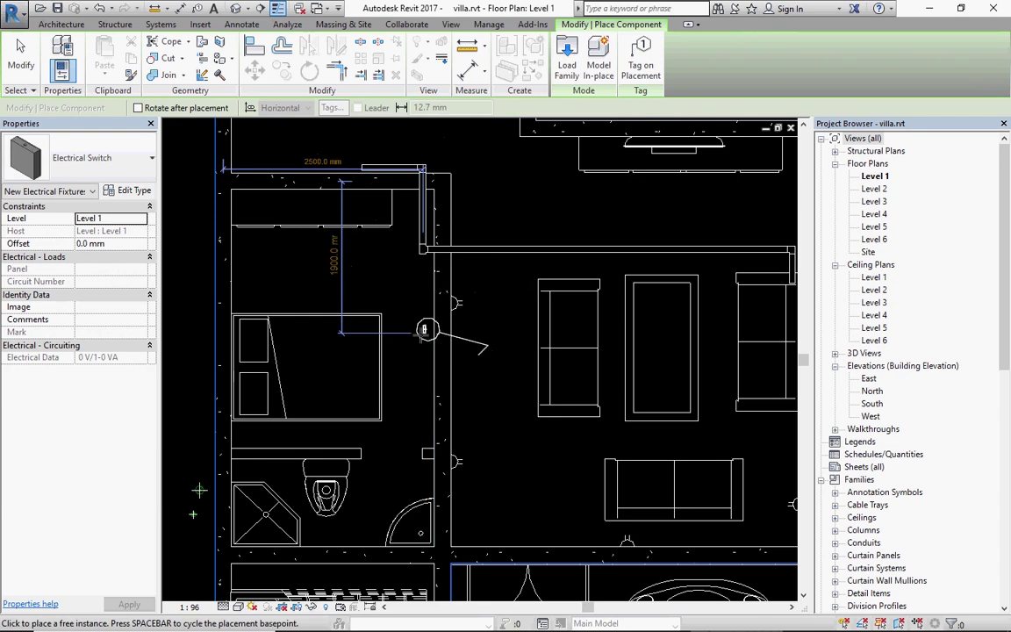
{"action": "scroll", "coordinate": [412, 303], "scroll_direction": "up", "scroll_amount": 1}
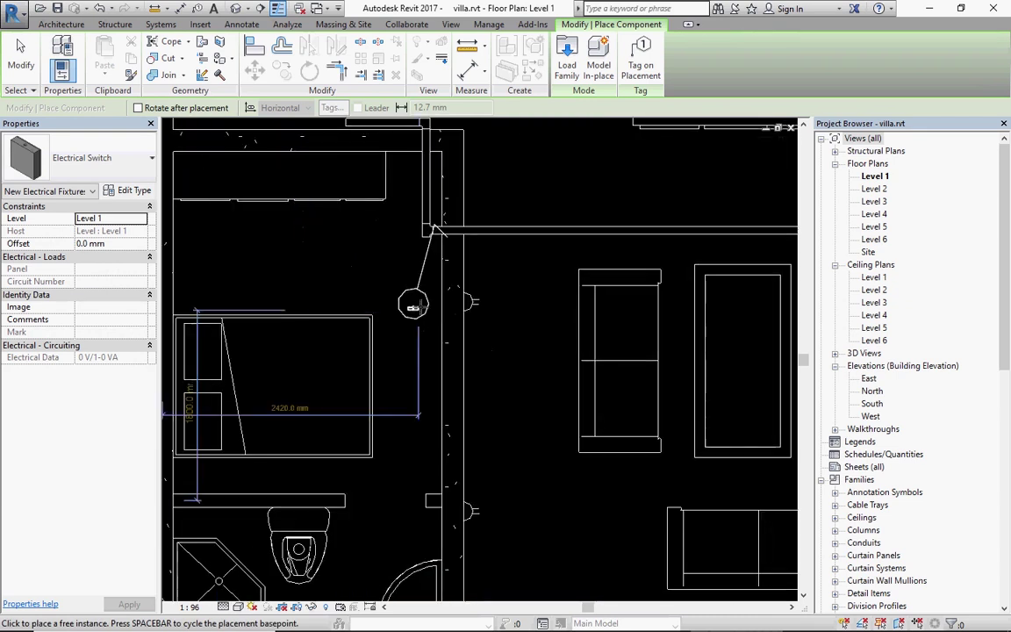
{"action": "scroll", "coordinate": [433, 268], "scroll_direction": "up", "scroll_amount": 2}
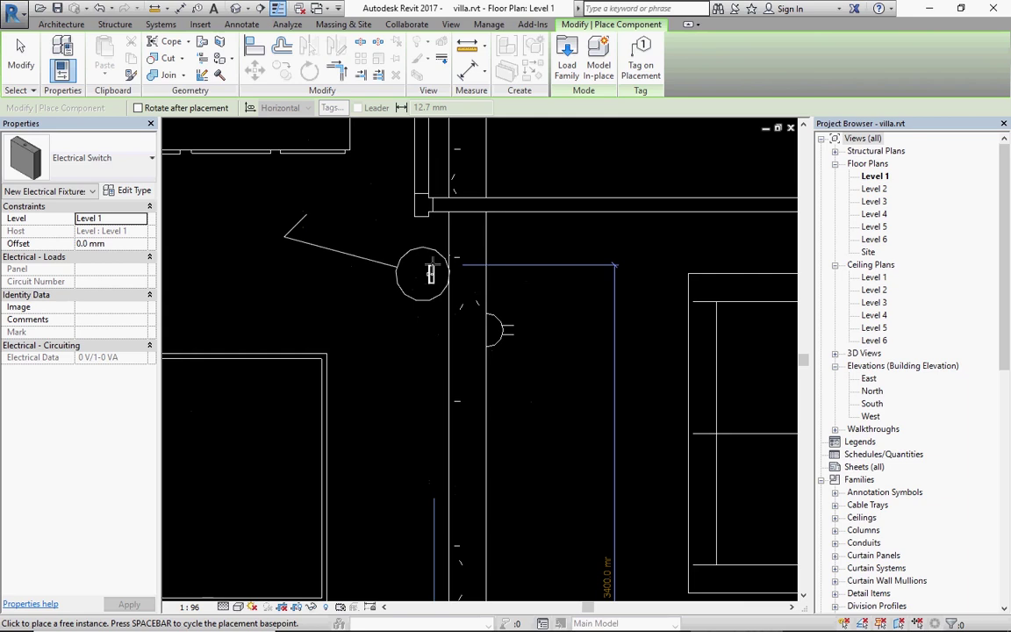
Step: Place a switch on the Level 1 wall, then edit its nested Electrical Lighting Switch 2d symbol
{"action": "left_click", "coordinate": [430, 273]}
{"action": "key", "text": "Escape"}
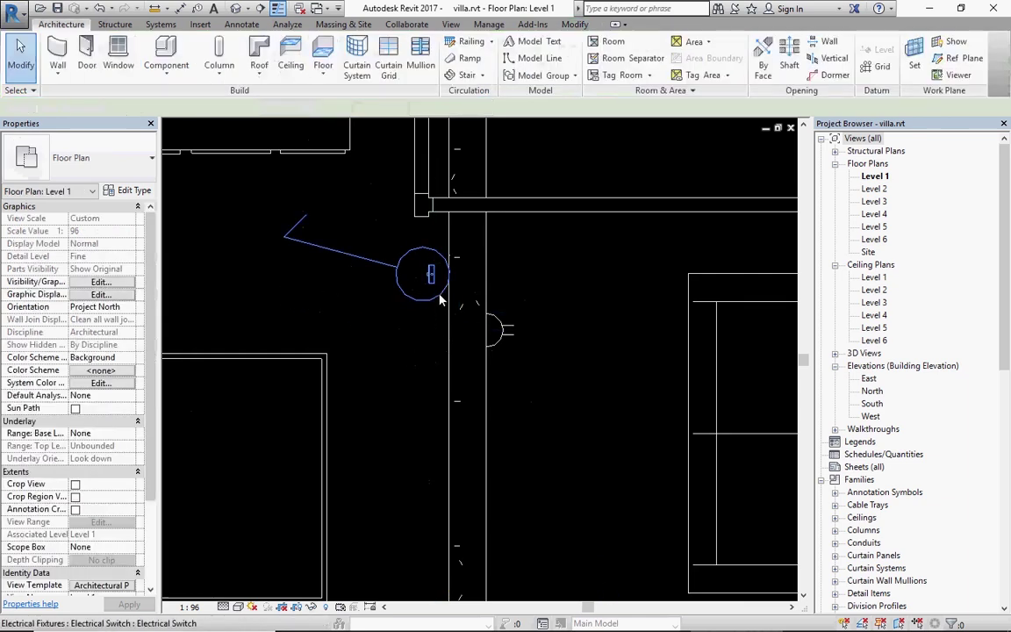
{"action": "double_click", "coordinate": [441, 300]}
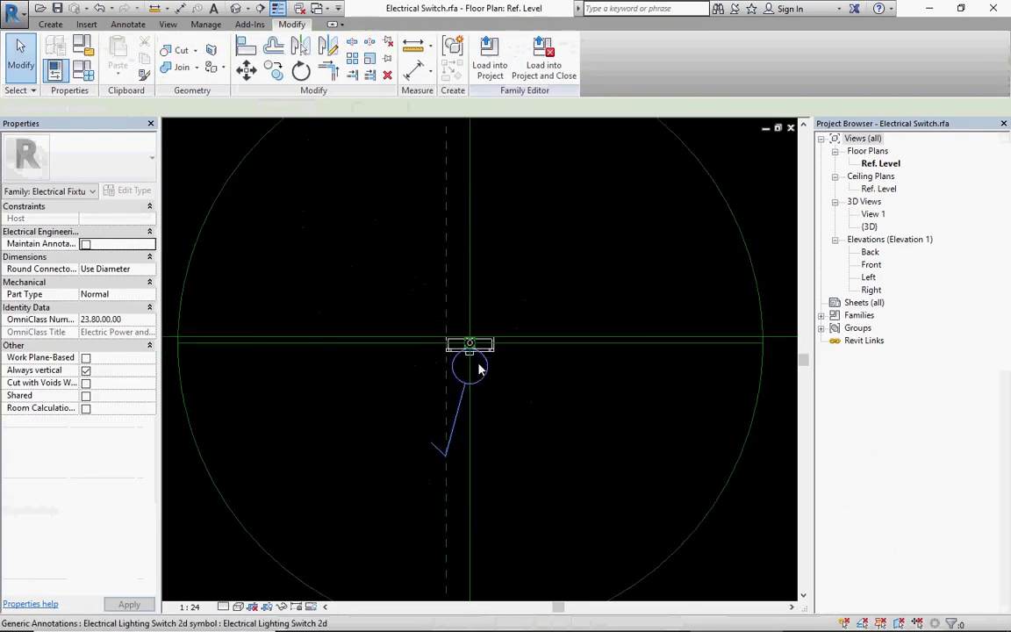
{"action": "scroll", "coordinate": [479, 369], "scroll_direction": "up", "scroll_amount": 2}
{"action": "scroll", "coordinate": [491, 359], "scroll_direction": "up", "scroll_amount": 2}
{"action": "double_click", "coordinate": [497, 358]}
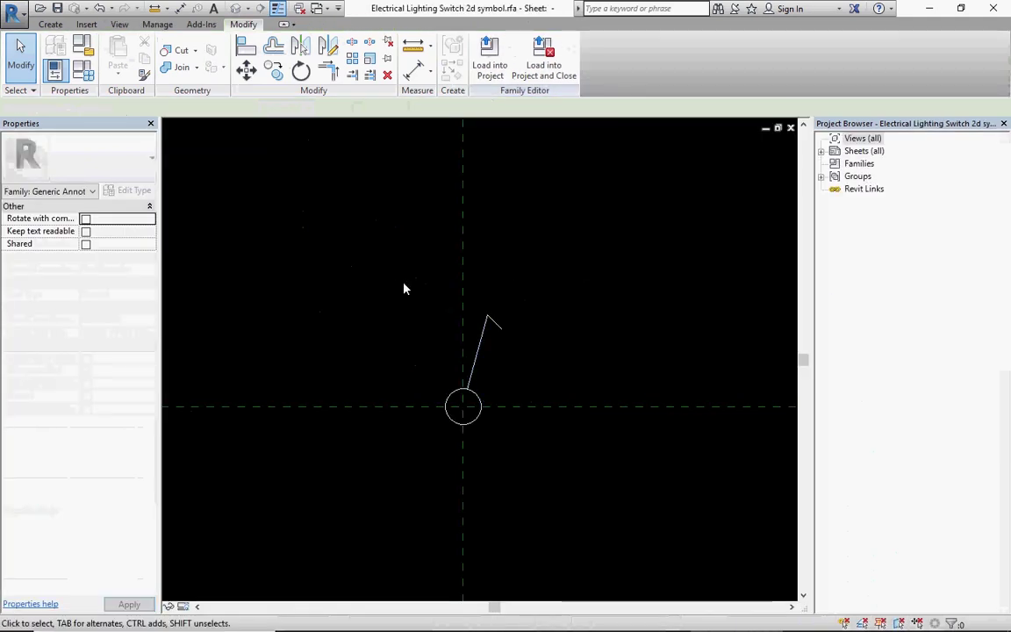
Step: Scale the switch symbol's circle and lever lines down to half size
{"action": "left_click_drag", "start_coordinate": [377, 253], "coordinate": [560, 481]}
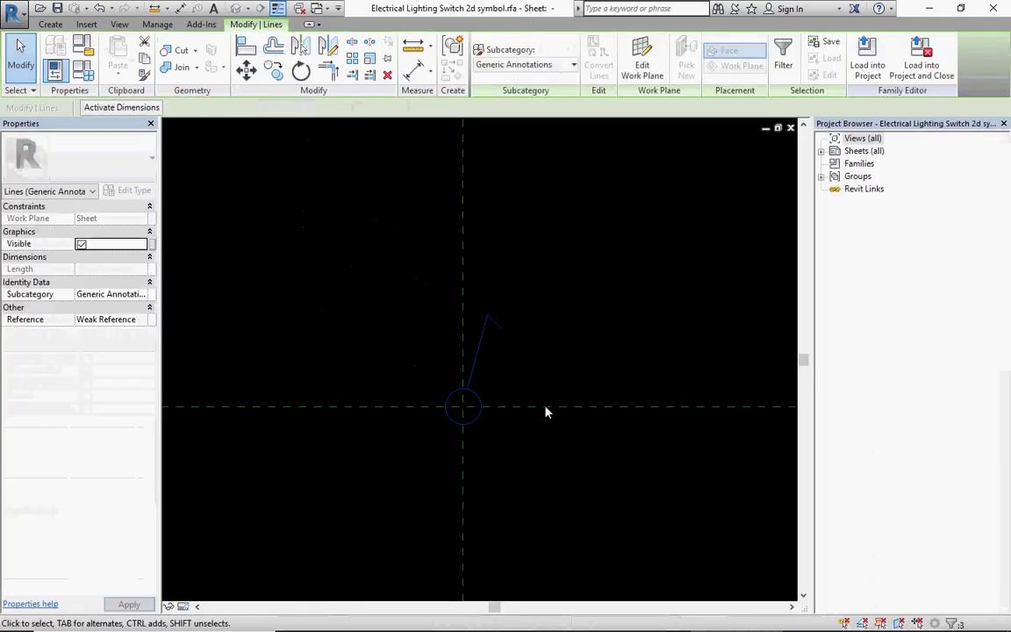
{"action": "left_click", "coordinate": [368, 59]}
{"action": "left_click", "coordinate": [462, 425]}
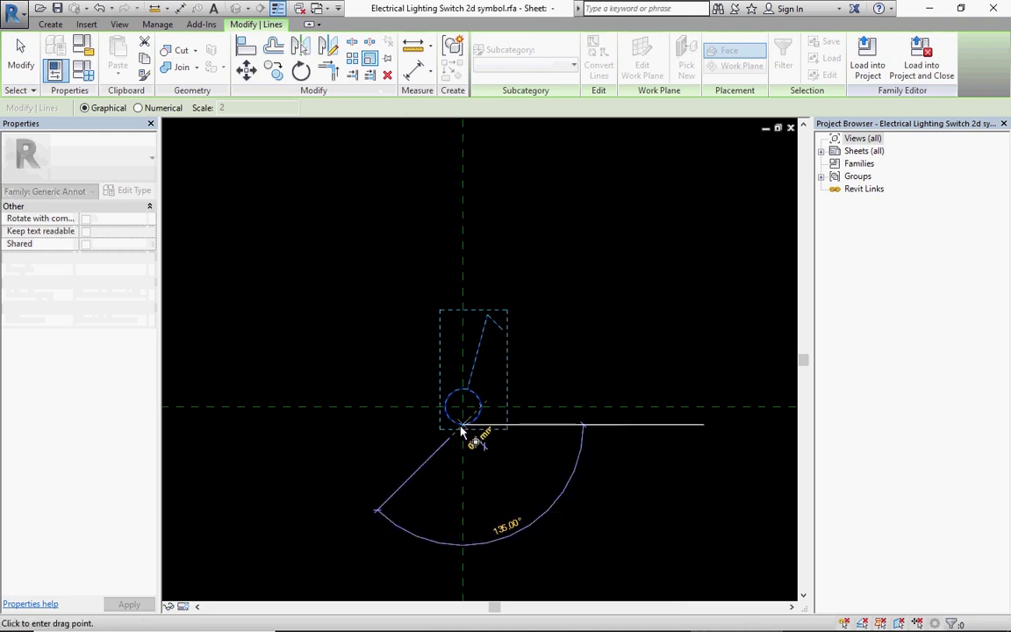
{"action": "left_click", "coordinate": [463, 390]}
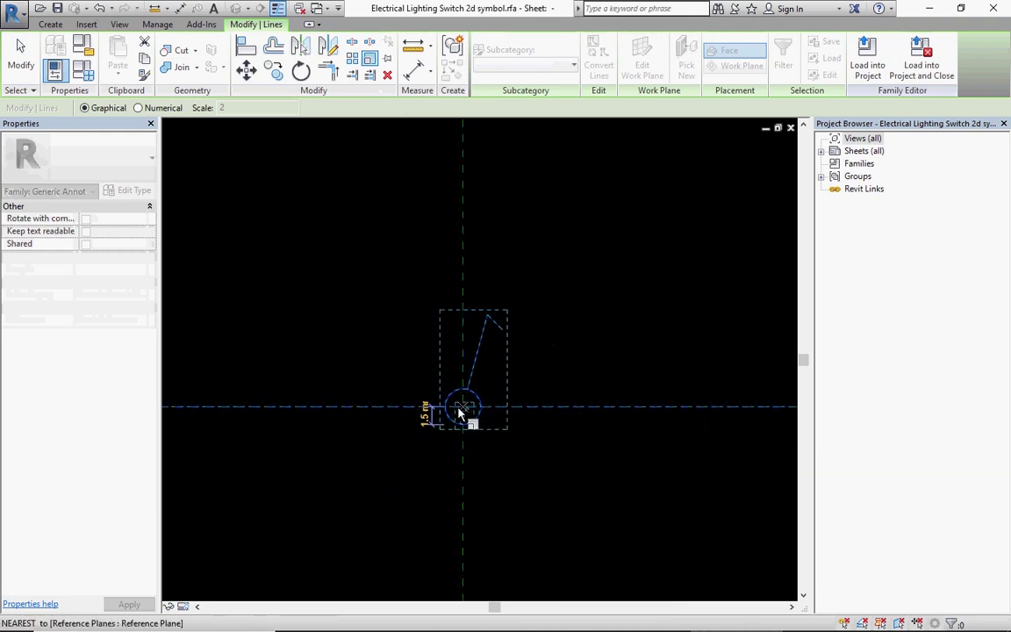
{"action": "left_click", "coordinate": [461, 411]}
Step: Move the shrunken symbol onto the reference-plane intersection and save the symbol family
{"action": "left_click_drag", "start_coordinate": [470, 423], "coordinate": [465, 377]}
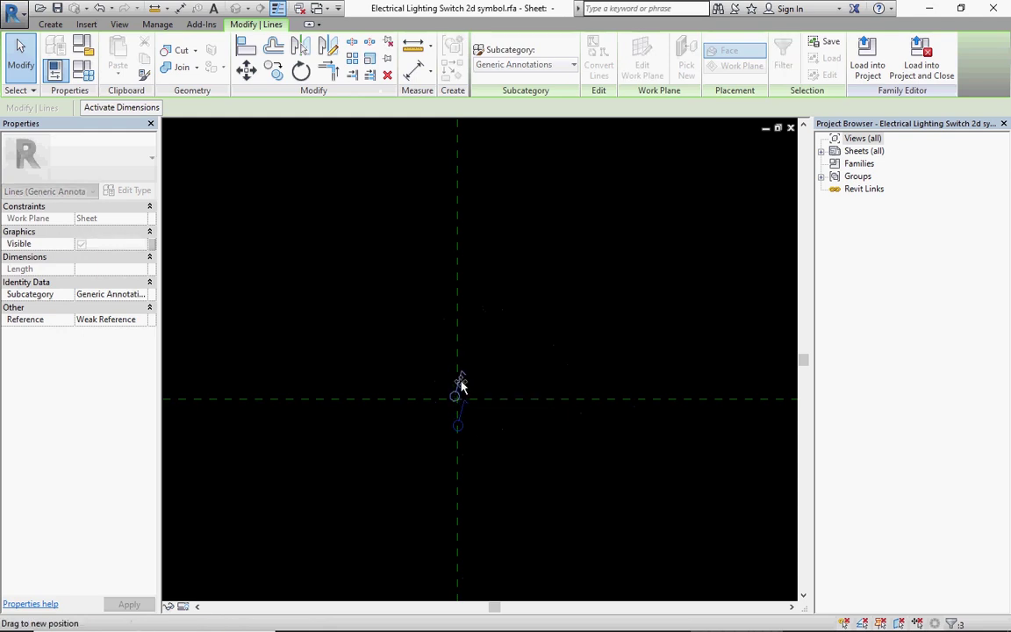
{"action": "left_click_drag", "start_coordinate": [465, 387], "coordinate": [462, 384]}
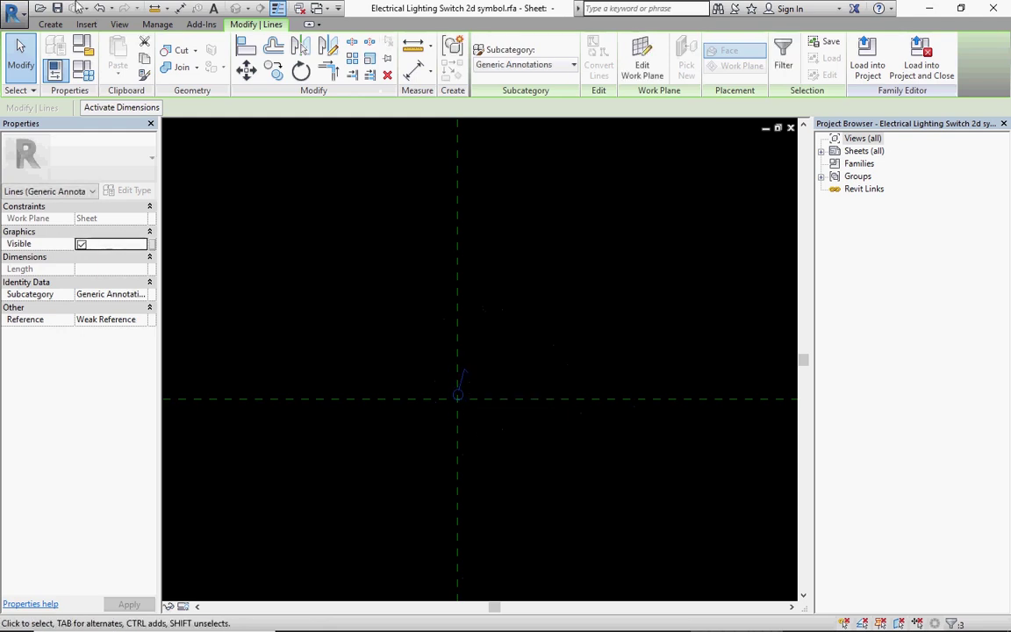
{"action": "left_click", "coordinate": [58, 9]}
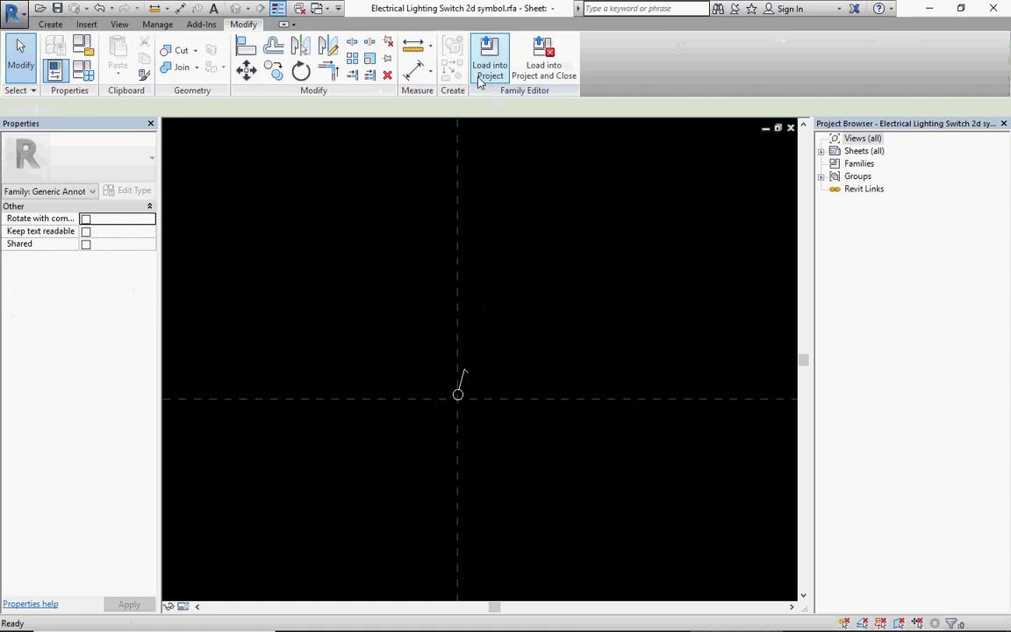
Step: Load the resized symbol into Electrical Switch.rfa only, overwriting the existing version and parameter values
{"action": "left_click", "coordinate": [489, 78]}
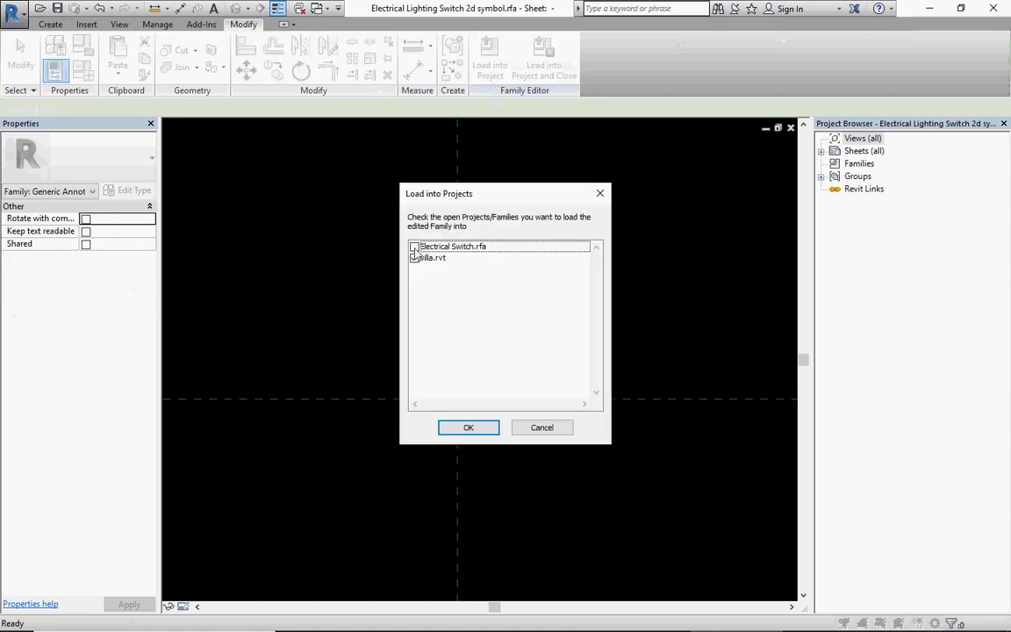
{"action": "left_click", "coordinate": [413, 247]}
{"action": "left_click", "coordinate": [414, 258]}
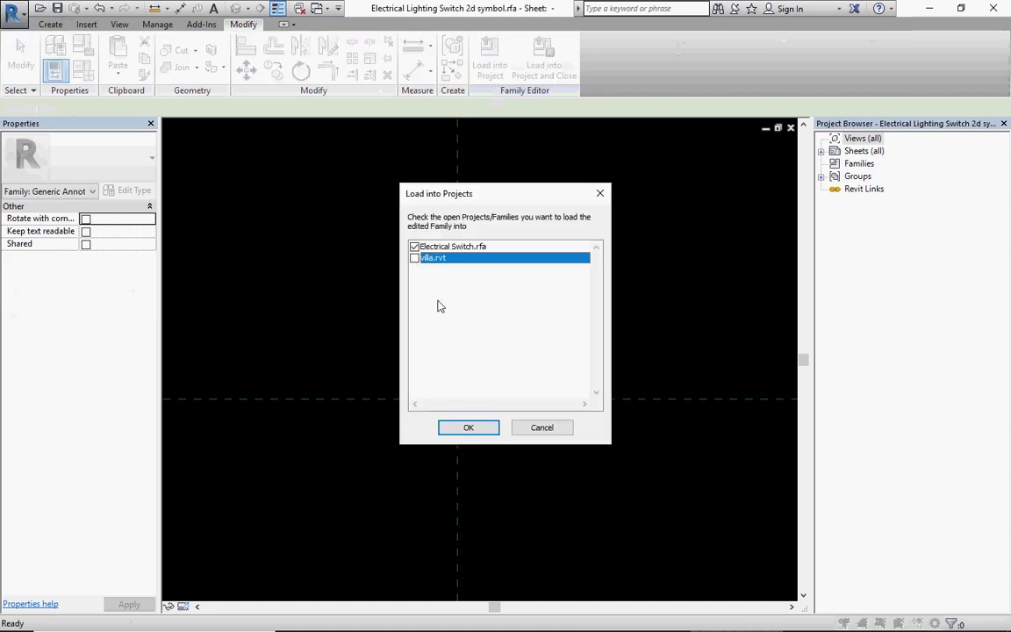
{"action": "left_click", "coordinate": [469, 427]}
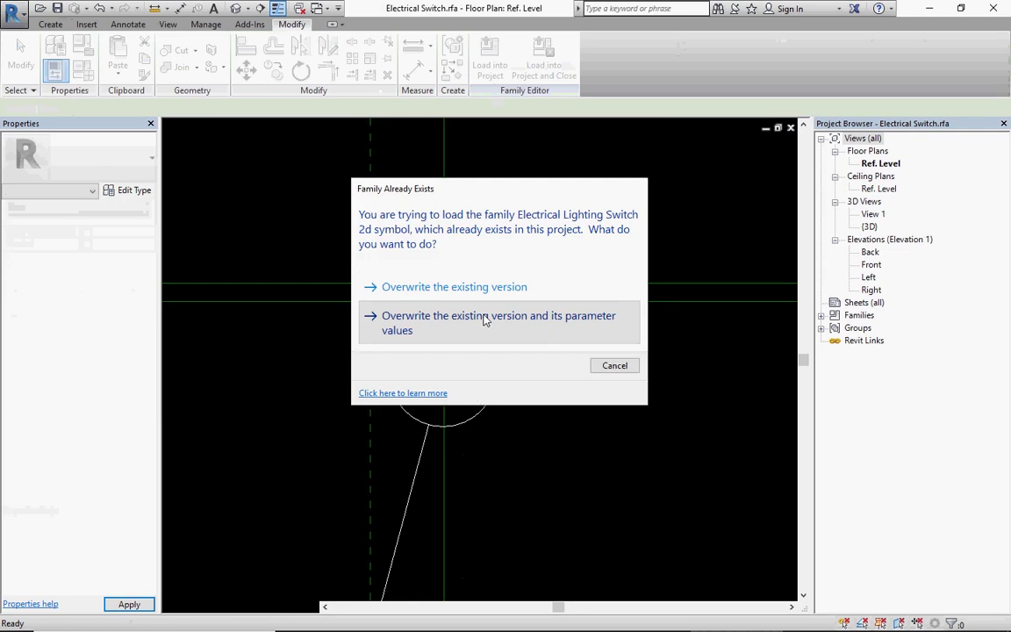
{"action": "left_click", "coordinate": [483, 321]}
Step: Snap the small symbol under the switch body's midpoint and send the family to villa.rvt
{"action": "left_click", "coordinate": [451, 380]}
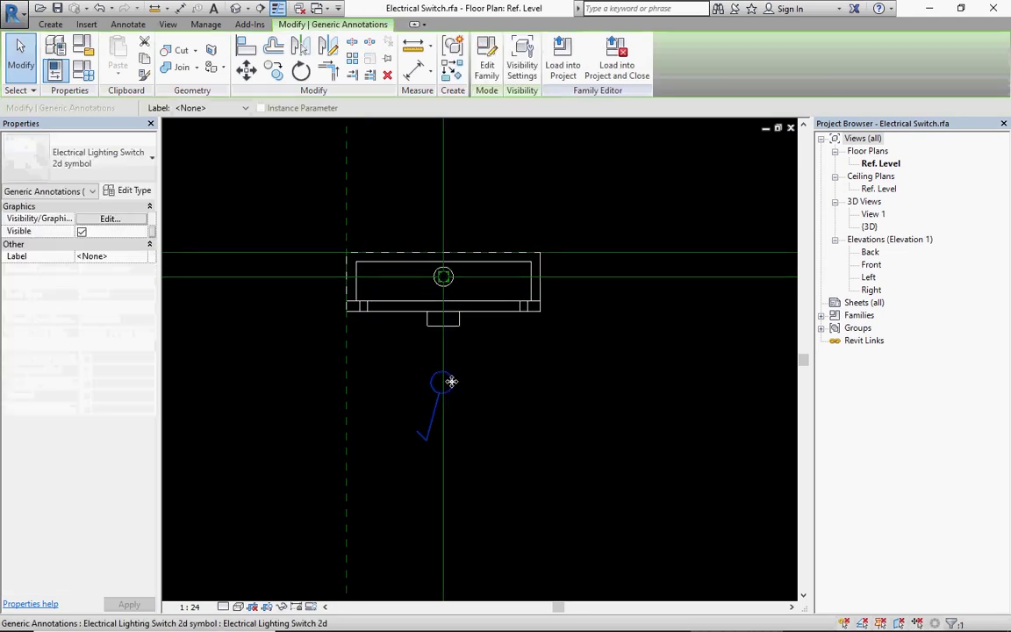
{"action": "mouse_move", "coordinate": [451, 381]}
{"action": "left_mouse_down"}
{"action": "mouse_move", "coordinate": [455, 318]}
{"action": "mouse_move", "coordinate": [430, 311]}
{"action": "left_mouse_up"}
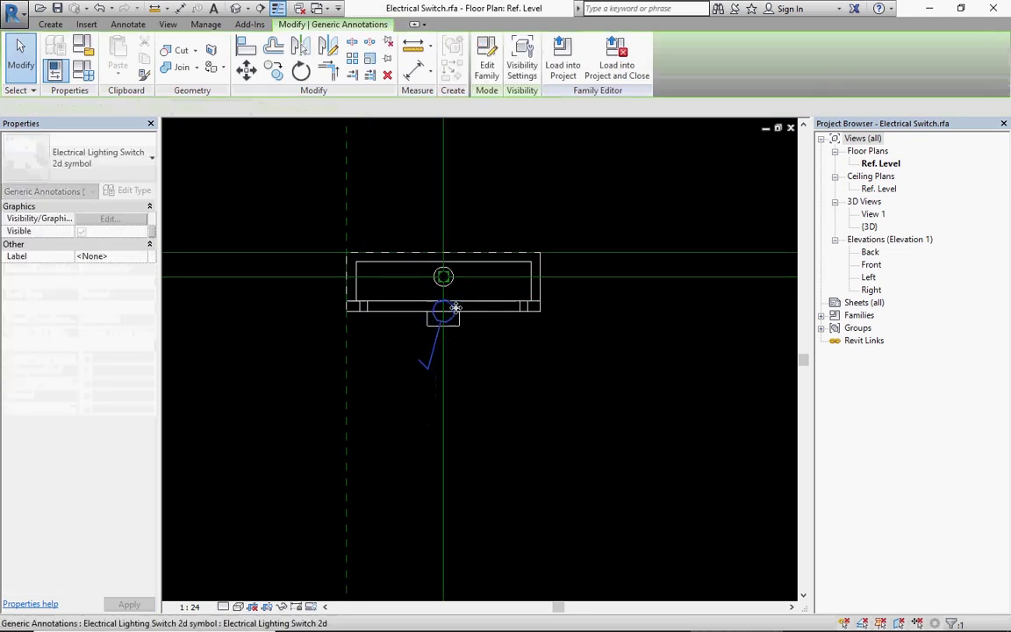
{"action": "left_click", "coordinate": [425, 174]}
{"action": "left_click", "coordinate": [489, 61]}
Step: Load the edited Electrical Switch family into villa.rvt, overwriting the existing version
{"action": "left_click", "coordinate": [414, 258]}
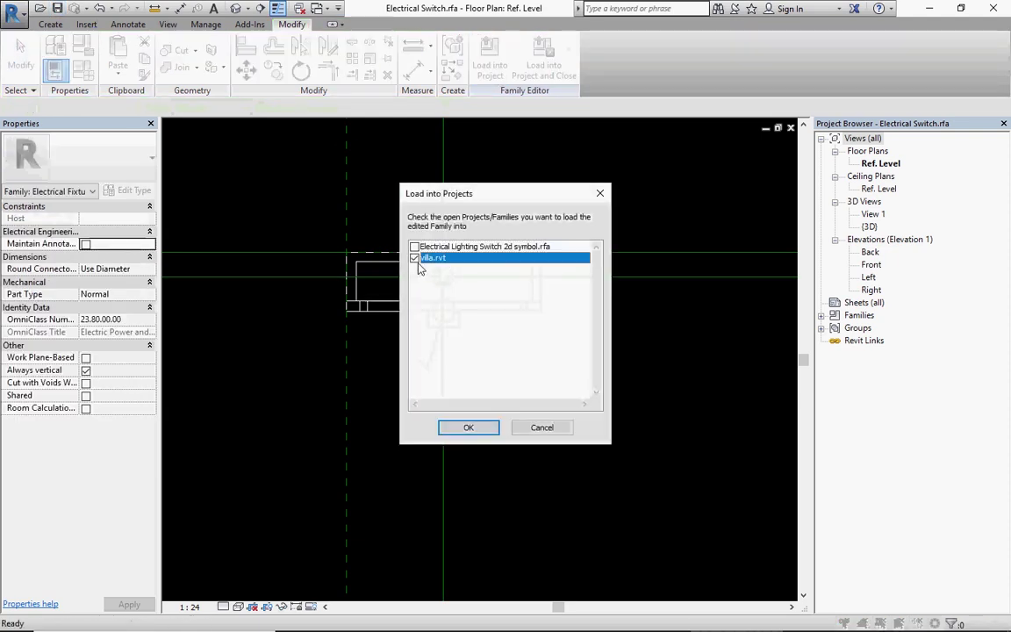
{"action": "left_click", "coordinate": [469, 427]}
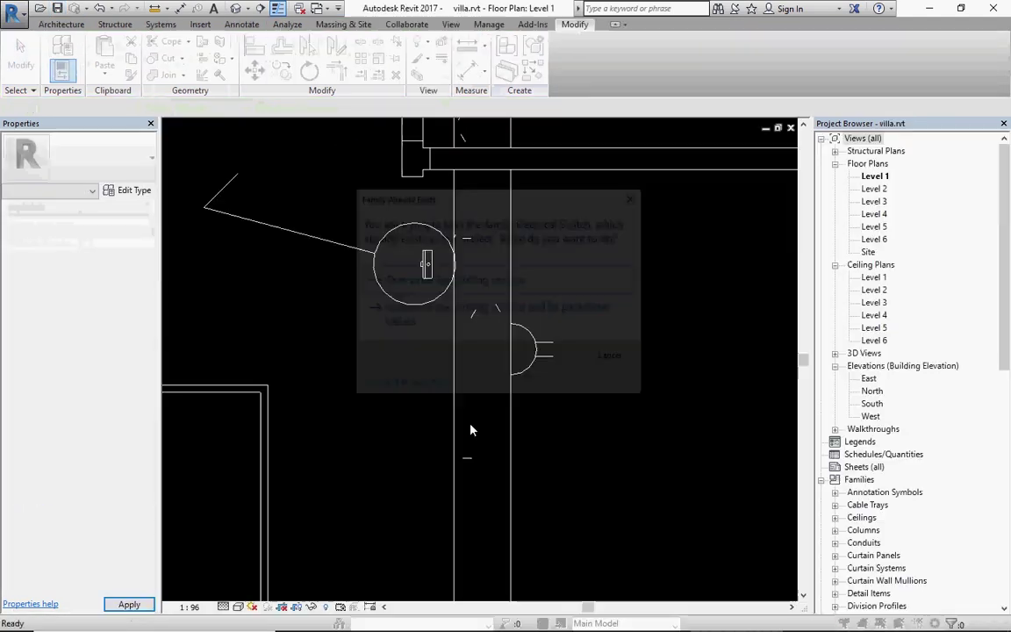
{"action": "left_click", "coordinate": [479, 313]}
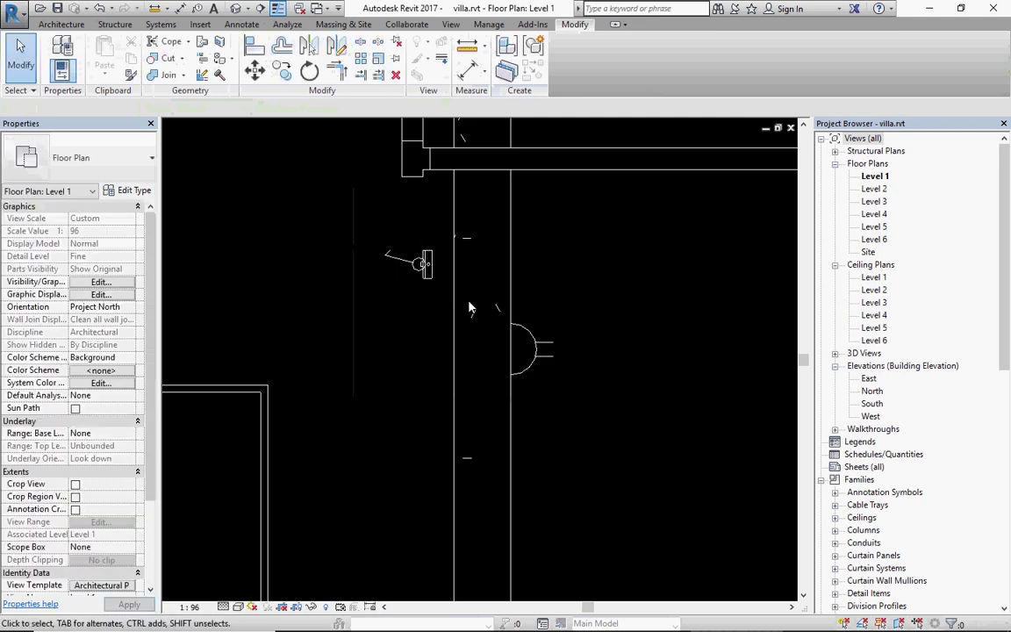
Step: Drag the switch right onto the Level 1 wall face
{"action": "scroll", "coordinate": [419, 275], "scroll_direction": "up", "scroll_amount": 2}
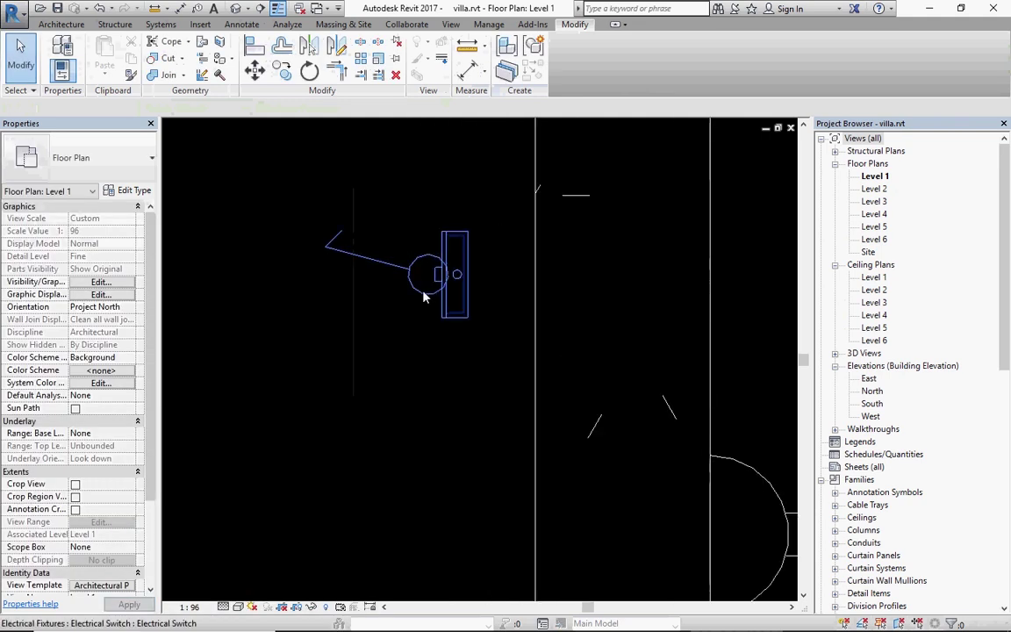
{"action": "left_click", "coordinate": [445, 302]}
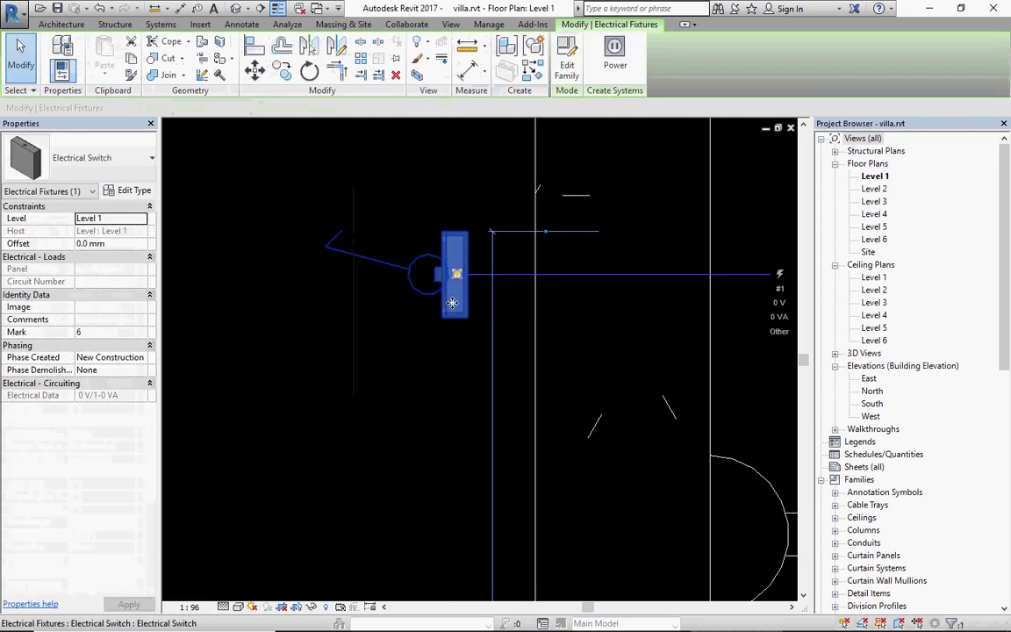
{"action": "mouse_move", "coordinate": [452, 303]}
{"action": "left_mouse_down"}
{"action": "mouse_move", "coordinate": [537, 313]}
{"action": "mouse_move", "coordinate": [548, 300]}
{"action": "left_mouse_up"}
{"action": "scroll", "coordinate": [546, 288], "scroll_direction": "up", "scroll_amount": 2}
{"action": "scroll", "coordinate": [532, 283], "scroll_direction": "up", "scroll_amount": 2}
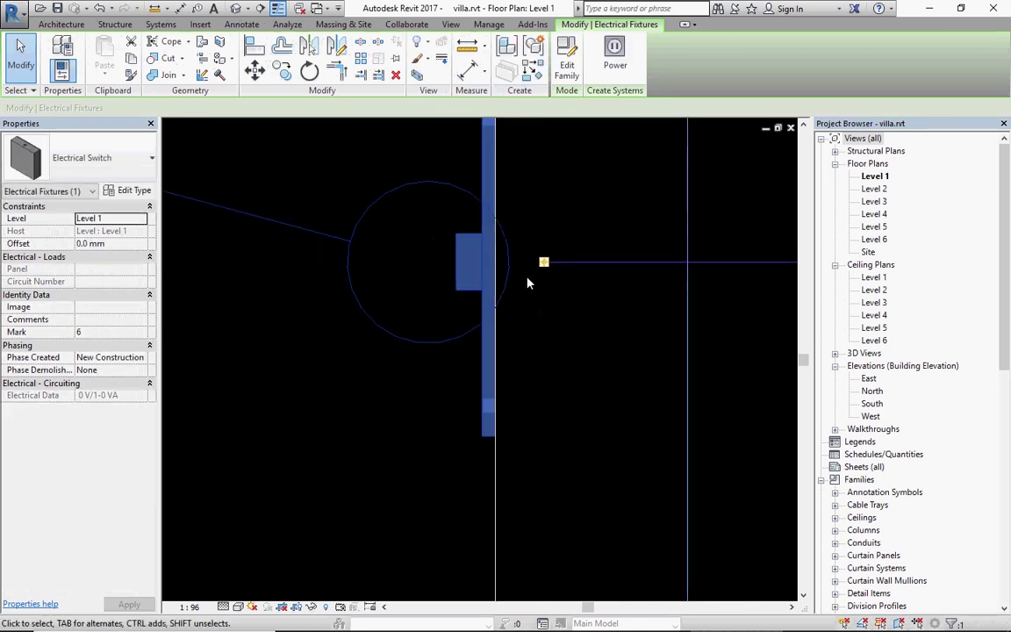
{"action": "left_click", "coordinate": [441, 448]}
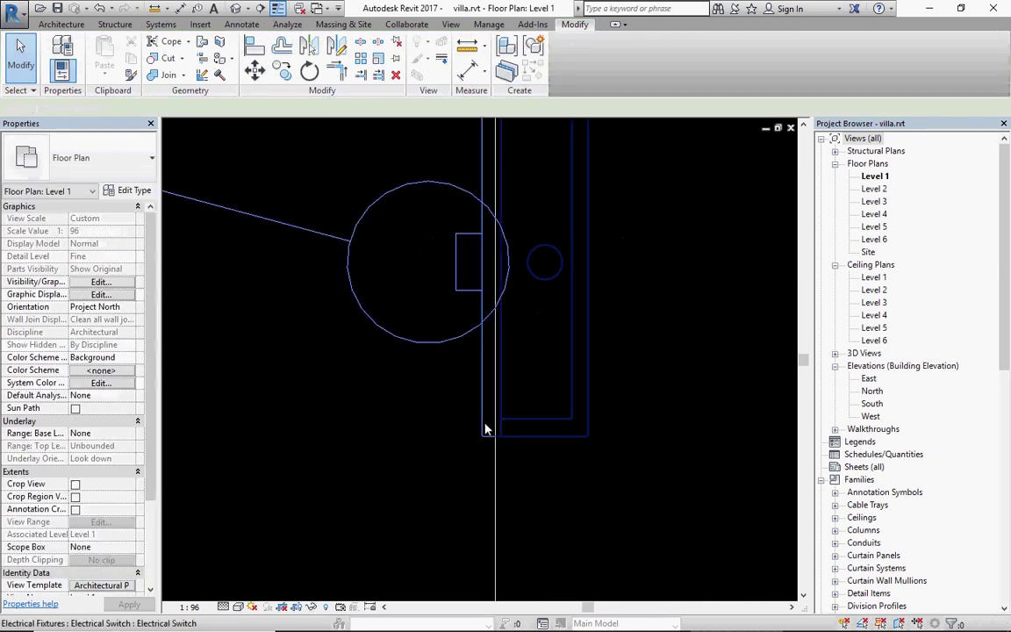
Step: Reselect the switch and inspect its smaller circle-and-lever symbol against the wall
{"action": "left_click", "coordinate": [480, 428]}
{"action": "scroll", "coordinate": [544, 412], "scroll_direction": "up", "scroll_amount": 3}
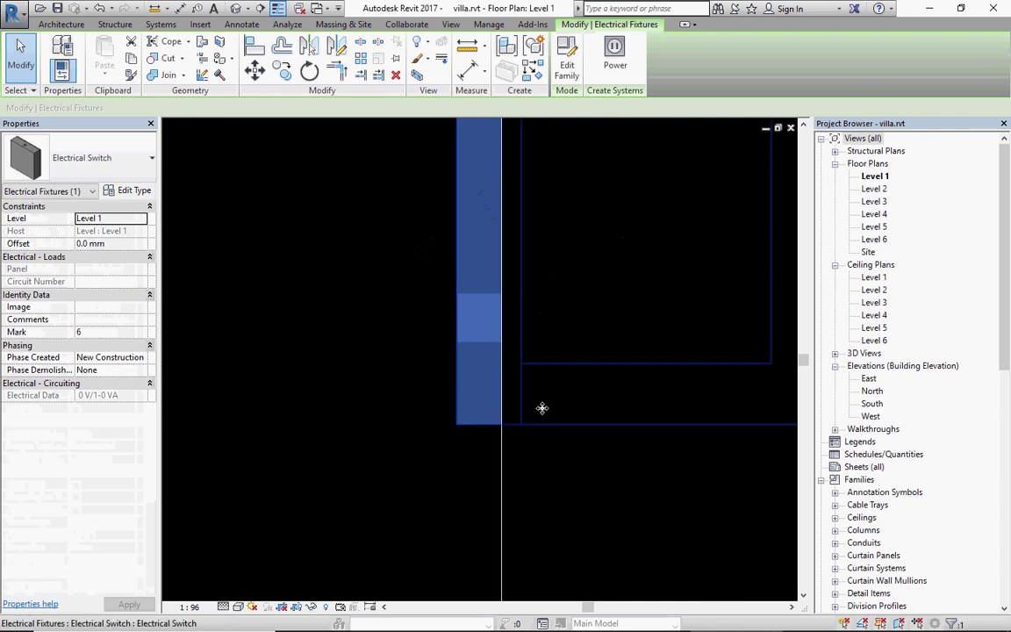
{"action": "scroll", "coordinate": [546, 415], "scroll_direction": "down", "scroll_amount": 3}
{"action": "left_click", "coordinate": [614, 368]}
{"action": "scroll", "coordinate": [463, 255], "scroll_direction": "up", "scroll_amount": 2}
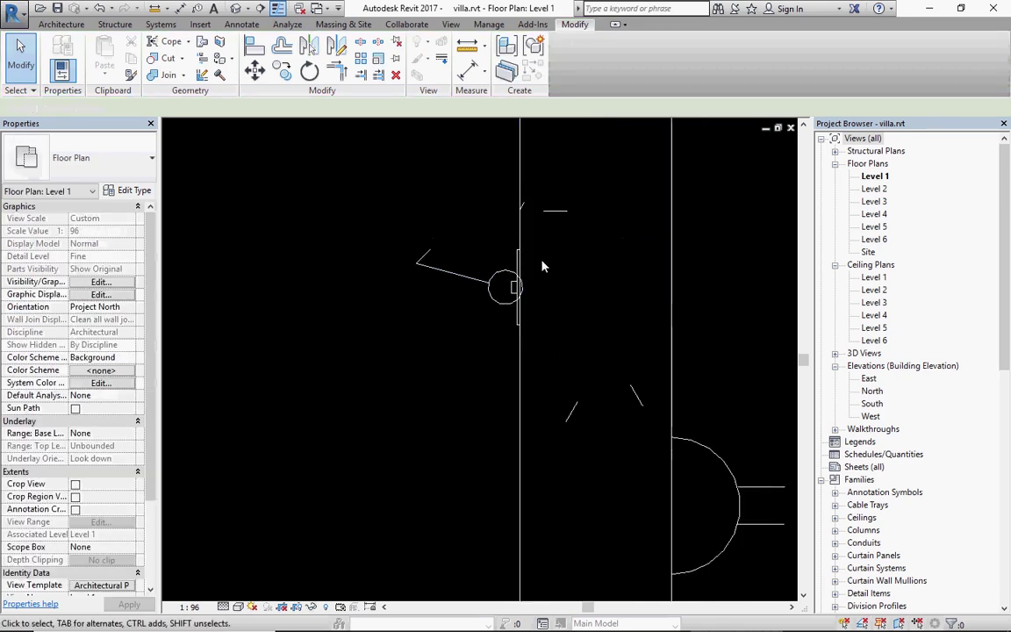
{"action": "scroll", "coordinate": [469, 327], "scroll_direction": "down", "scroll_amount": 2}
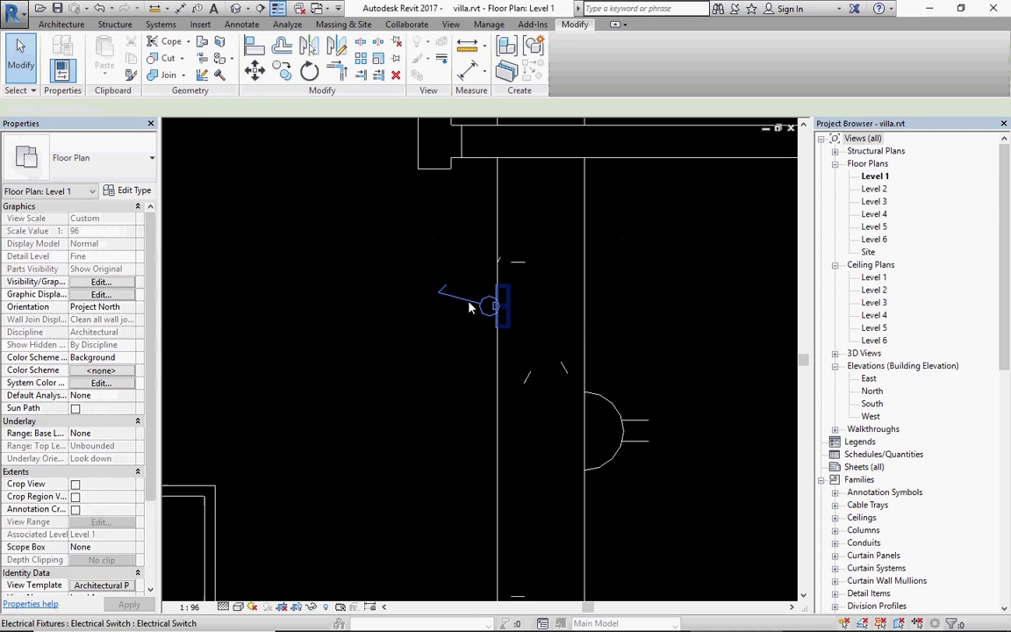
{"action": "left_click", "coordinate": [470, 307]}
{"action": "key", "text": "Delete"}
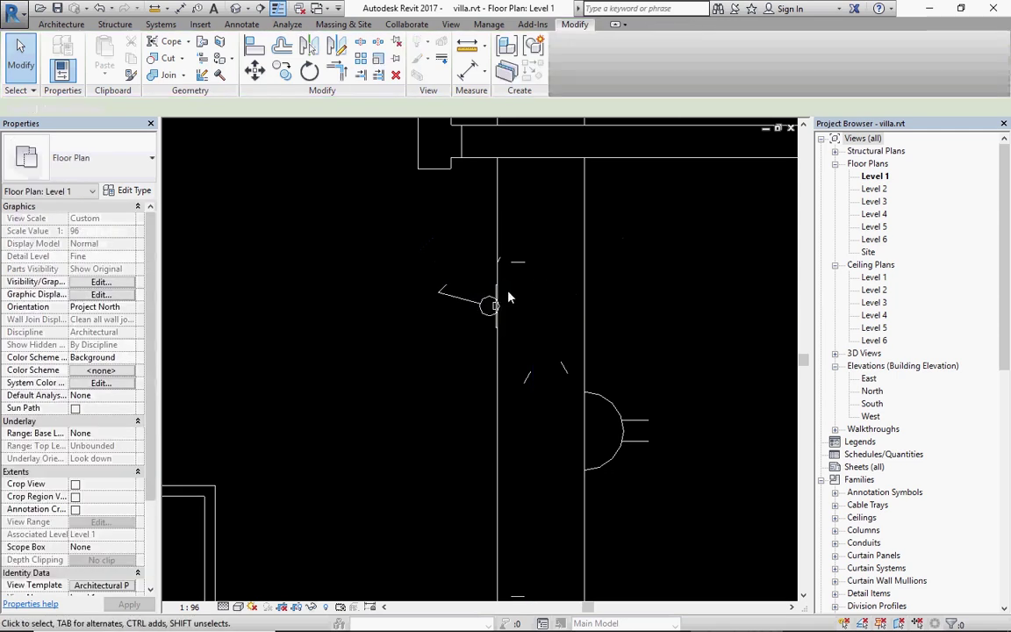
{"action": "scroll", "coordinate": [493, 302], "scroll_direction": "up", "scroll_amount": 3}
{"action": "scroll", "coordinate": [498, 327], "scroll_direction": "up", "scroll_amount": 3}
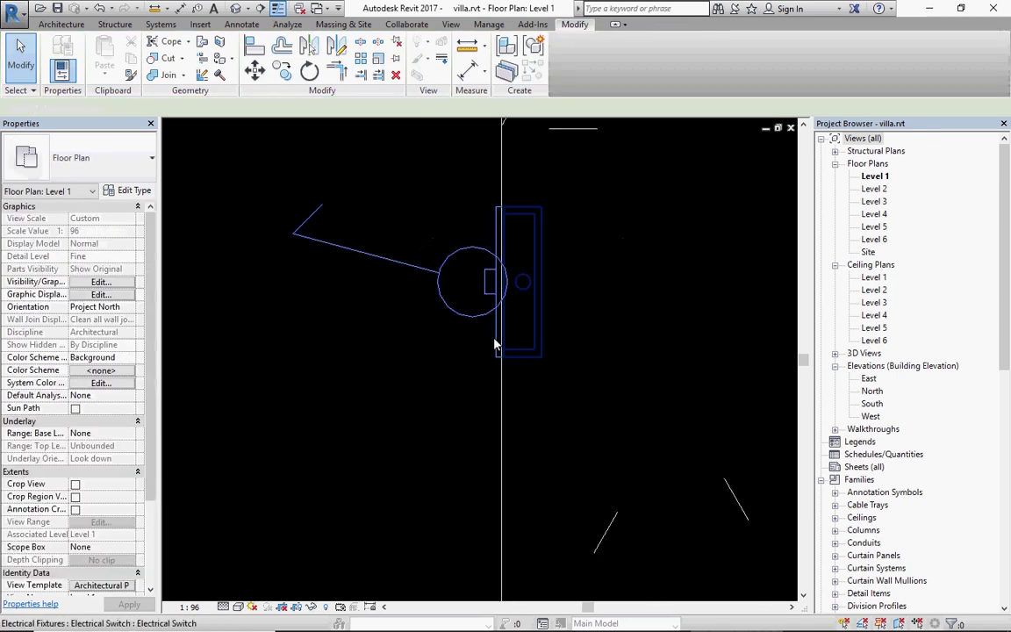
Step: Open the Electrical Switch family and review the switch body extrusion's visibility settings
{"action": "double_click", "coordinate": [496, 345]}
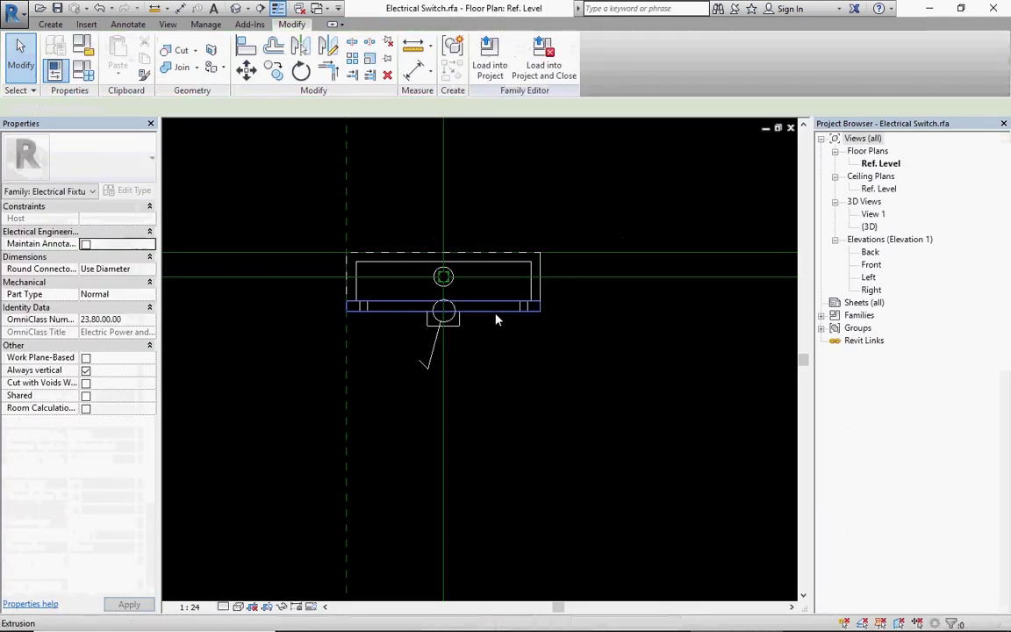
{"action": "left_click", "coordinate": [496, 319]}
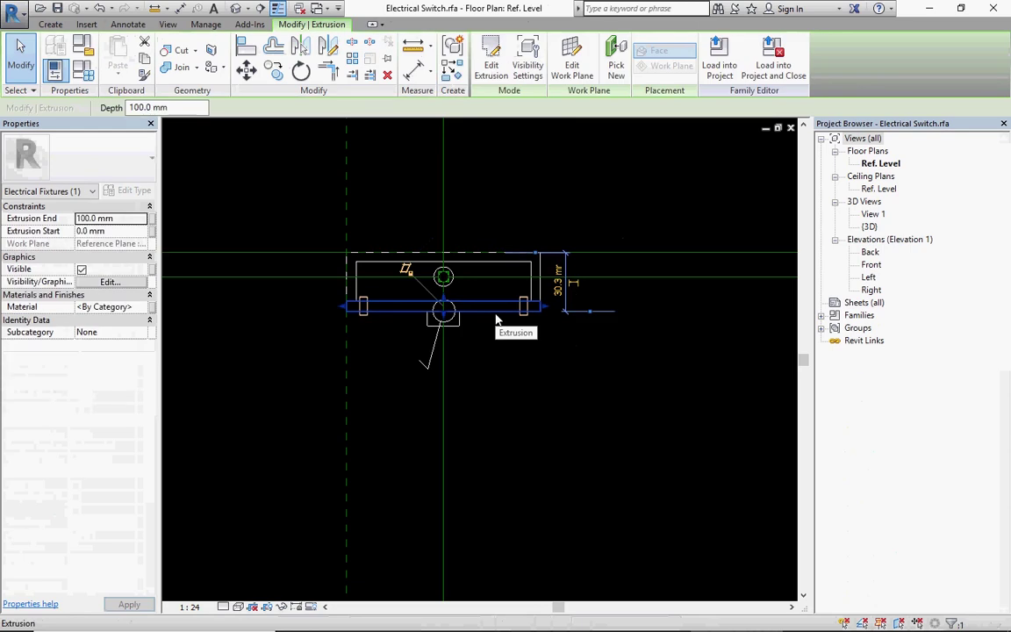
{"action": "left_click", "coordinate": [110, 282]}
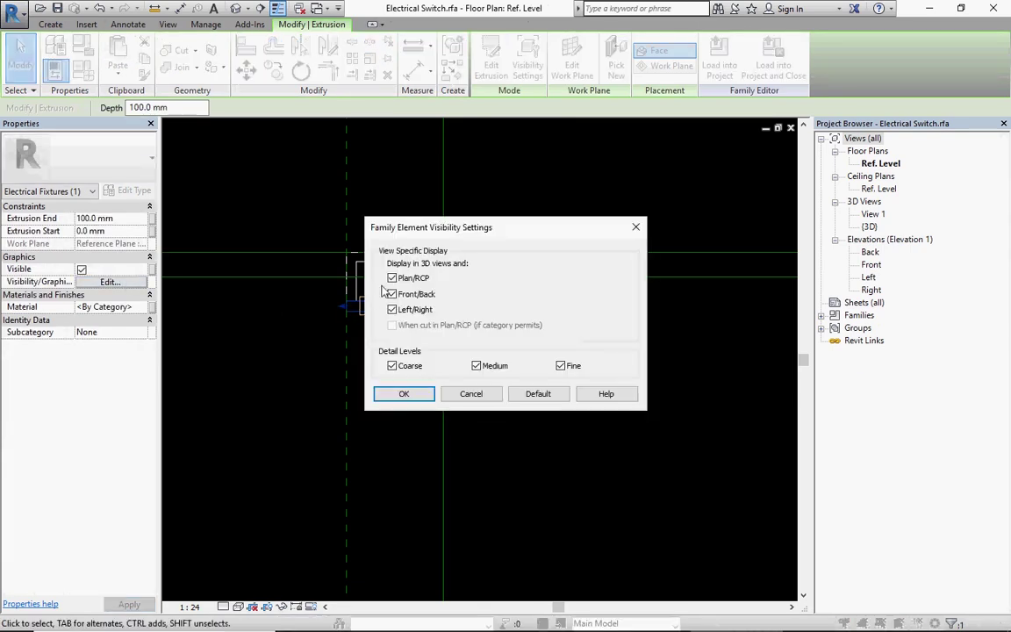
{"action": "left_click", "coordinate": [405, 396]}
Step: Check the void, connector and thin front extrusion, leaving the front extrusion's visibility unchanged
{"action": "left_click", "coordinate": [517, 268]}
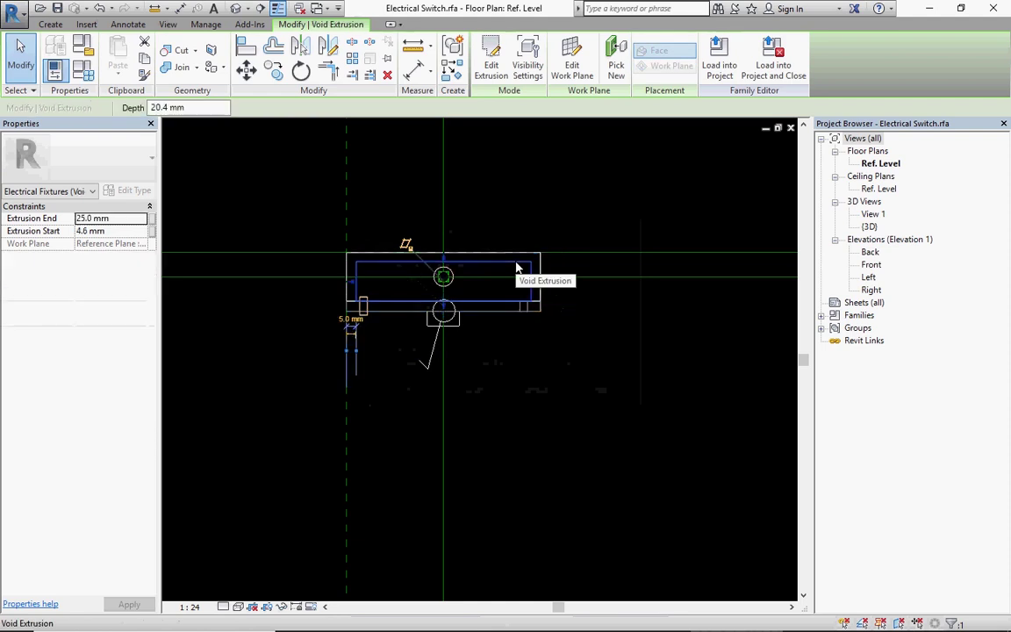
{"action": "key", "text": "Escape"}
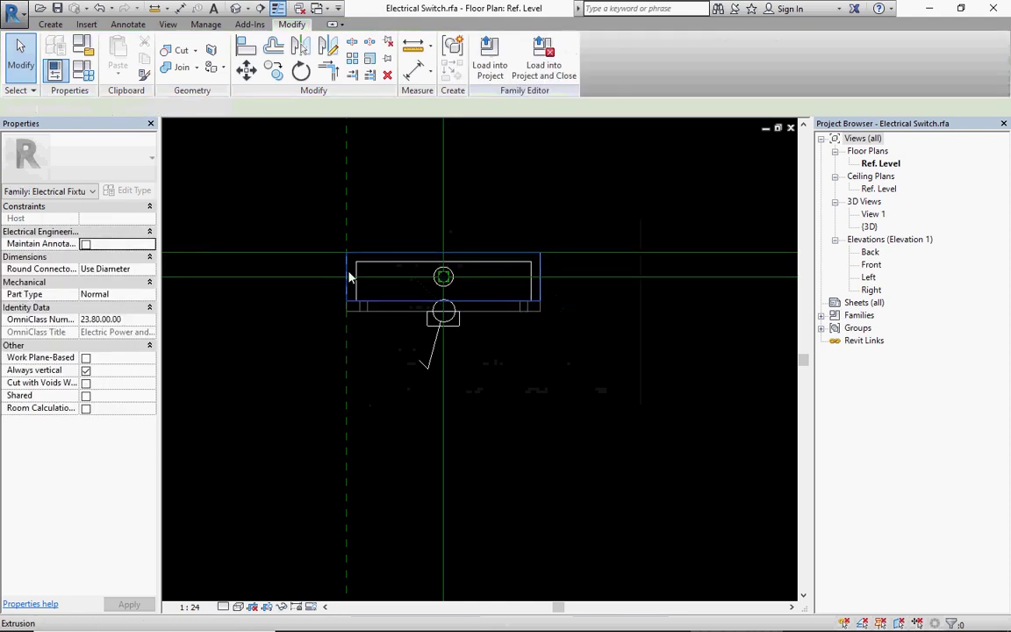
{"action": "left_click", "coordinate": [348, 279]}
{"action": "key", "text": "Escape"}
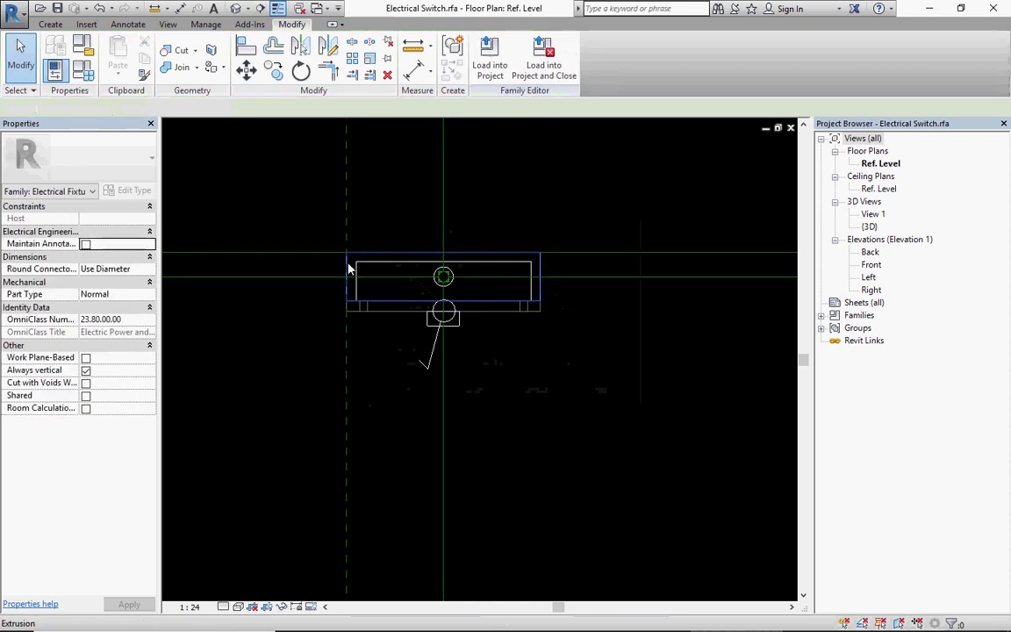
{"action": "scroll", "coordinate": [352, 311], "scroll_direction": "up", "scroll_amount": 2}
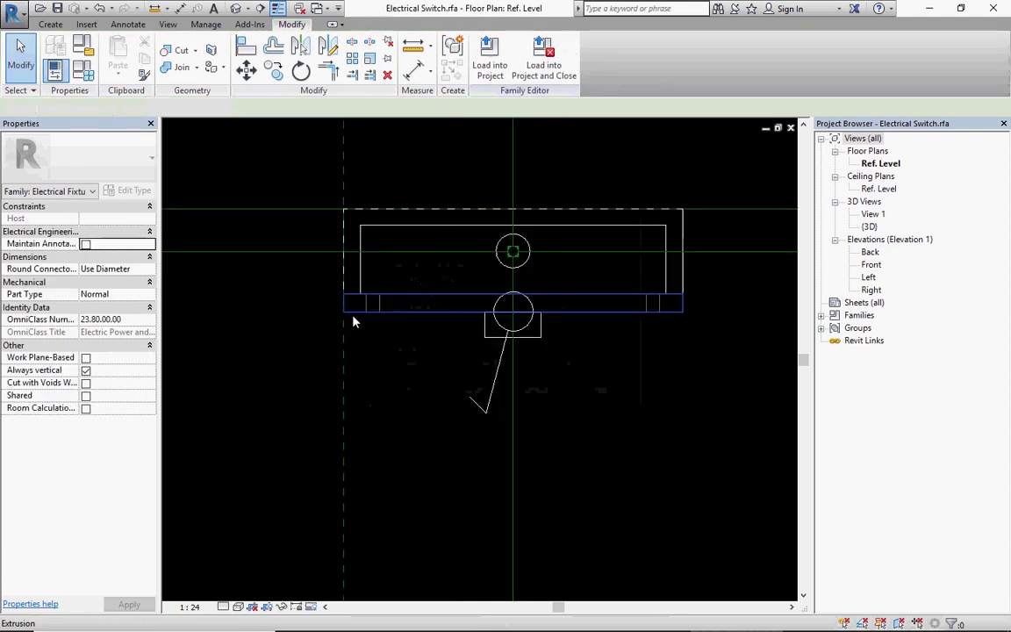
{"action": "left_click", "coordinate": [537, 342]}
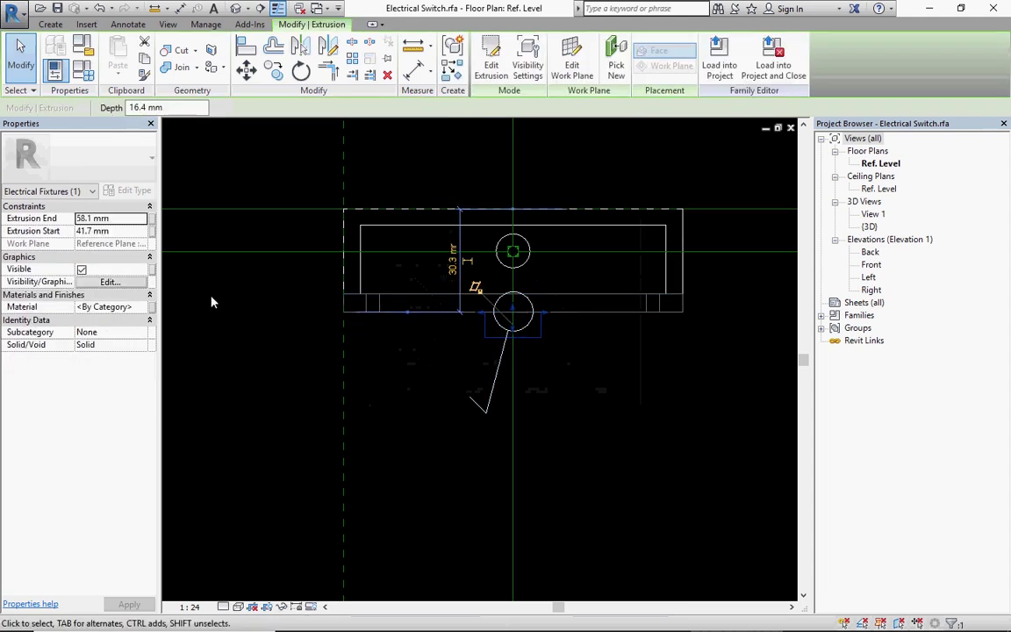
{"action": "left_click", "coordinate": [139, 282]}
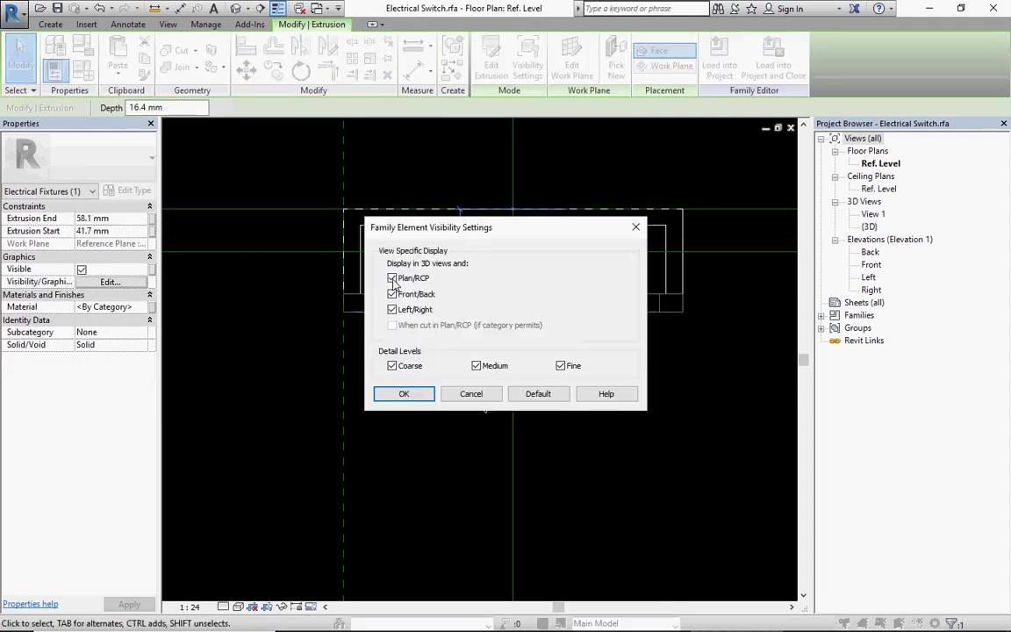
{"action": "left_click", "coordinate": [404, 394]}
Step: Enable Plan/RCP visibility for the larger 100 mm extrusion
{"action": "left_click", "coordinate": [684, 279]}
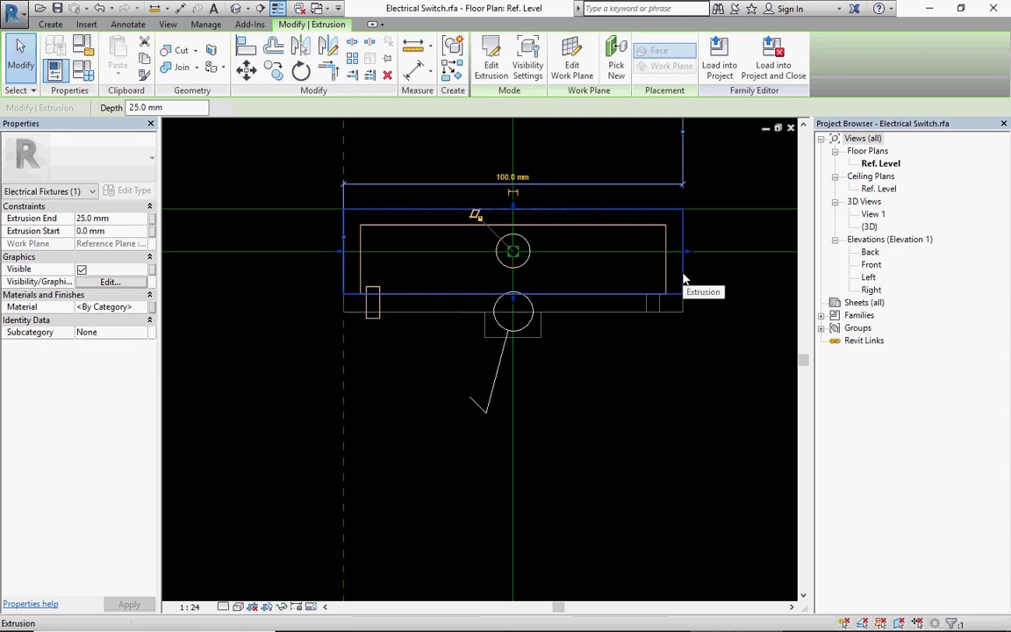
{"action": "left_click", "coordinate": [110, 282]}
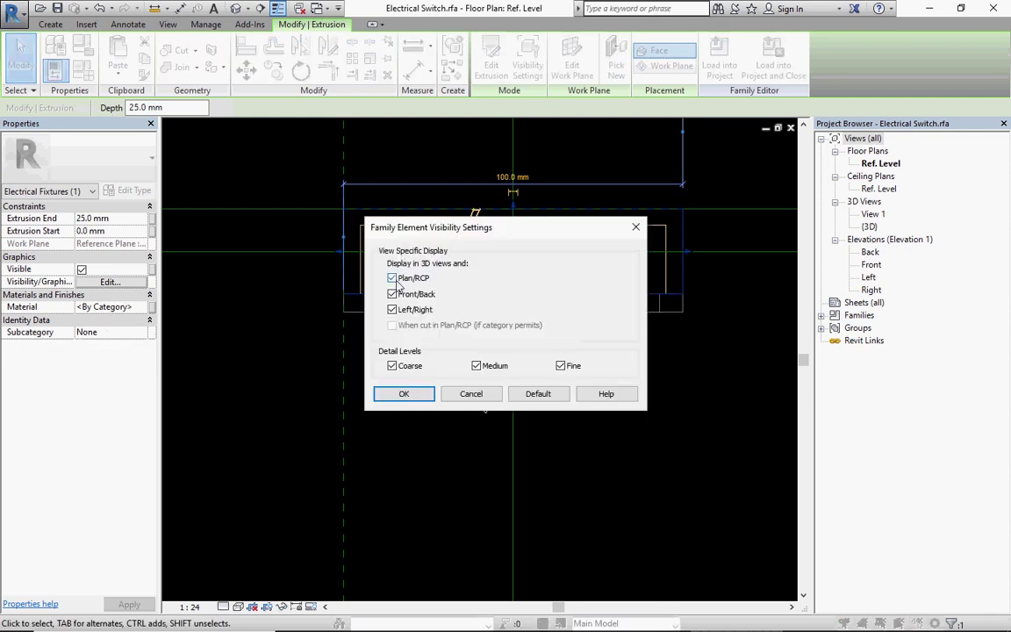
{"action": "left_click", "coordinate": [402, 393]}
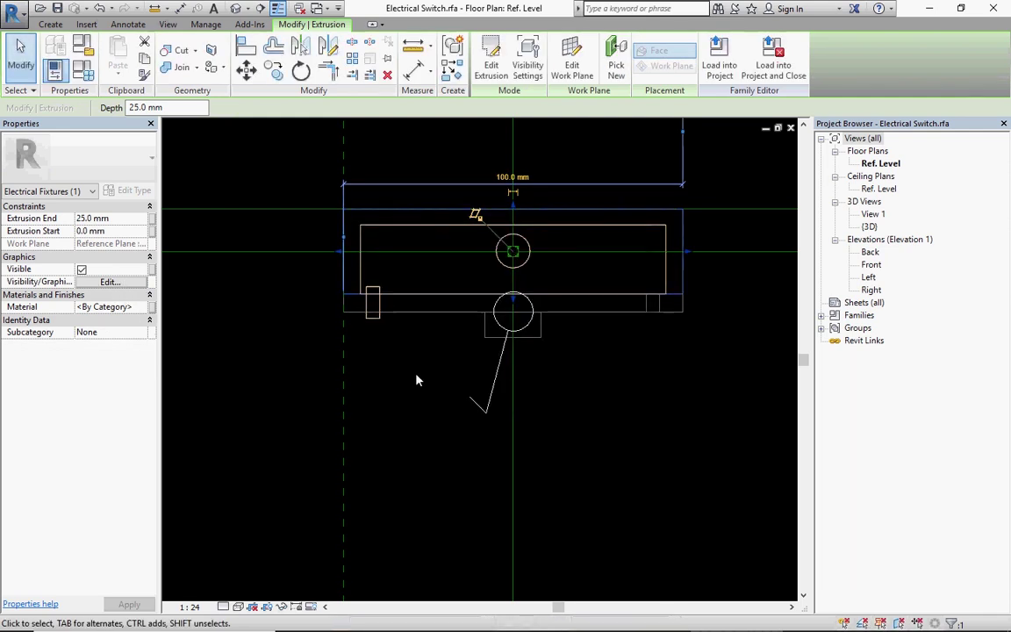
{"action": "left_click", "coordinate": [415, 446]}
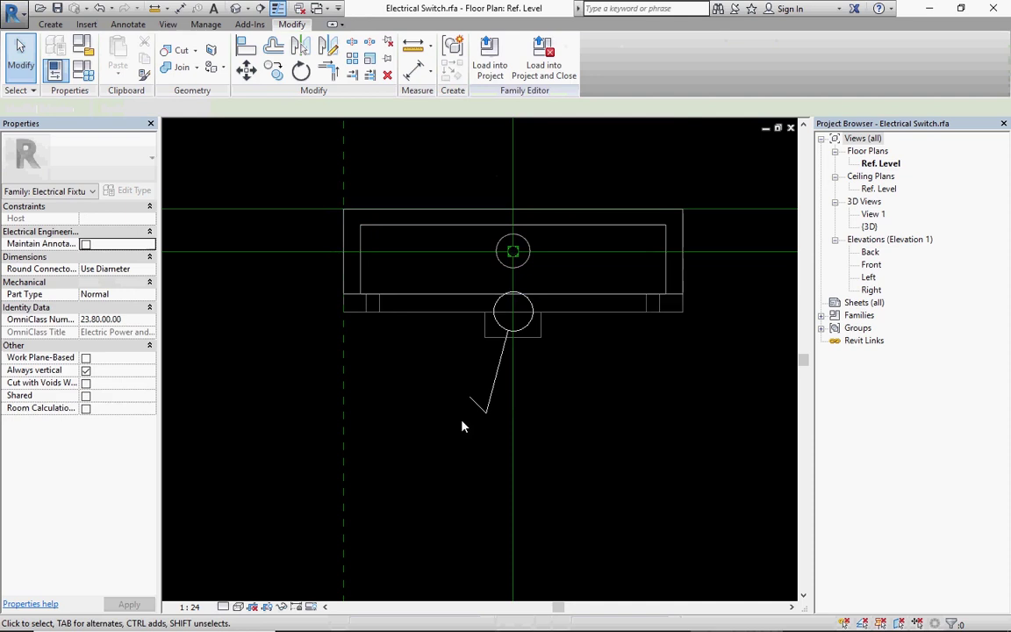
{"action": "scroll", "coordinate": [442, 413], "scroll_direction": "down", "scroll_amount": 3}
{"action": "scroll", "coordinate": [442, 414], "scroll_direction": "down", "scroll_amount": 2}
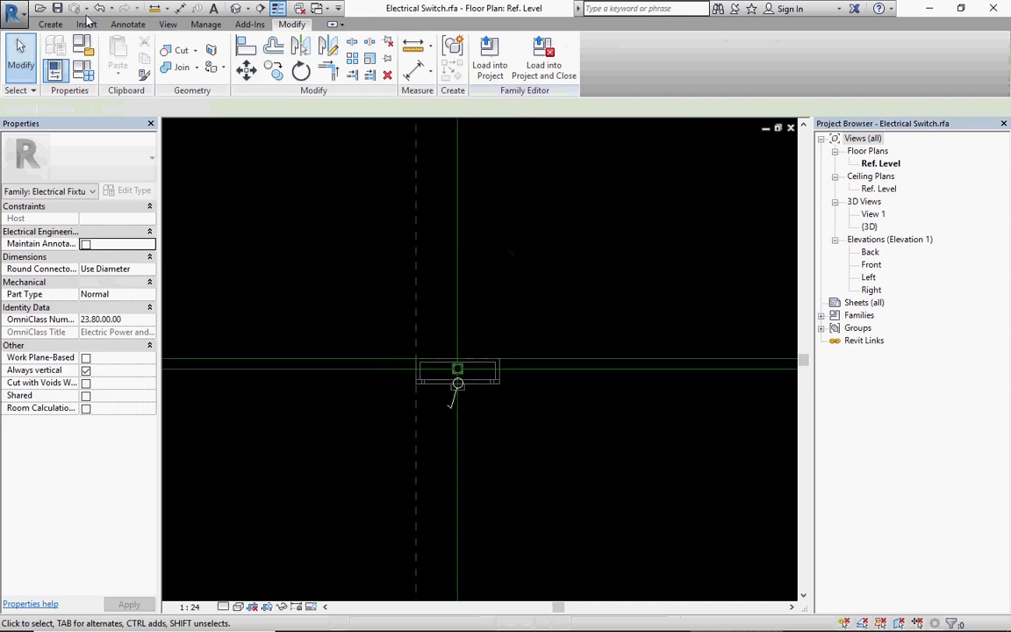
Step: Reload the edited family into villa.rvt, overwriting the family and its parameter values
{"action": "left_click", "coordinate": [490, 70]}
{"action": "left_click", "coordinate": [479, 433]}
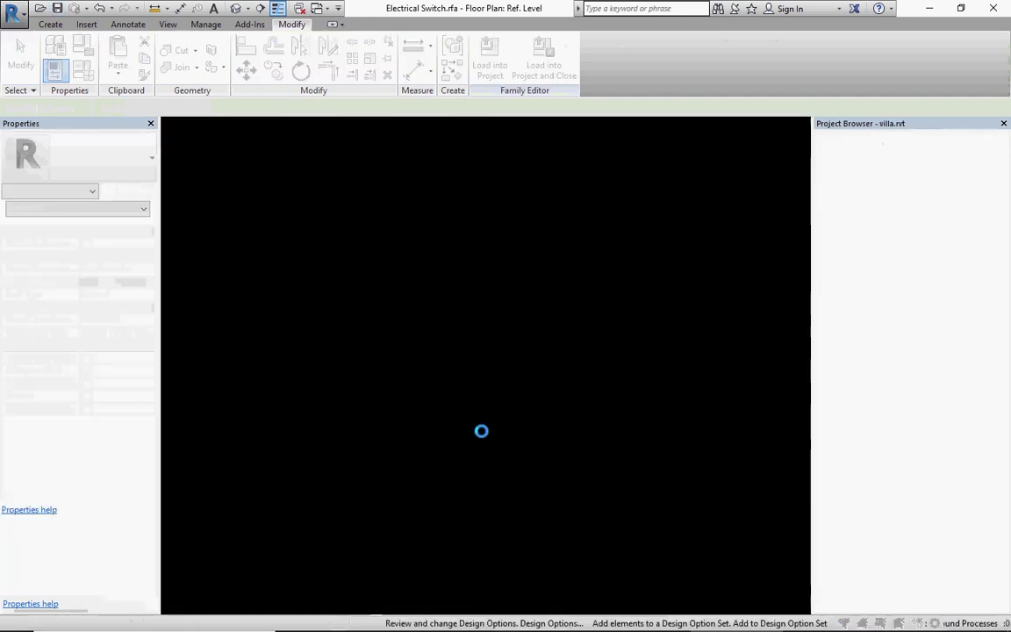
{"action": "left_click", "coordinate": [479, 317]}
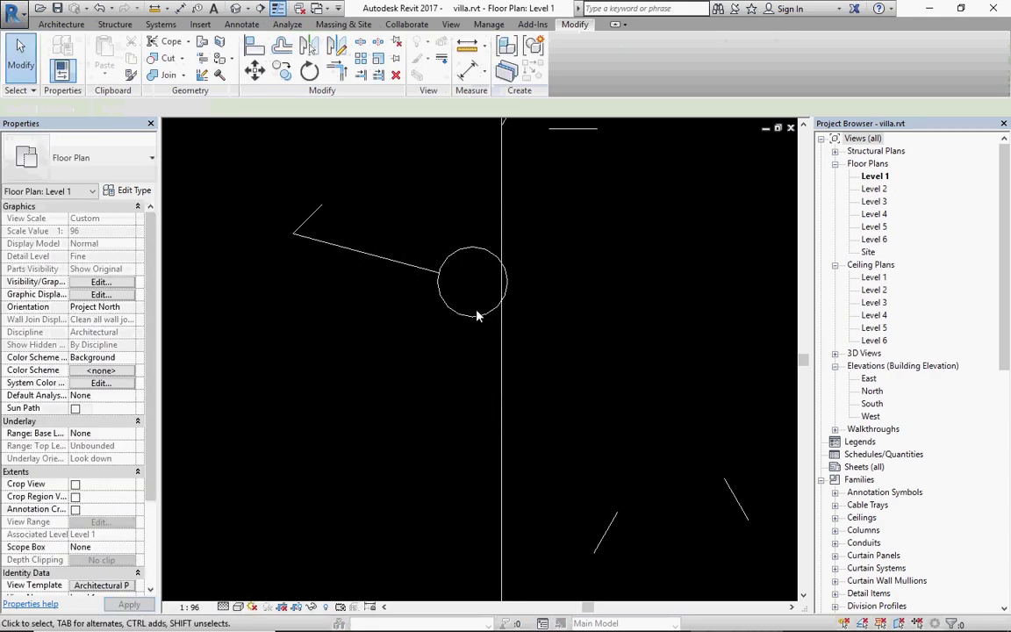
Step: Nudge the placed bedroom-wall switch slightly left and zoom out of Level 1
{"action": "left_click", "coordinate": [476, 320]}
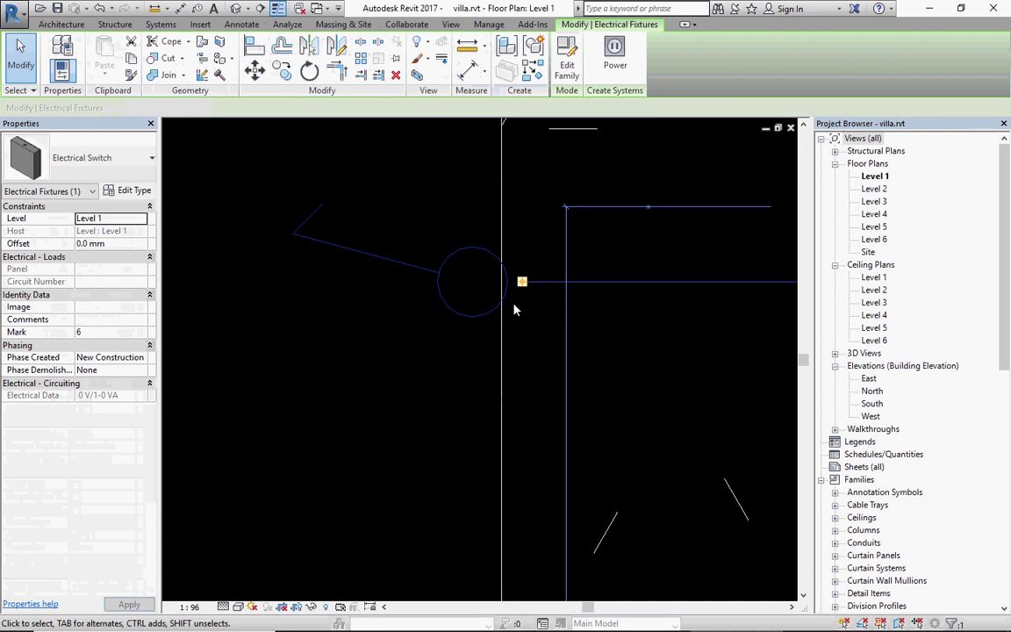
{"action": "key", "text": "Left"}
{"action": "key", "text": "Left"}
{"action": "key", "text": "Left"}
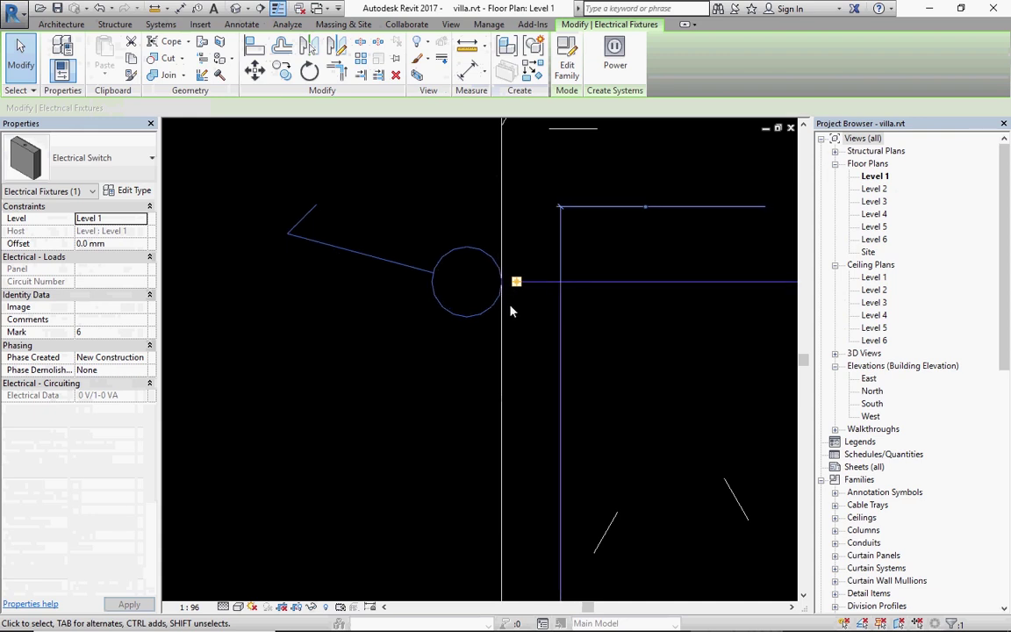
{"action": "key", "text": "Delete"}
{"action": "scroll", "coordinate": [466, 344], "scroll_direction": "down", "scroll_amount": 1}
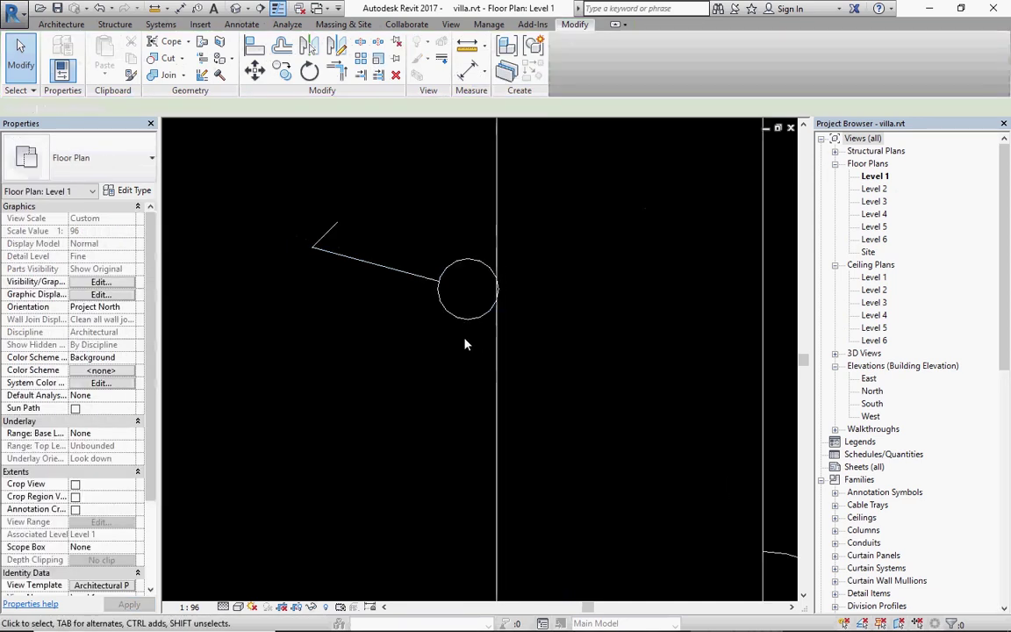
{"action": "scroll", "coordinate": [466, 344], "scroll_direction": "down", "scroll_amount": 3}
{"action": "scroll", "coordinate": [451, 333], "scroll_direction": "down", "scroll_amount": 2}
{"action": "scroll", "coordinate": [447, 336], "scroll_direction": "down", "scroll_amount": 1}
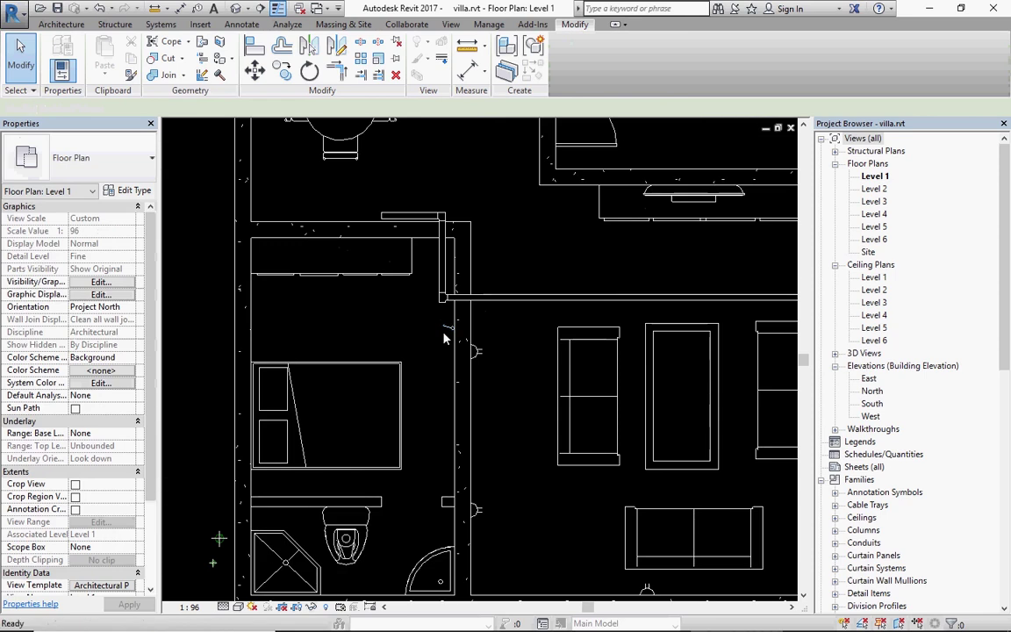
Step: Place an electrical switch on the kitchen wall near the corner
{"action": "key", "text": "Return"}
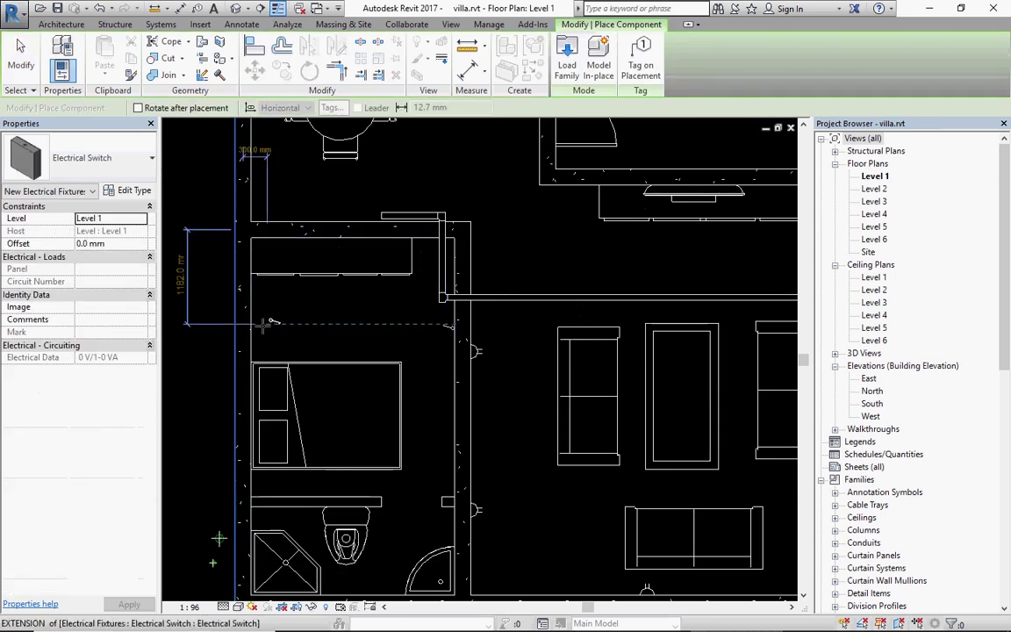
{"action": "scroll", "coordinate": [265, 325], "scroll_direction": "up", "scroll_amount": 2}
{"action": "scroll", "coordinate": [255, 332], "scroll_direction": "up", "scroll_amount": 1}
{"action": "scroll", "coordinate": [246, 339], "scroll_direction": "up", "scroll_amount": 1}
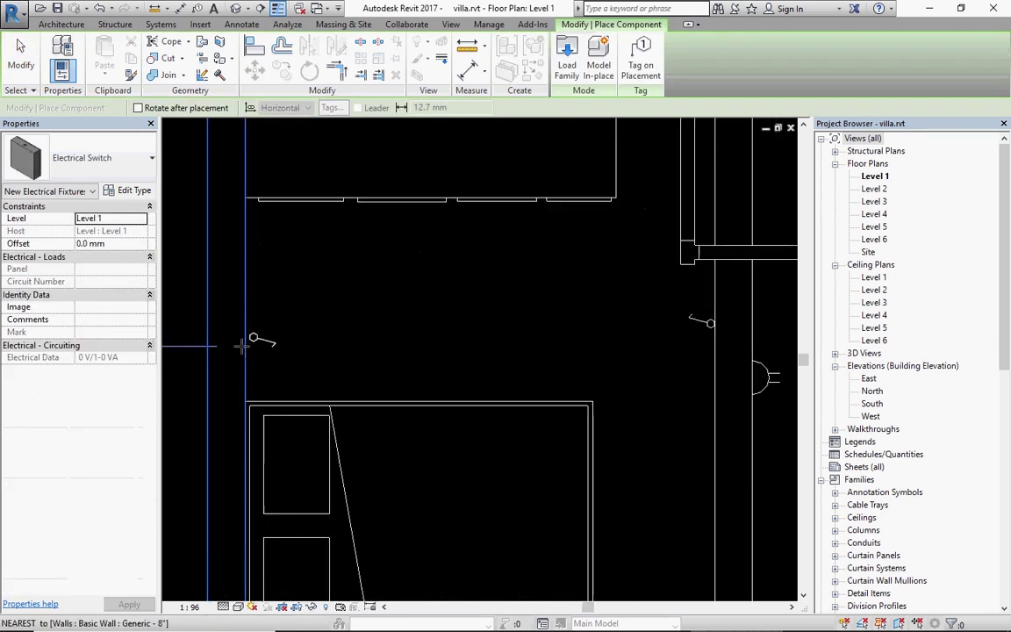
{"action": "scroll", "coordinate": [244, 343], "scroll_direction": "up", "scroll_amount": 1}
{"action": "scroll", "coordinate": [237, 372], "scroll_direction": "up", "scroll_amount": 1}
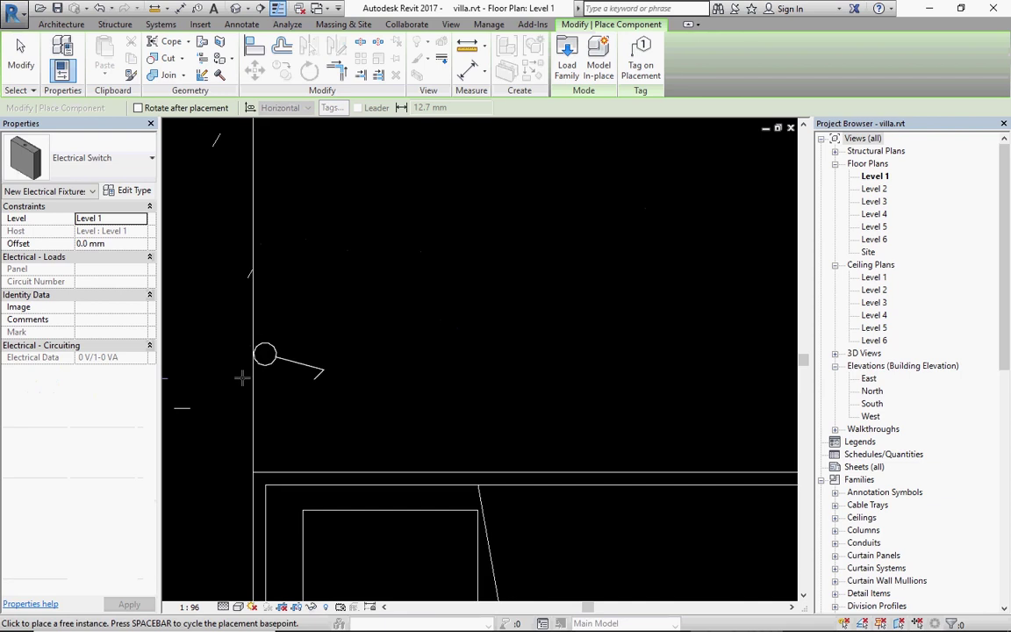
{"action": "scroll", "coordinate": [243, 368], "scroll_direction": "down", "scroll_amount": 1}
{"action": "scroll", "coordinate": [246, 346], "scroll_direction": "down", "scroll_amount": 1}
{"action": "scroll", "coordinate": [255, 333], "scroll_direction": "down", "scroll_amount": 1}
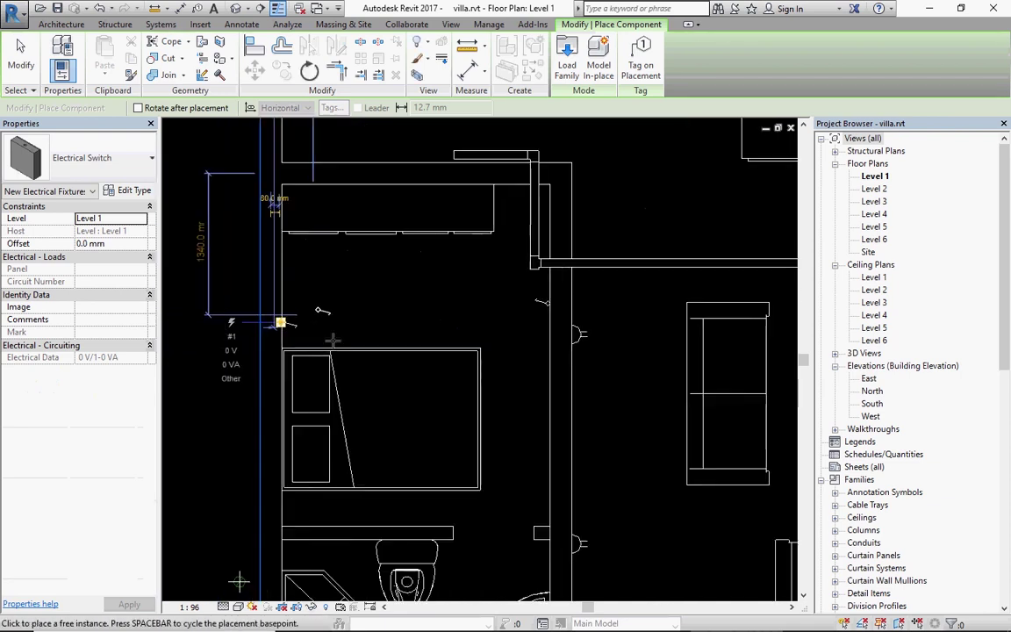
{"action": "scroll", "coordinate": [501, 256], "scroll_direction": "up", "scroll_amount": 2}
{"action": "scroll", "coordinate": [470, 247], "scroll_direction": "up", "scroll_amount": 1}
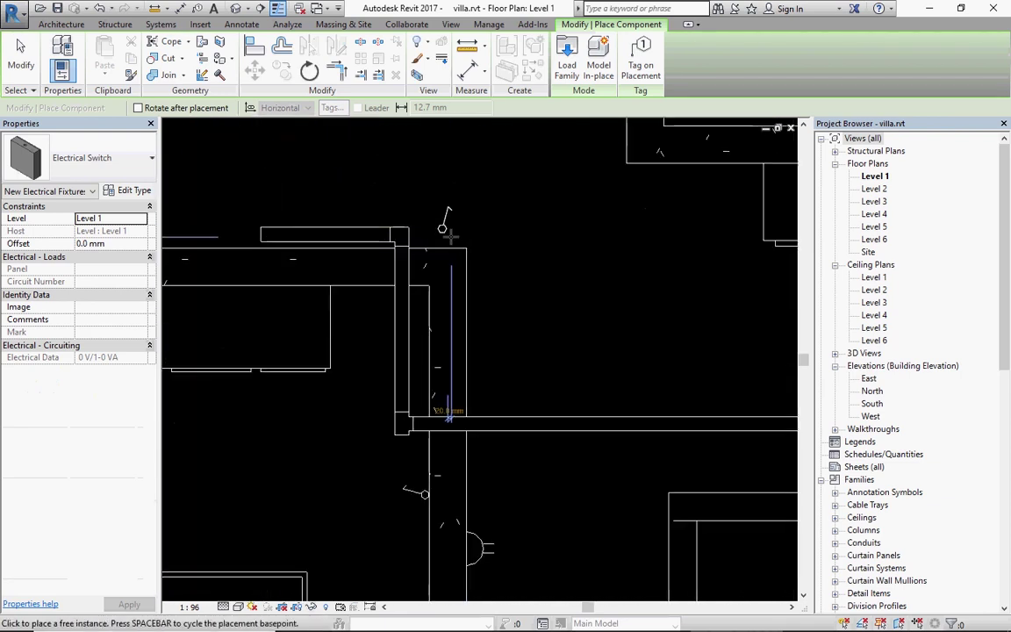
{"action": "scroll", "coordinate": [455, 241], "scroll_direction": "up", "scroll_amount": 1}
{"action": "scroll", "coordinate": [461, 250], "scroll_direction": "up", "scroll_amount": 1}
{"action": "scroll", "coordinate": [465, 263], "scroll_direction": "up", "scroll_amount": 1}
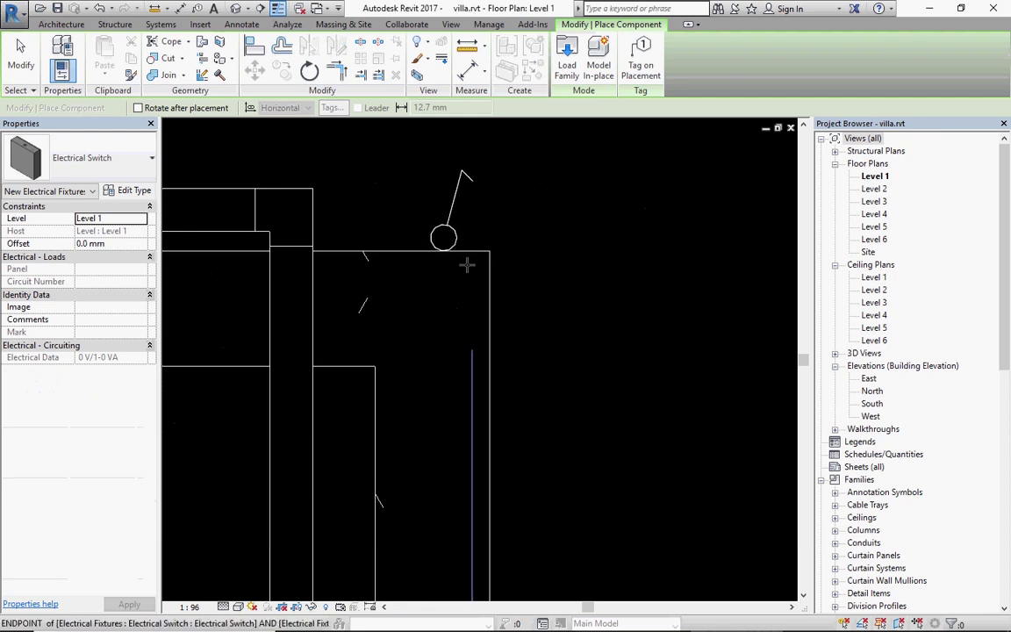
{"action": "left_click", "coordinate": [468, 265]}
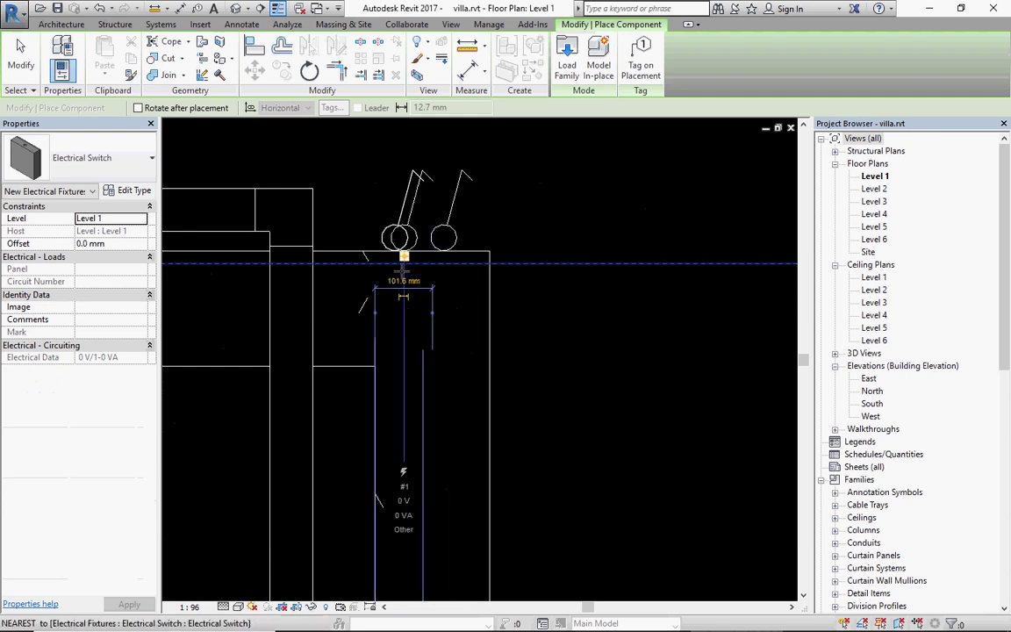
Step: Survey the kitchen and dining walls, then finish switch placement
{"action": "scroll", "coordinate": [395, 343], "scroll_direction": "down", "scroll_amount": 1}
{"action": "scroll", "coordinate": [395, 343], "scroll_direction": "down", "scroll_amount": 1}
{"action": "scroll", "coordinate": [396, 333], "scroll_direction": "down", "scroll_amount": 2}
{"action": "scroll", "coordinate": [404, 413], "scroll_direction": "up", "scroll_amount": 1}
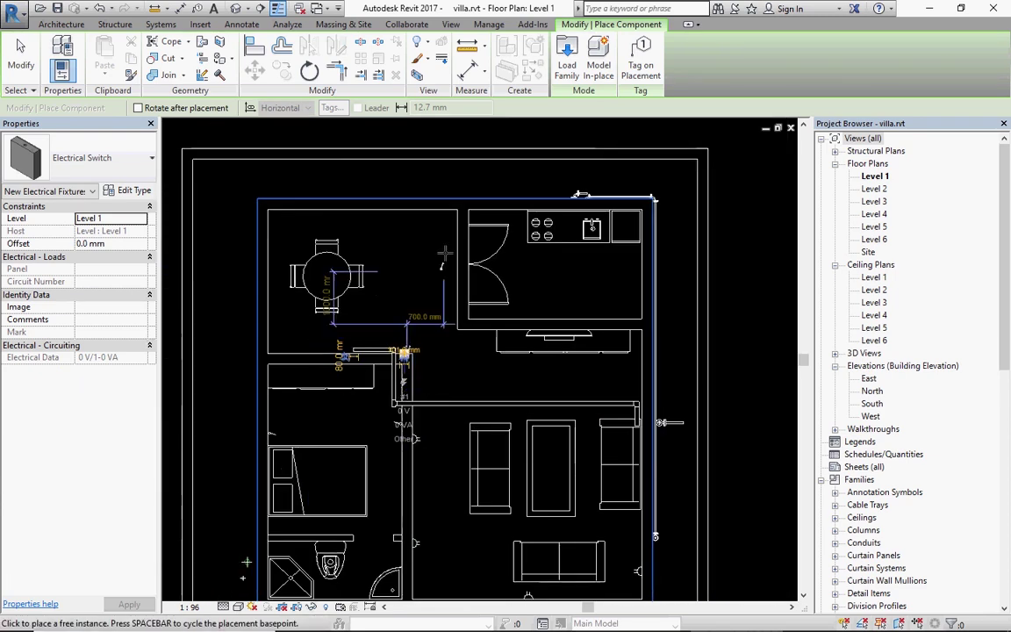
{"action": "scroll", "coordinate": [429, 263], "scroll_direction": "up", "scroll_amount": 2}
{"action": "scroll", "coordinate": [443, 211], "scroll_direction": "up", "scroll_amount": 1}
{"action": "scroll", "coordinate": [447, 211], "scroll_direction": "up", "scroll_amount": 1}
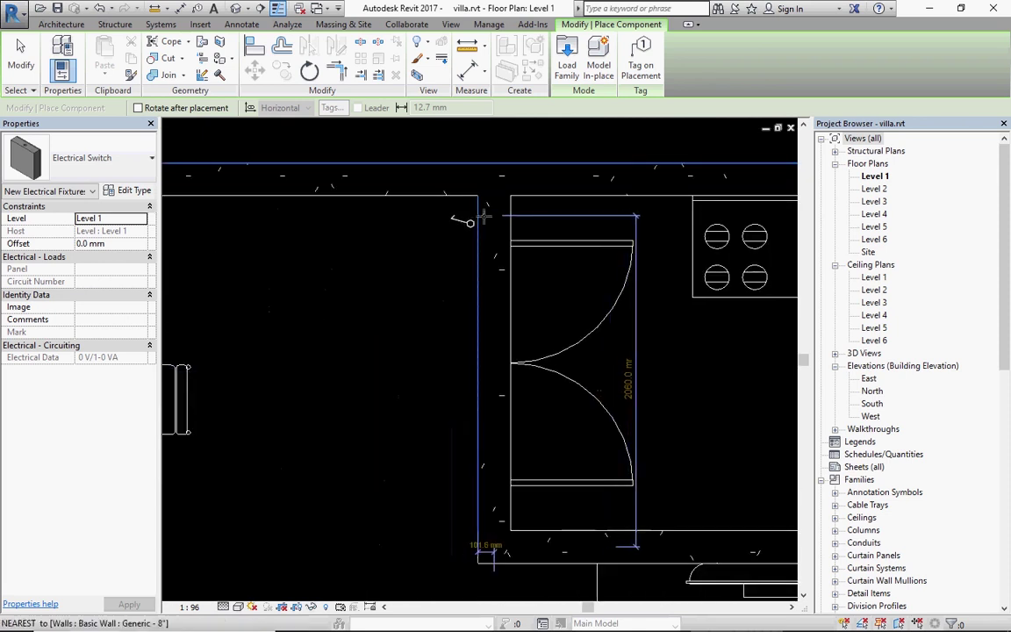
{"action": "scroll", "coordinate": [462, 218], "scroll_direction": "up", "scroll_amount": 1}
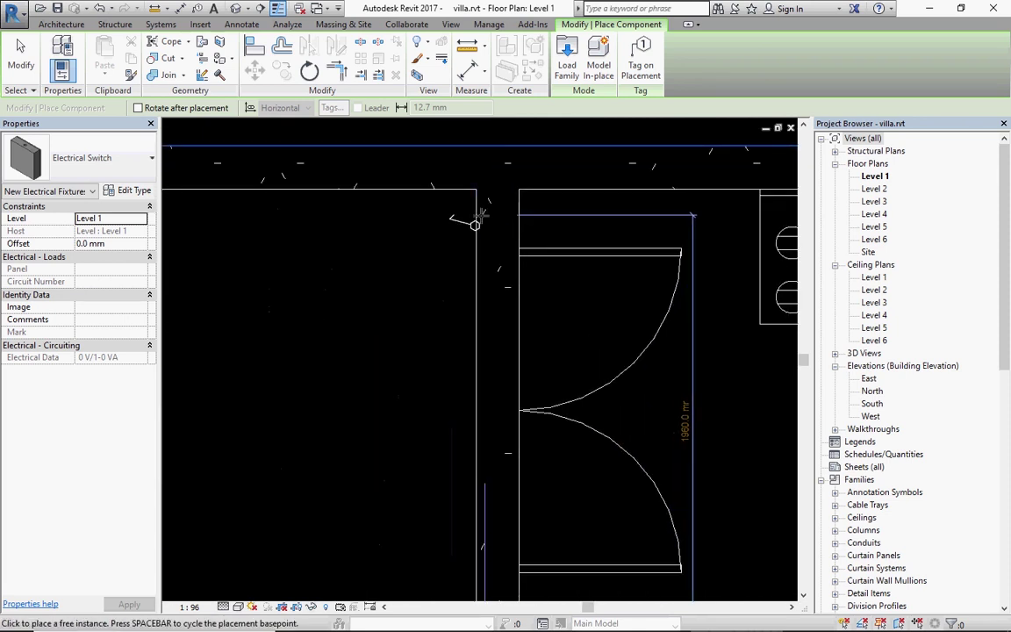
{"action": "scroll", "coordinate": [478, 215], "scroll_direction": "down", "scroll_amount": 1}
{"action": "scroll", "coordinate": [470, 236], "scroll_direction": "down", "scroll_amount": 1}
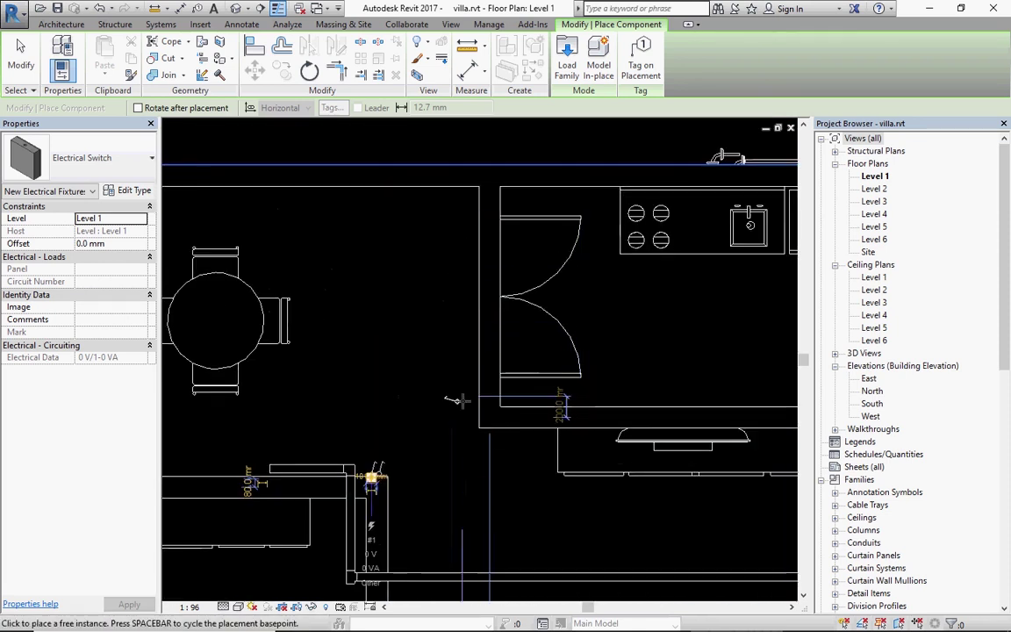
{"action": "scroll", "coordinate": [462, 405], "scroll_direction": "up", "scroll_amount": 1}
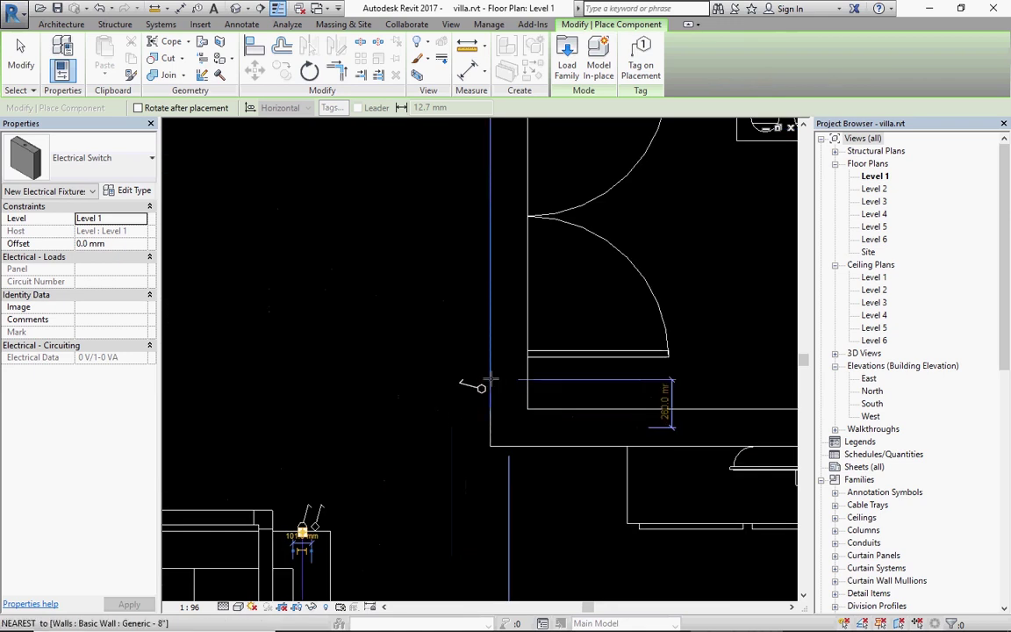
{"action": "scroll", "coordinate": [490, 374], "scroll_direction": "up", "scroll_amount": 1}
{"action": "scroll", "coordinate": [494, 373], "scroll_direction": "up", "scroll_amount": 1}
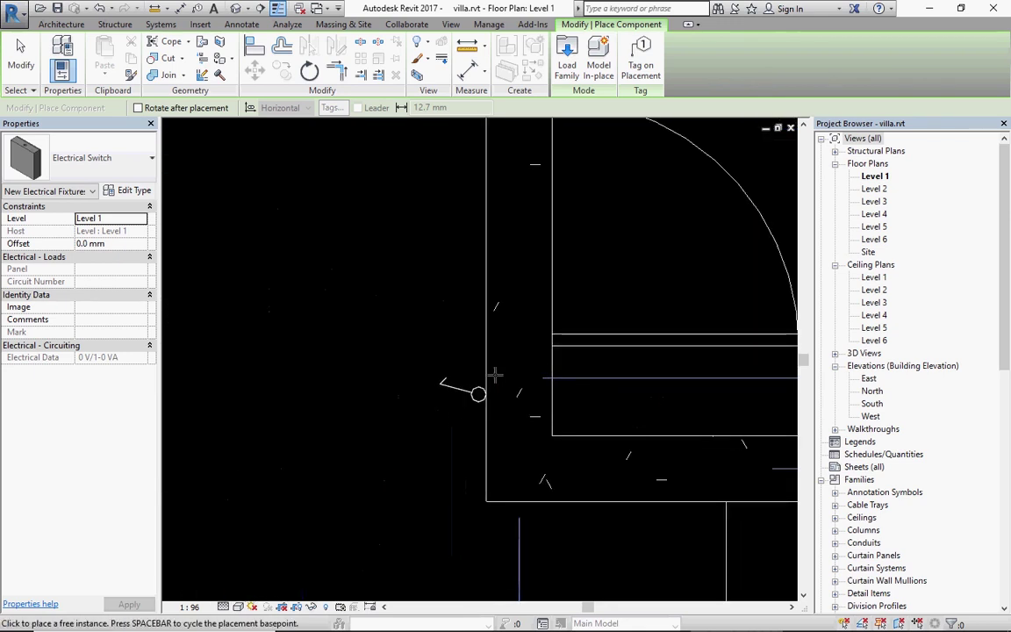
{"action": "scroll", "coordinate": [485, 393], "scroll_direction": "down", "scroll_amount": 1}
{"action": "scroll", "coordinate": [430, 373], "scroll_direction": "down", "scroll_amount": 2}
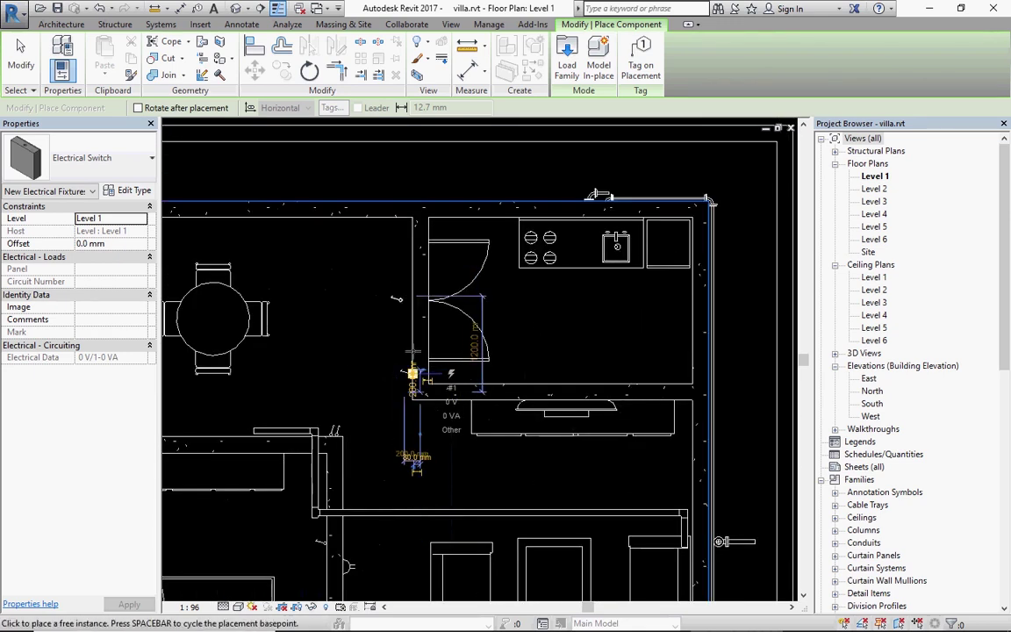
{"action": "scroll", "coordinate": [413, 360], "scroll_direction": "up", "scroll_amount": 1}
{"action": "scroll", "coordinate": [416, 386], "scroll_direction": "up", "scroll_amount": 1}
{"action": "scroll", "coordinate": [415, 386], "scroll_direction": "up", "scroll_amount": 1}
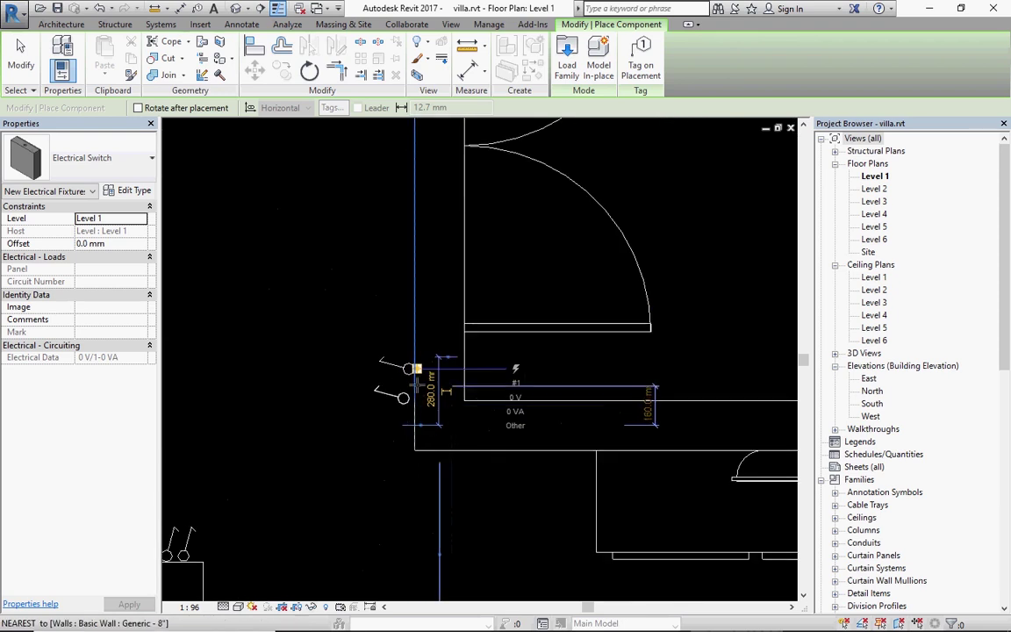
{"action": "scroll", "coordinate": [416, 382], "scroll_direction": "up", "scroll_amount": 1}
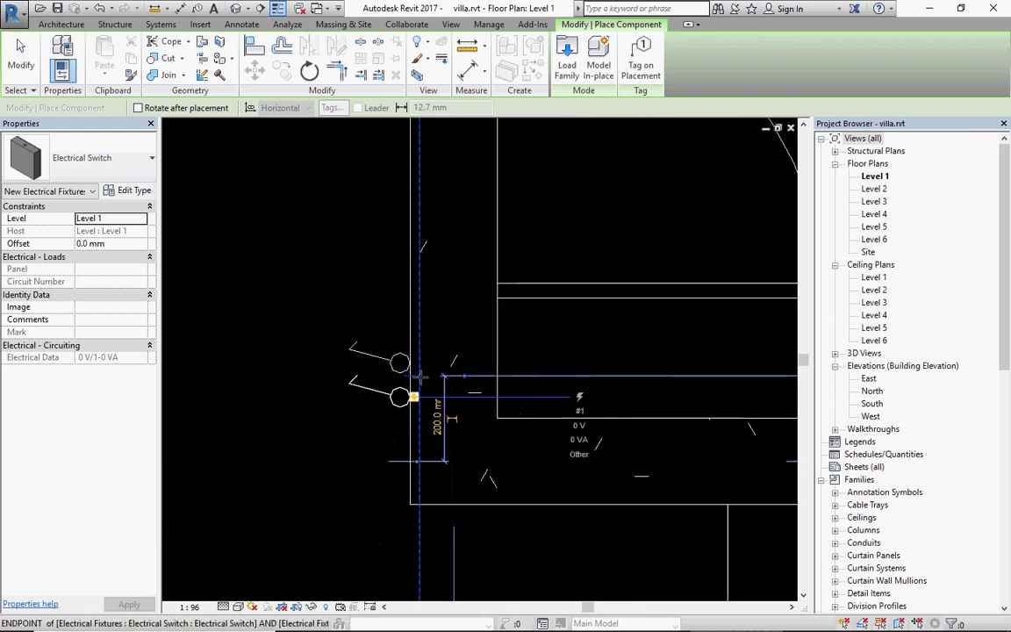
{"action": "scroll", "coordinate": [434, 351], "scroll_direction": "down", "scroll_amount": 1}
{"action": "scroll", "coordinate": [439, 315], "scroll_direction": "down", "scroll_amount": 1}
{"action": "key", "text": "Escape"}
{"action": "scroll", "coordinate": [475, 312], "scroll_direction": "down", "scroll_amount": 2}
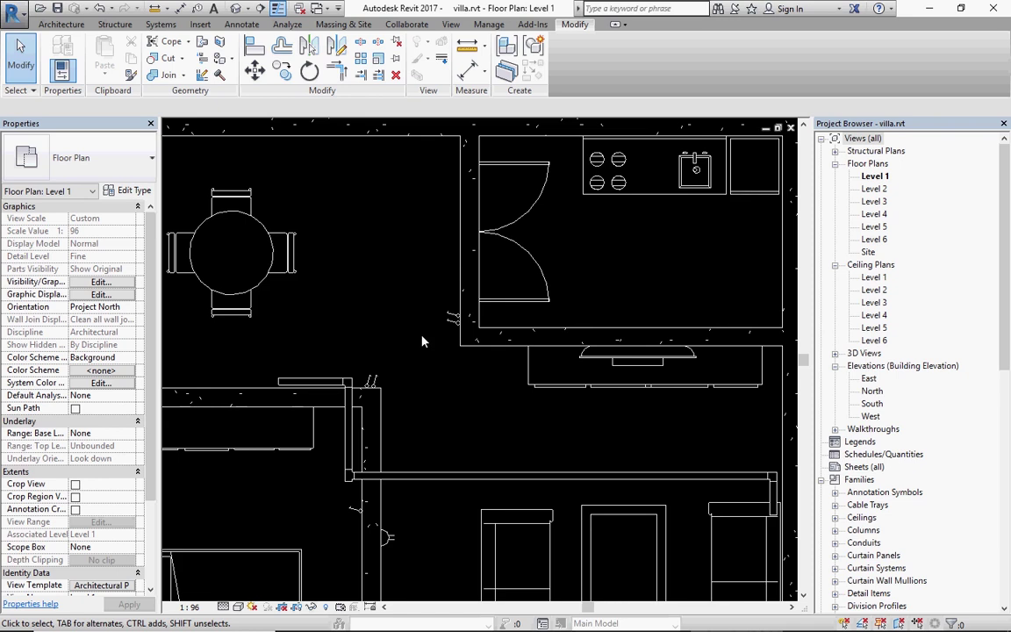
Step: Draw Section 1 beside the dining wall and open it with Go to View
{"action": "scroll", "coordinate": [442, 285], "scroll_direction": "down", "scroll_amount": 1}
{"action": "scroll", "coordinate": [443, 281], "scroll_direction": "up", "scroll_amount": 1}
{"action": "scroll", "coordinate": [439, 279], "scroll_direction": "up", "scroll_amount": 1}
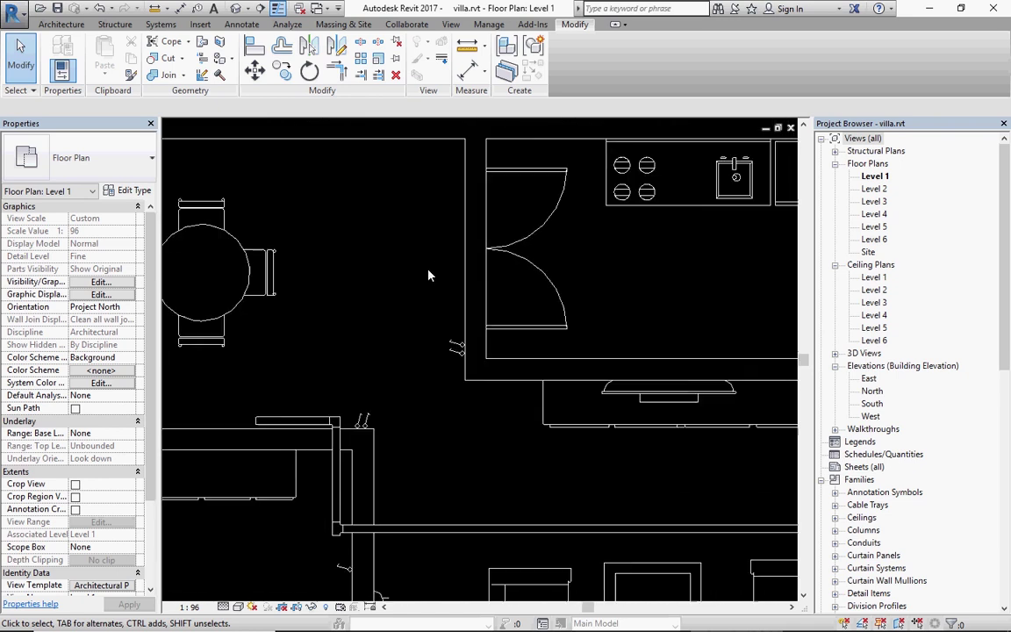
{"action": "left_click", "coordinate": [260, 9]}
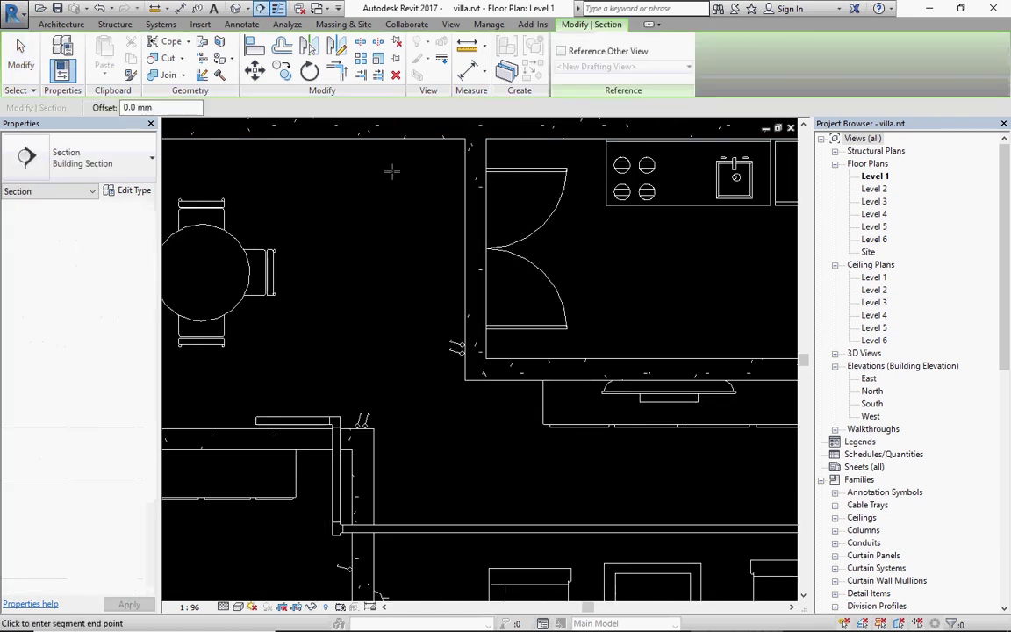
{"action": "left_click", "coordinate": [391, 430]}
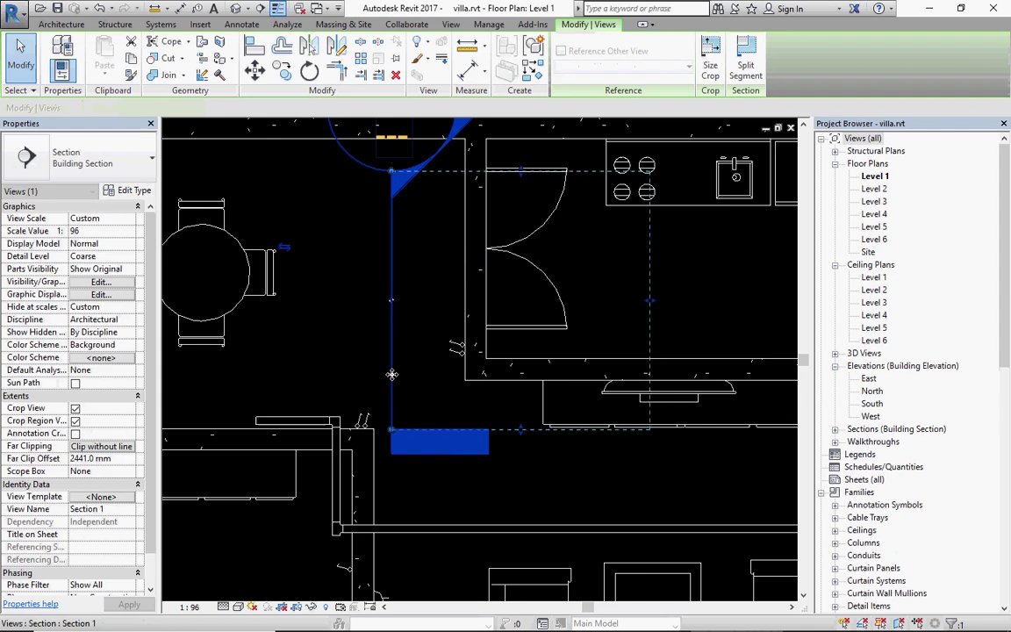
{"action": "right_click", "coordinate": [352, 339]}
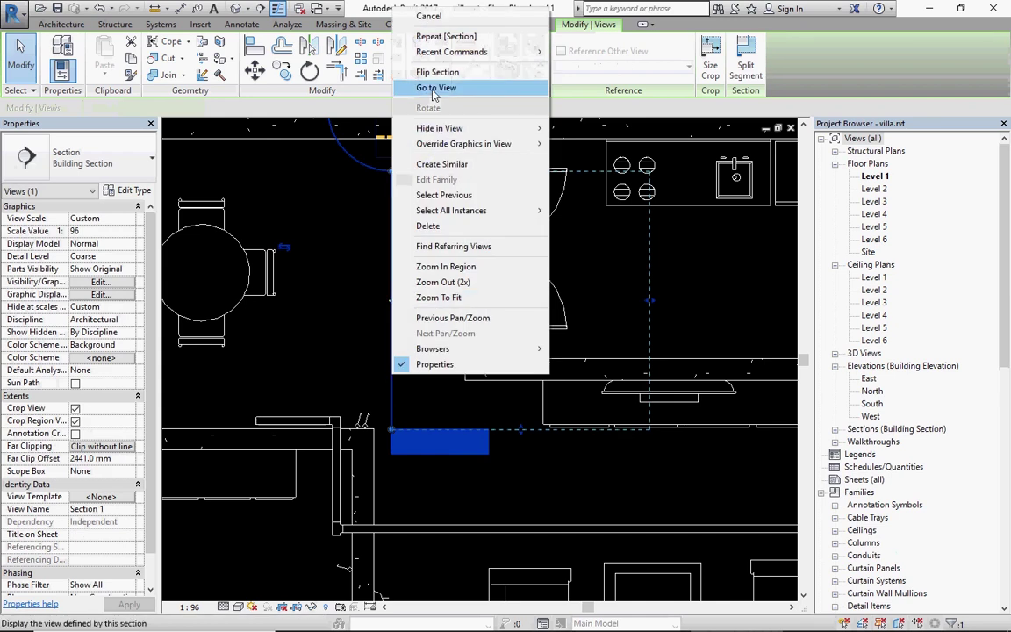
{"action": "left_click", "coordinate": [379, 85]}
{"action": "scroll", "coordinate": [491, 507], "scroll_direction": "up", "scroll_amount": 2}
{"action": "scroll", "coordinate": [491, 507], "scroll_direction": "up", "scroll_amount": 1}
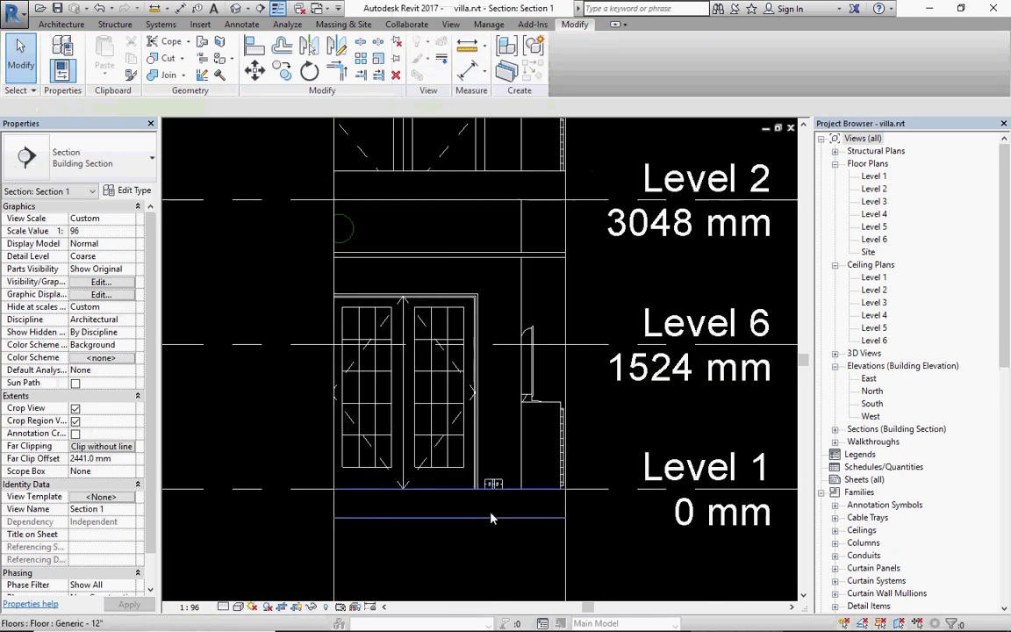
{"action": "scroll", "coordinate": [494, 506], "scroll_direction": "up", "scroll_amount": 2}
Step: Nudge one switch in Section 1 two steps to the right
{"action": "scroll", "coordinate": [514, 456], "scroll_direction": "up", "scroll_amount": 3}
{"action": "left_click", "coordinate": [513, 448]}
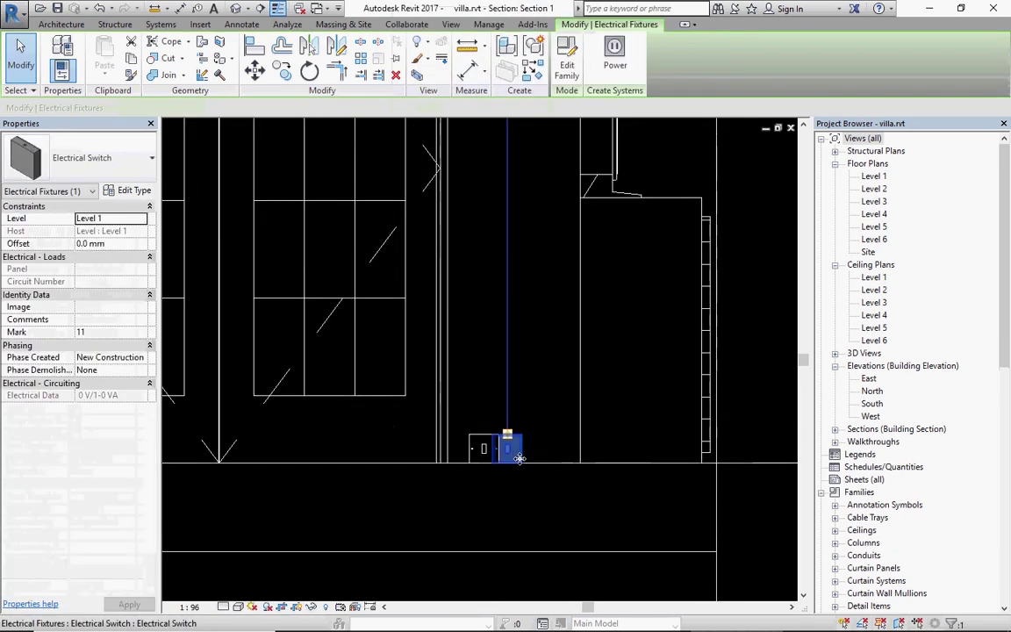
{"action": "scroll", "coordinate": [520, 456], "scroll_direction": "up", "scroll_amount": 1}
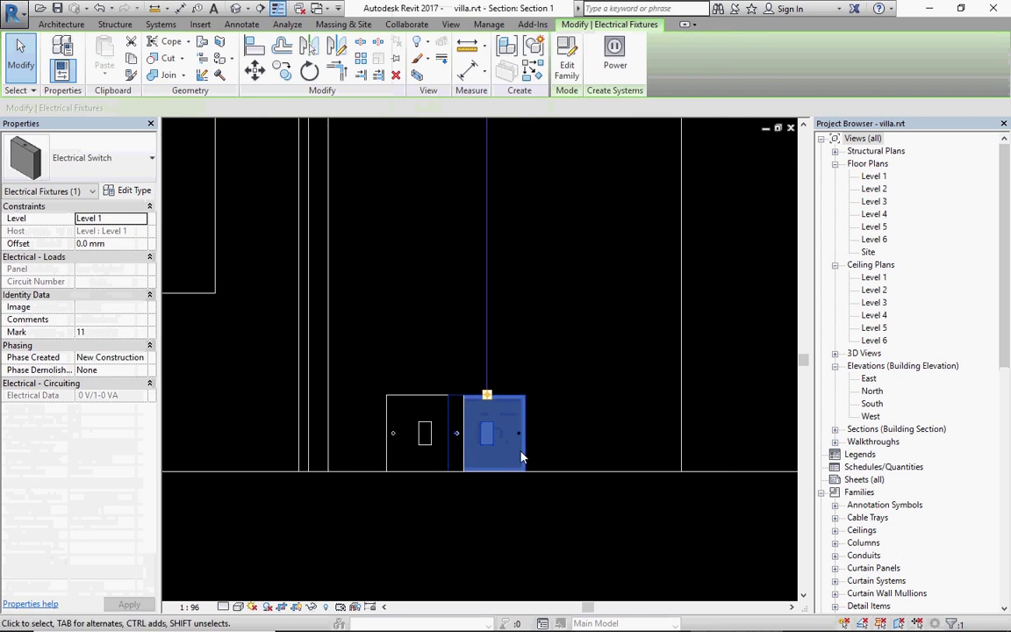
{"action": "key", "text": "Right"}
{"action": "key", "text": "Right"}
{"action": "key", "text": "Right"}
{"action": "key", "text": "Right"}
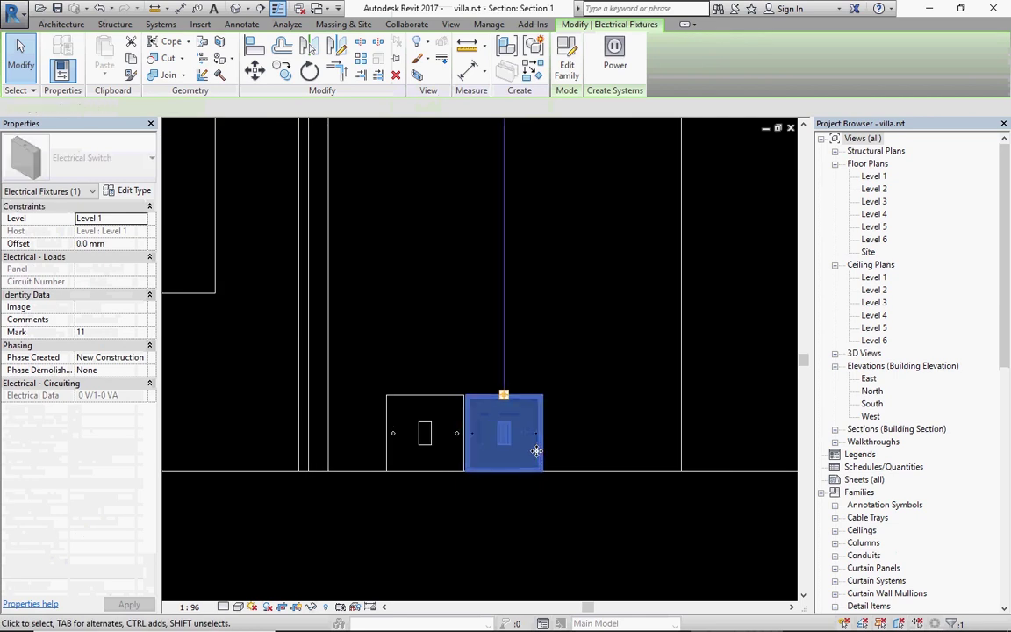
{"action": "key", "text": "Right"}
{"action": "key", "text": "Right"}
{"action": "key", "text": "Right"}
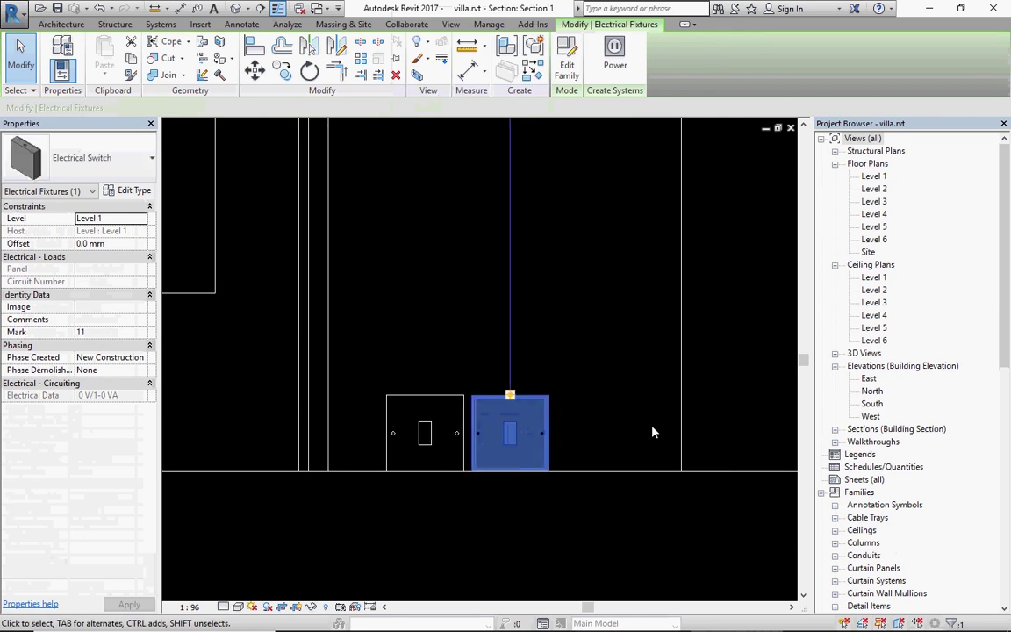
{"action": "left_click", "coordinate": [586, 383]}
{"action": "scroll", "coordinate": [557, 438], "scroll_direction": "down", "scroll_amount": 3}
{"action": "scroll", "coordinate": [555, 441], "scroll_direction": "down", "scroll_amount": 2}
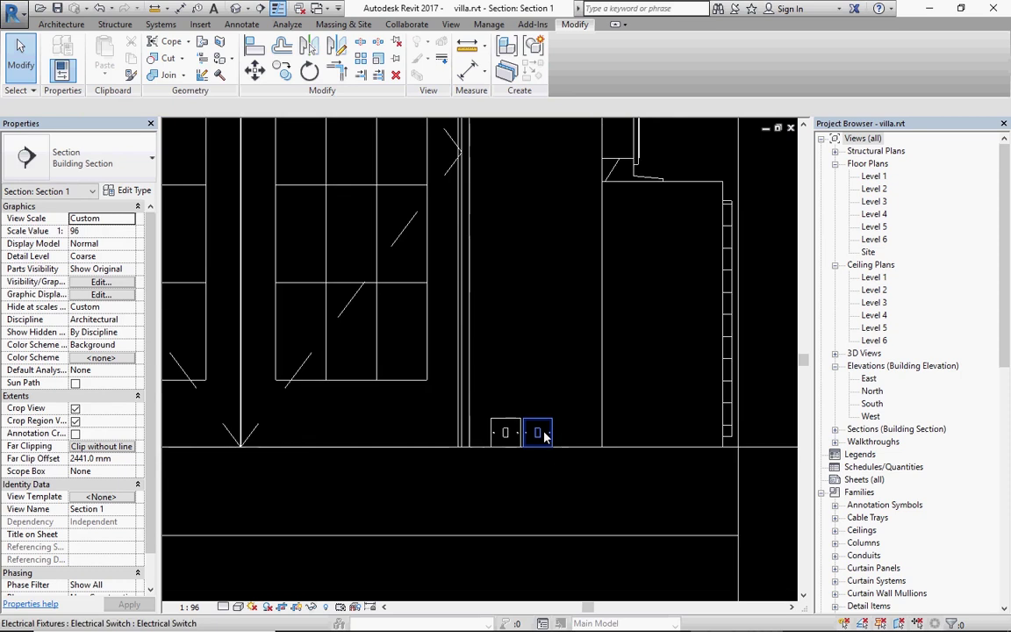
Step: Set both switches' Offset to 1100 mm above Level 1
{"action": "left_click", "coordinate": [540, 433]}
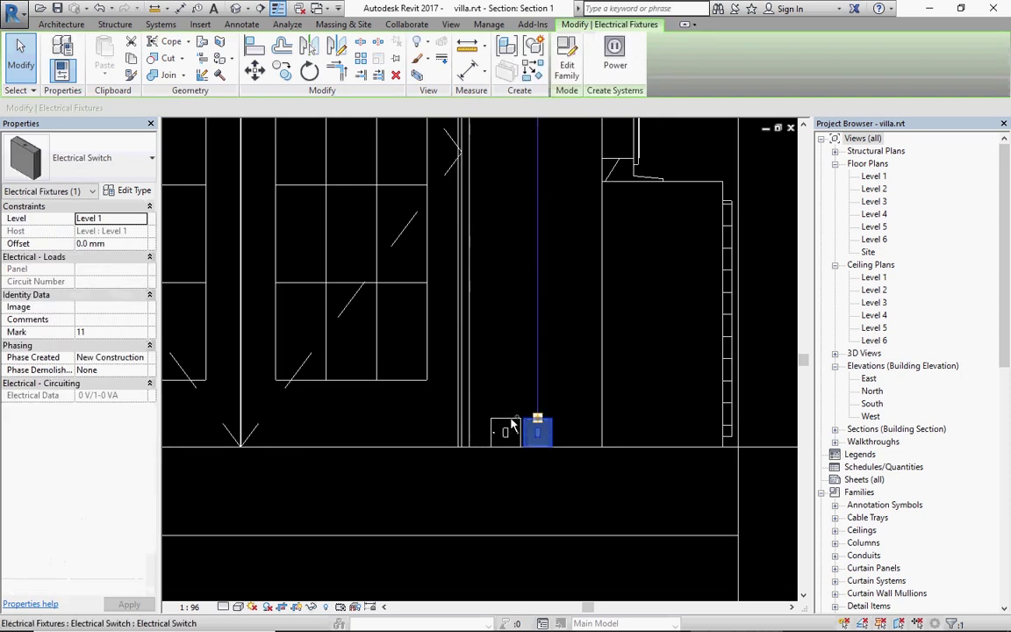
{"action": "left_click", "coordinate": [505, 432]}
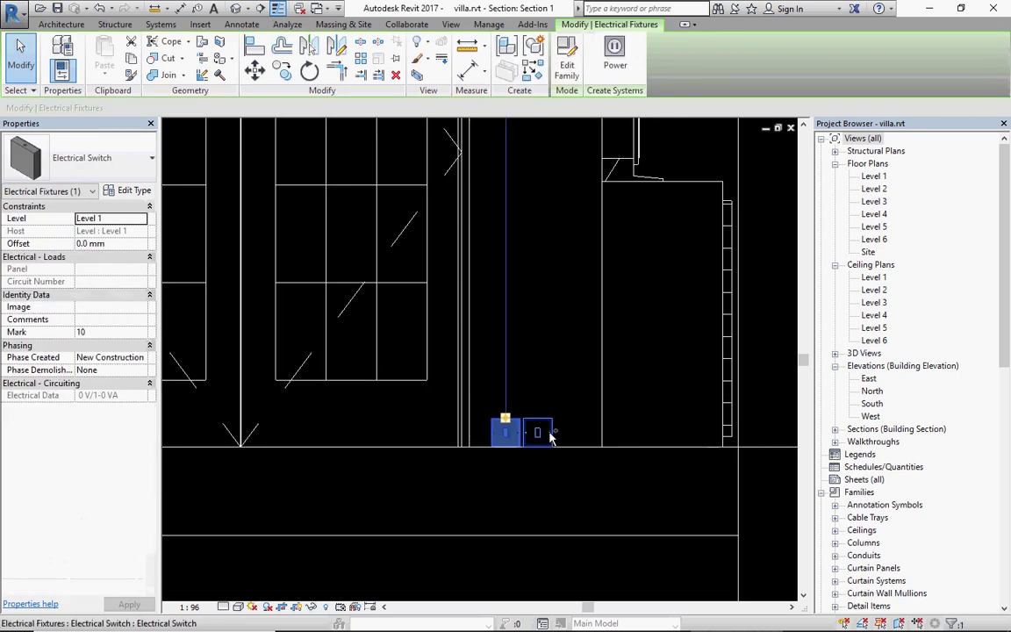
{"action": "left_click", "coordinate": [548, 433], "text": "ctrl"}
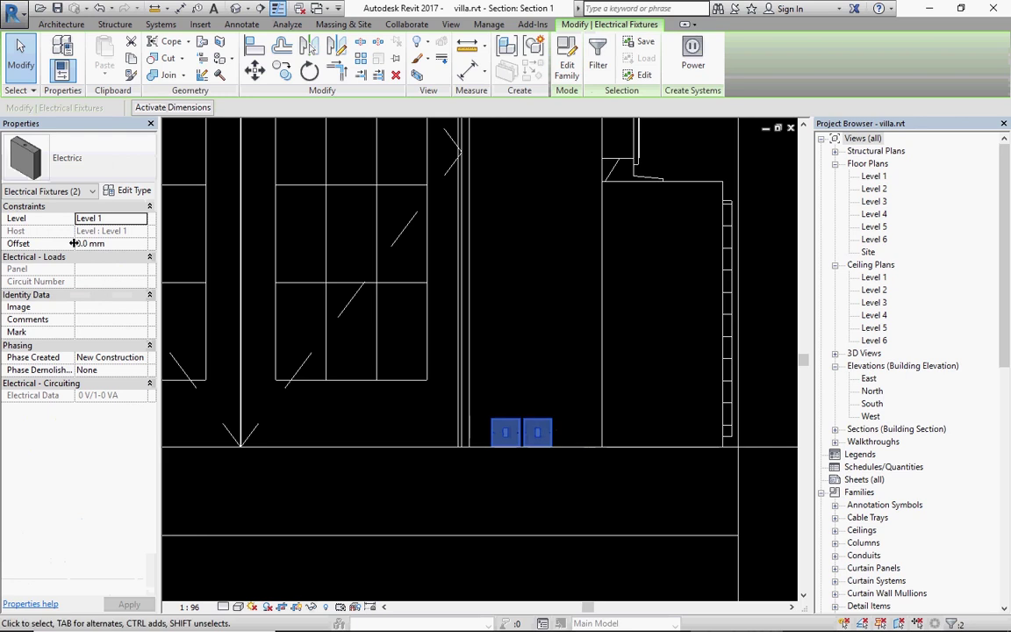
{"action": "left_click", "coordinate": [113, 244]}
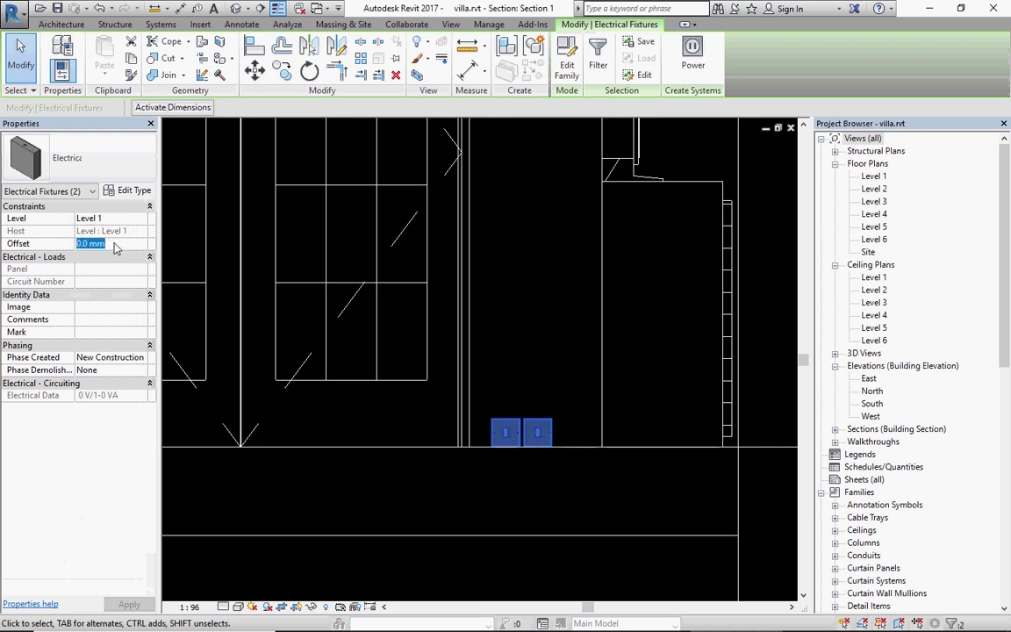
{"action": "type", "text": "110"}
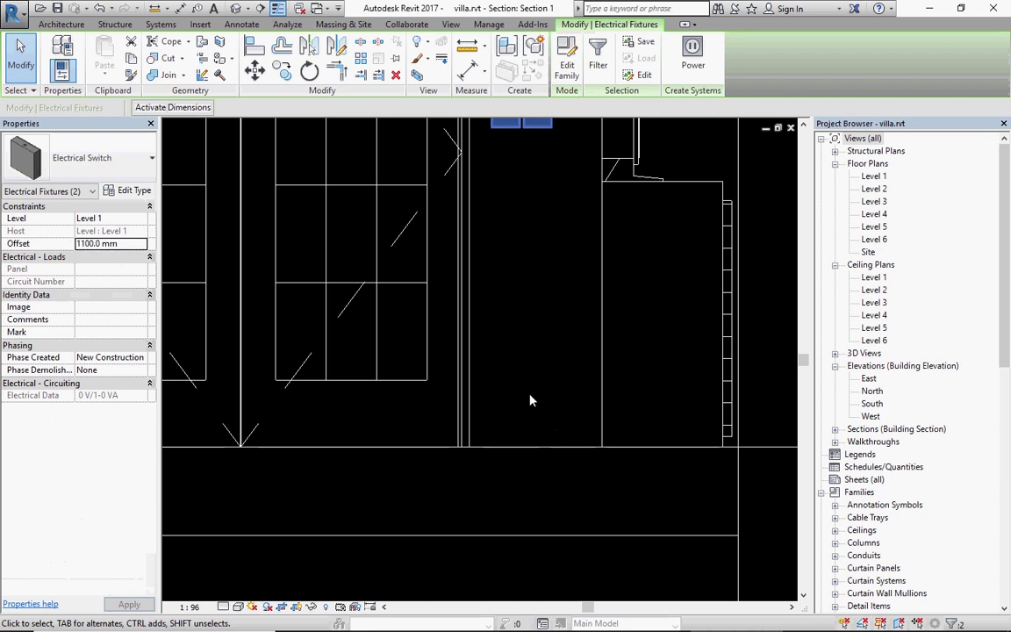
{"action": "scroll", "coordinate": [557, 432], "scroll_direction": "down", "scroll_amount": 3}
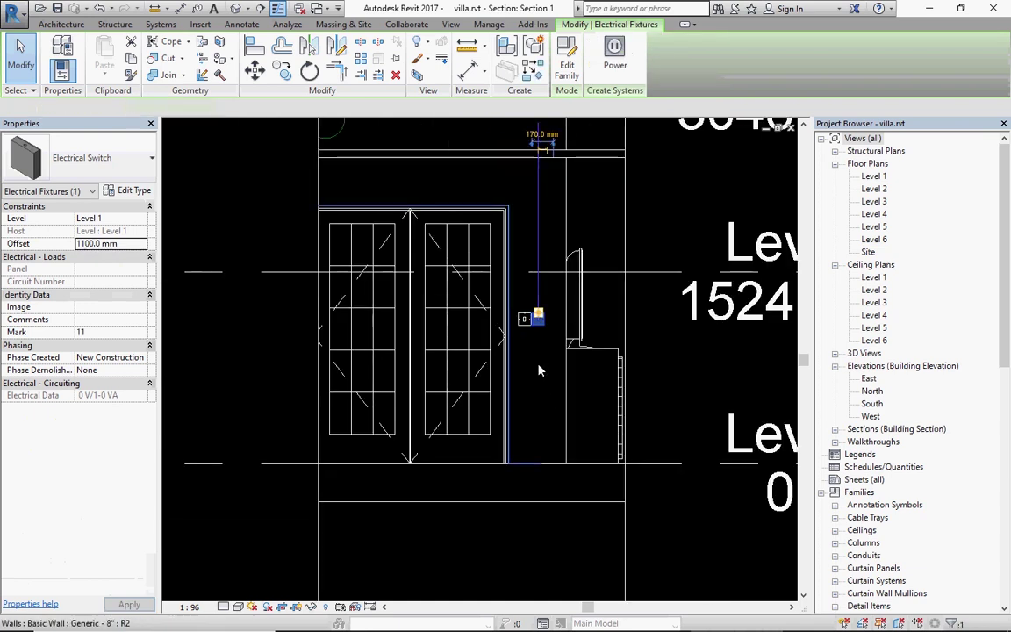
Step: Display Section 1 at Fine detail level in Realistic visual style
{"action": "left_click", "coordinate": [575, 333]}
{"action": "left_click", "coordinate": [662, 379]}
{"action": "scroll", "coordinate": [553, 331], "scroll_direction": "up", "scroll_amount": 3}
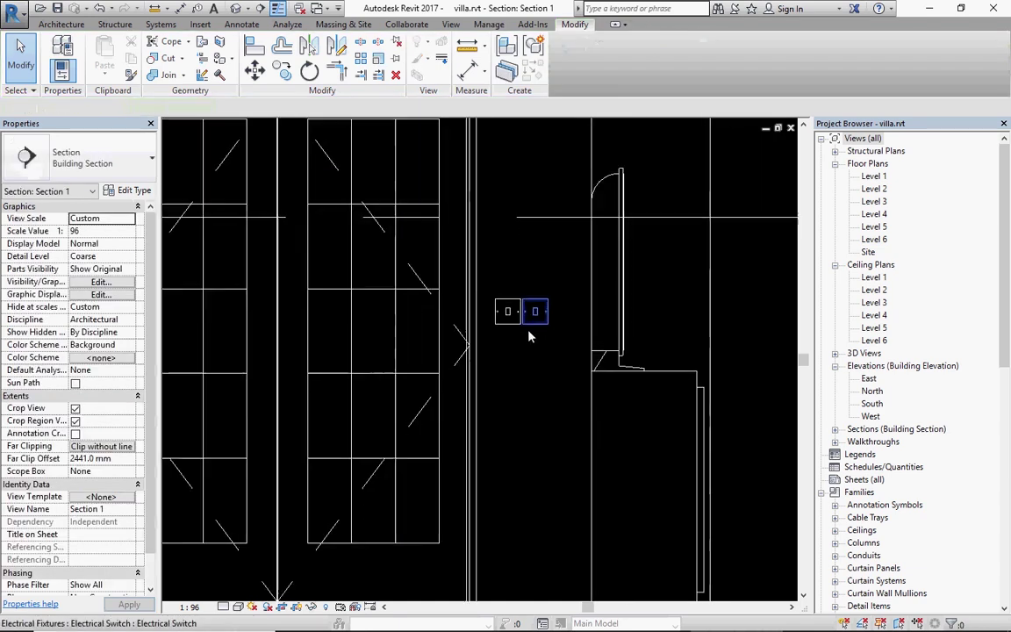
{"action": "scroll", "coordinate": [526, 335], "scroll_direction": "up", "scroll_amount": 1}
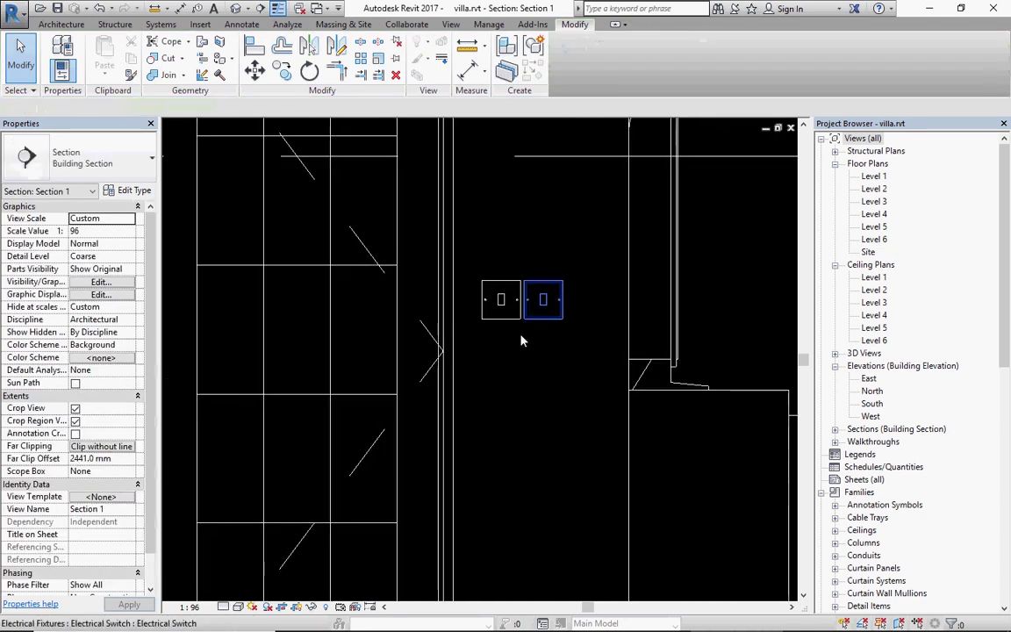
{"action": "left_click", "coordinate": [224, 606]}
{"action": "left_click", "coordinate": [235, 591]}
{"action": "left_click", "coordinate": [238, 606]}
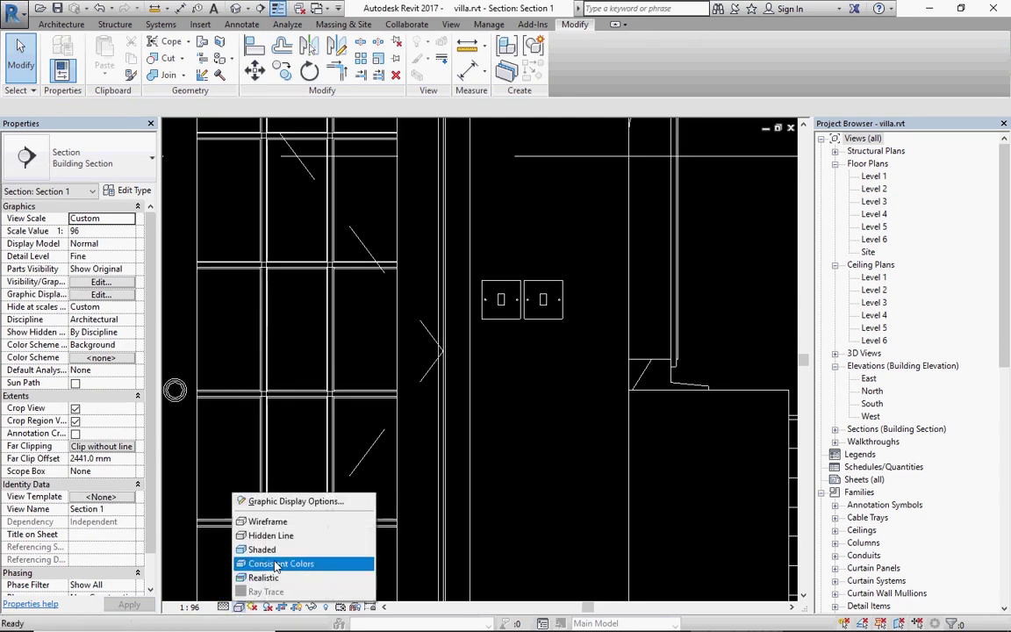
{"action": "left_click", "coordinate": [263, 578]}
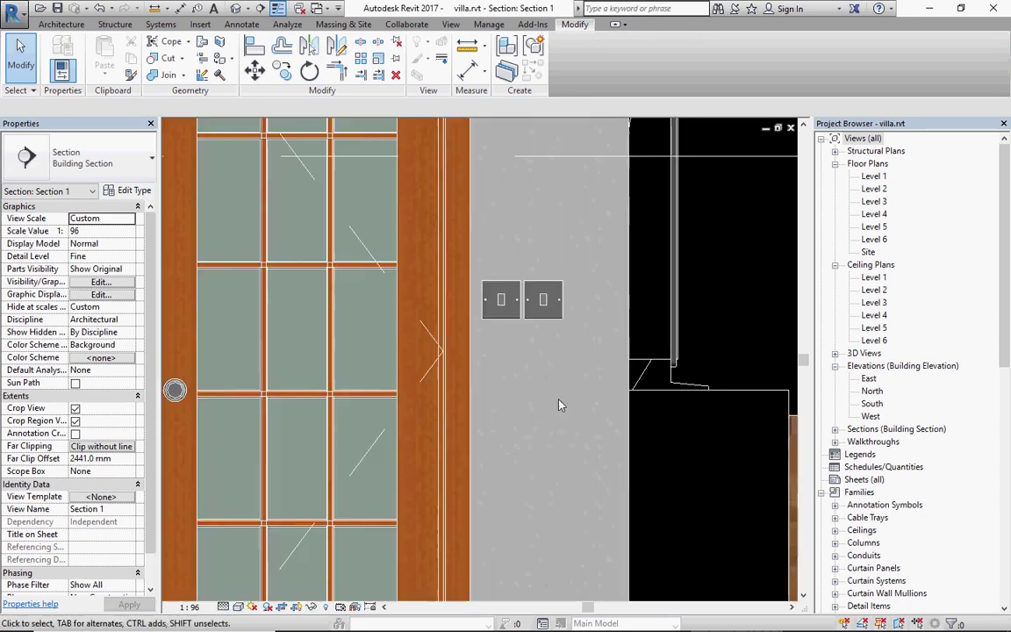
{"action": "scroll", "coordinate": [557, 399], "scroll_direction": "down", "scroll_amount": 2}
{"action": "scroll", "coordinate": [551, 390], "scroll_direction": "down", "scroll_amount": 1}
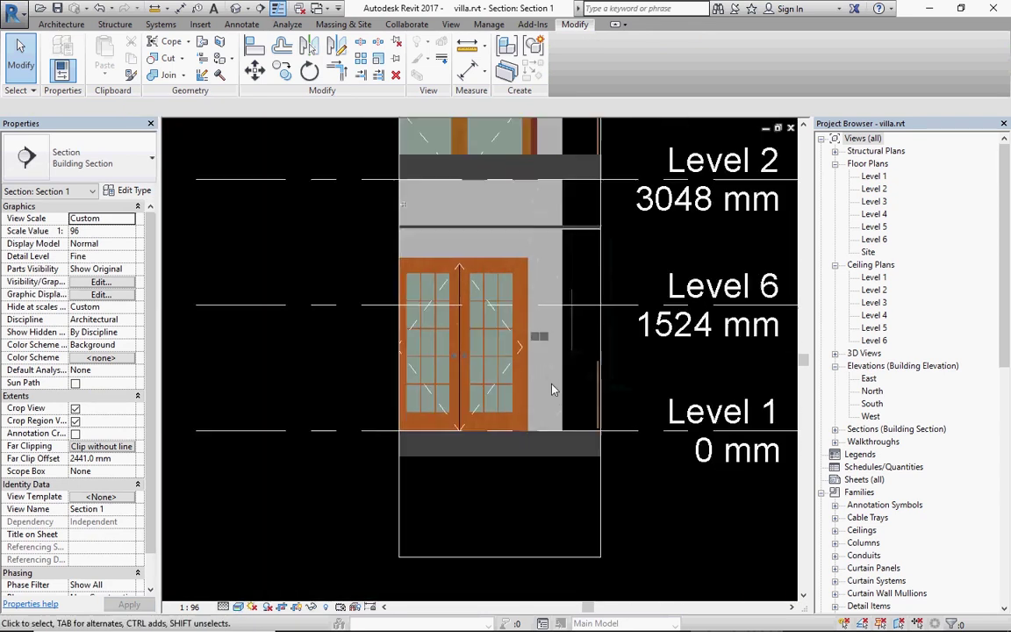
{"action": "scroll", "coordinate": [551, 389], "scroll_direction": "down", "scroll_amount": 2}
{"action": "left_click", "coordinate": [590, 383]}
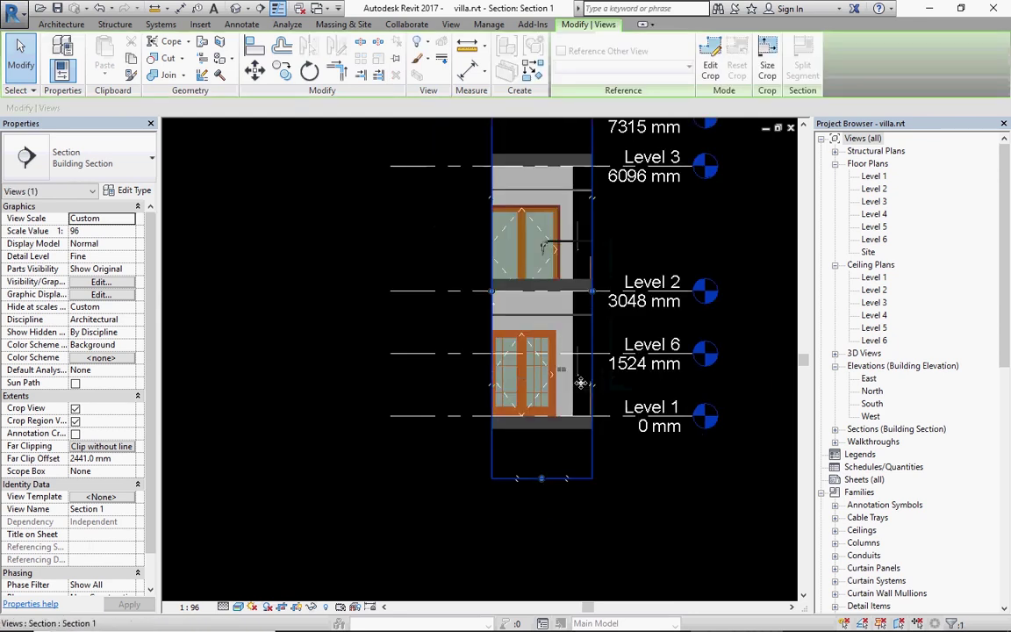
Step: Drag the Section 1 crop region's left and right edges outward to widen it
{"action": "left_click_drag", "start_coordinate": [491, 291], "coordinate": [365, 290]}
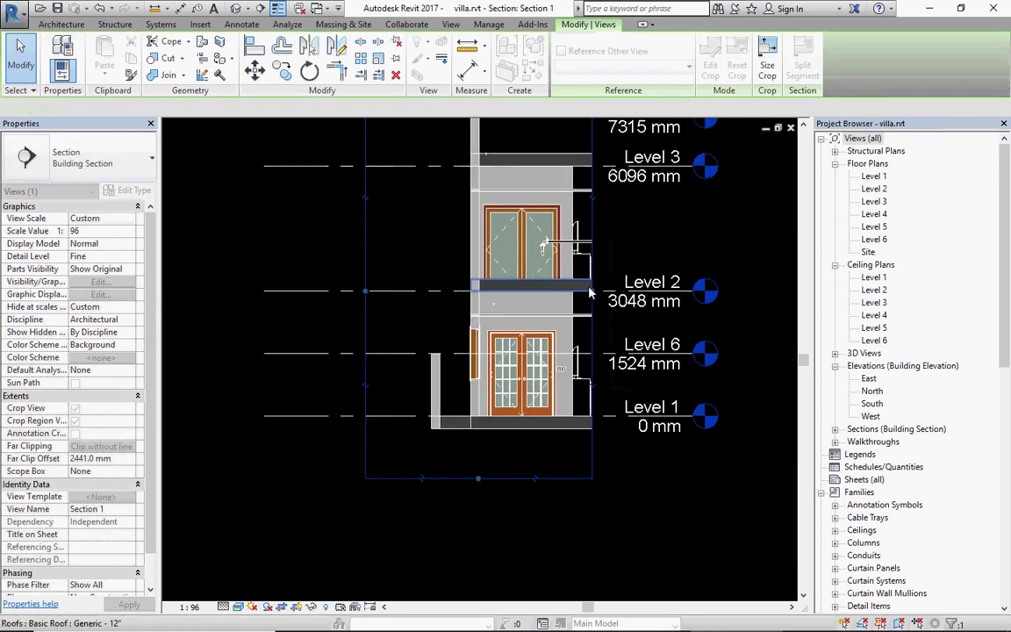
{"action": "left_click_drag", "start_coordinate": [593, 291], "coordinate": [658, 303]}
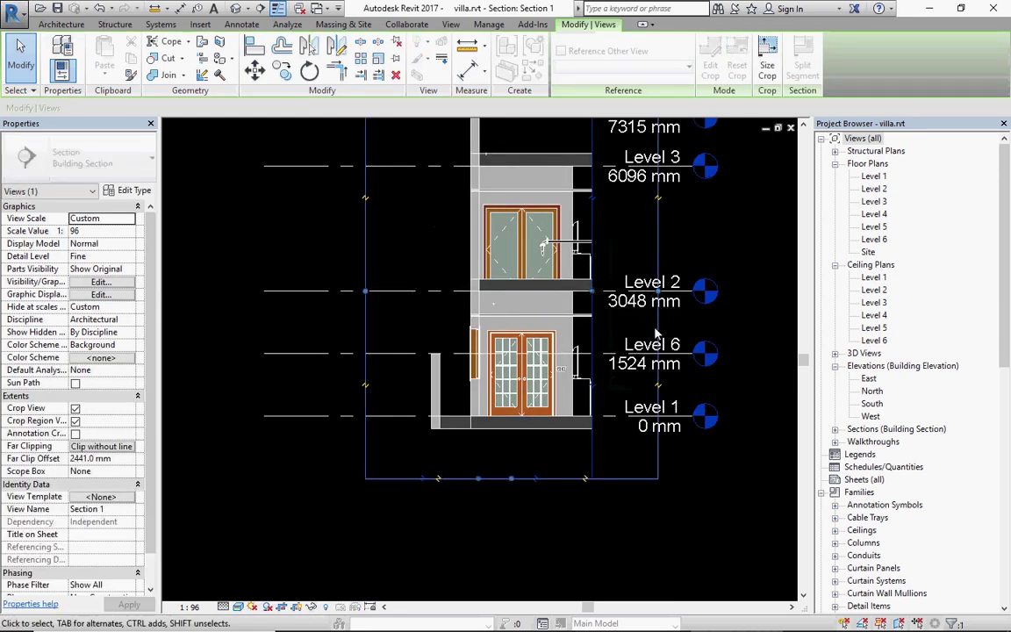
{"action": "scroll", "coordinate": [495, 331], "scroll_direction": "up", "scroll_amount": 2}
{"action": "scroll", "coordinate": [495, 331], "scroll_direction": "up", "scroll_amount": 2}
{"action": "scroll", "coordinate": [495, 330], "scroll_direction": "up", "scroll_amount": 1}
{"action": "scroll", "coordinate": [492, 331], "scroll_direction": "up", "scroll_amount": 2}
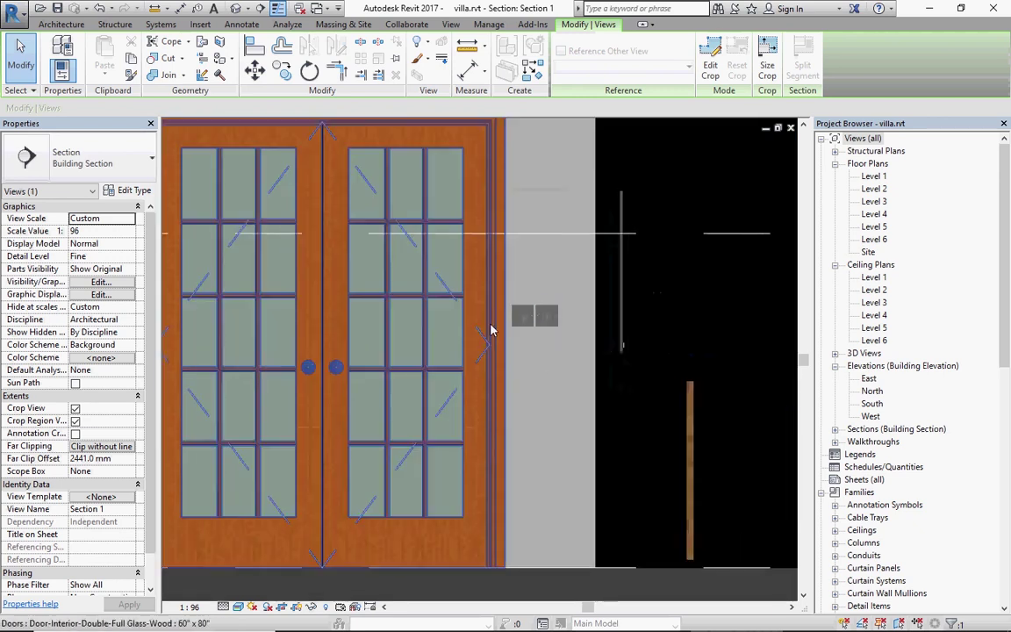
Step: Deselect the crop region and close the Section 1 view, returning to Level 1
{"action": "scroll", "coordinate": [537, 327], "scroll_direction": "down", "scroll_amount": 2}
{"action": "scroll", "coordinate": [537, 327], "scroll_direction": "down", "scroll_amount": 2}
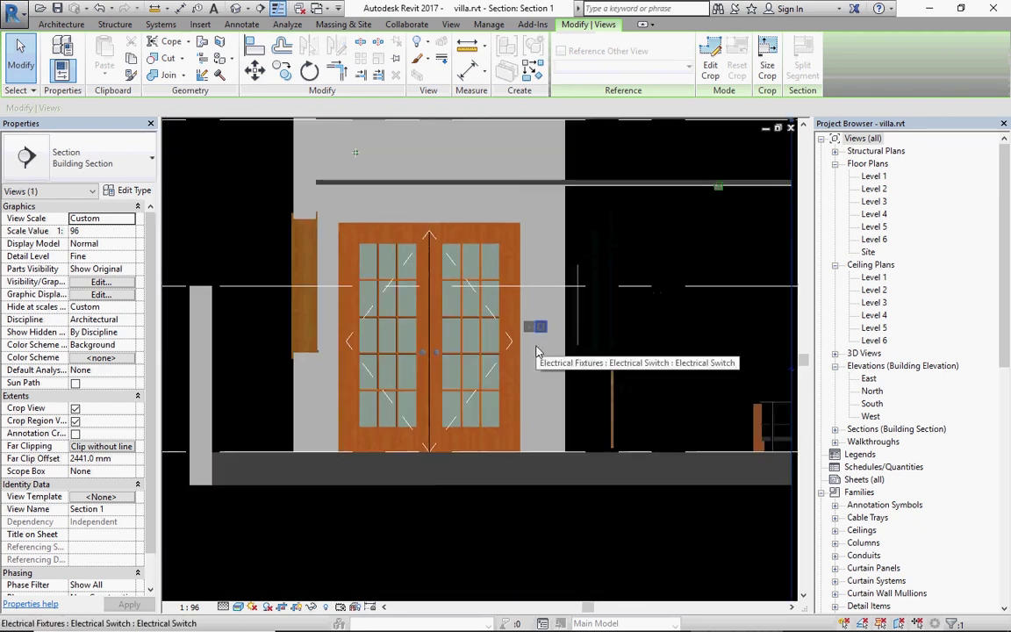
{"action": "left_click", "coordinate": [667, 330]}
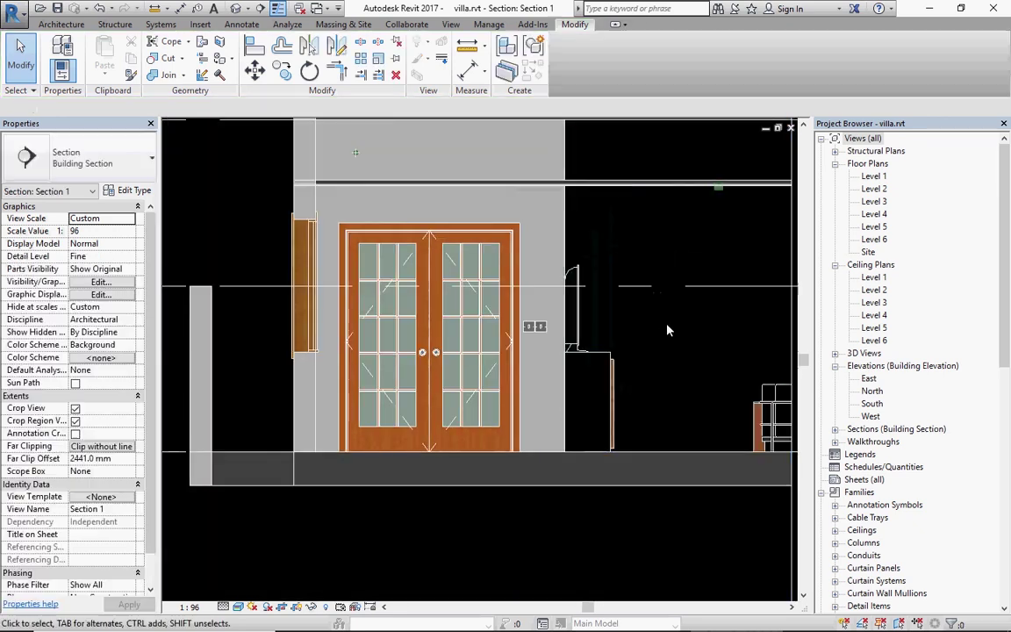
{"action": "left_click", "coordinate": [790, 128]}
{"action": "scroll", "coordinate": [465, 367], "scroll_direction": "down", "scroll_amount": 2}
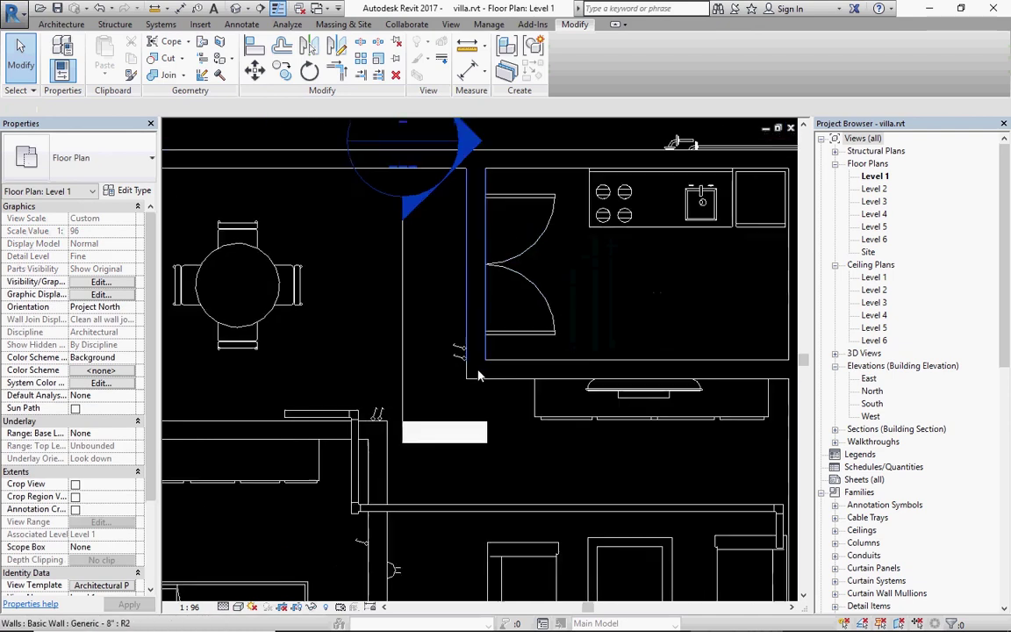
{"action": "scroll", "coordinate": [465, 366], "scroll_direction": "down", "scroll_amount": 1}
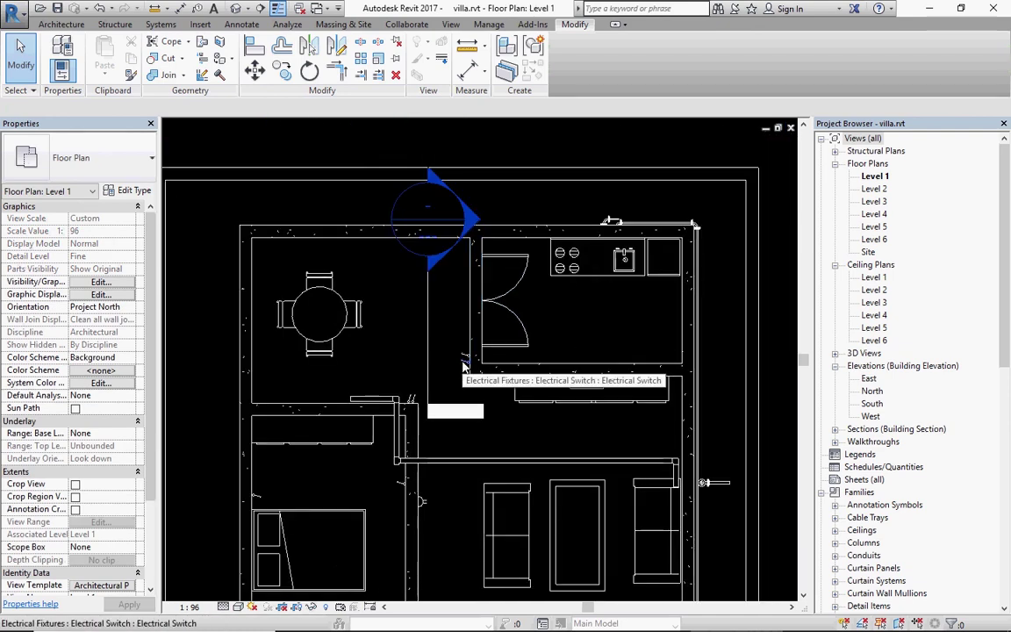
{"action": "scroll", "coordinate": [465, 367], "scroll_direction": "up", "scroll_amount": 2}
{"action": "left_click", "coordinate": [463, 365]}
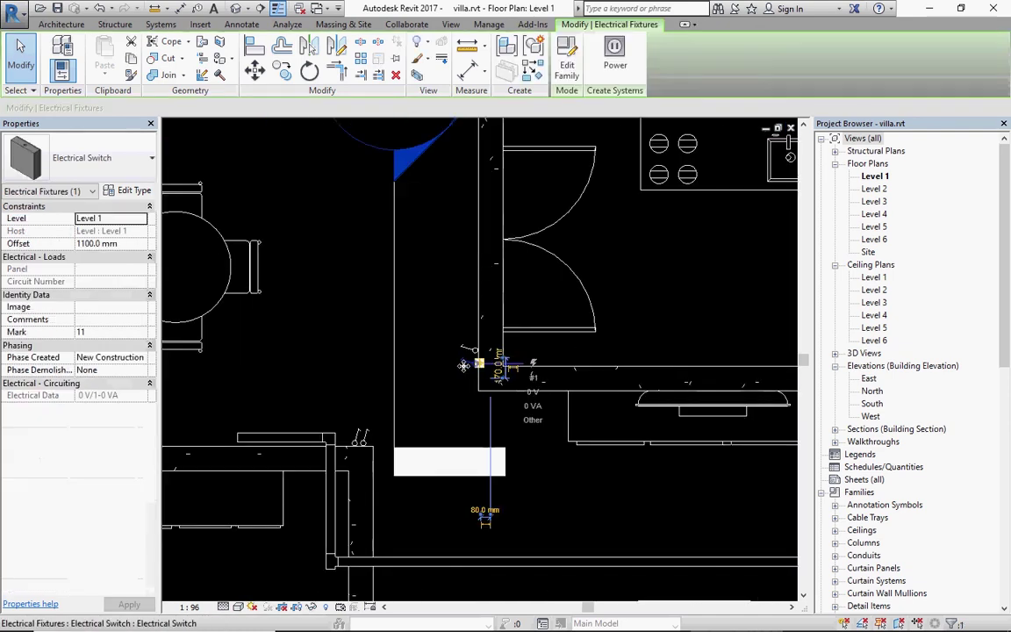
{"action": "scroll", "coordinate": [463, 365], "scroll_direction": "up", "scroll_amount": 3}
{"action": "left_click", "coordinate": [458, 399]}
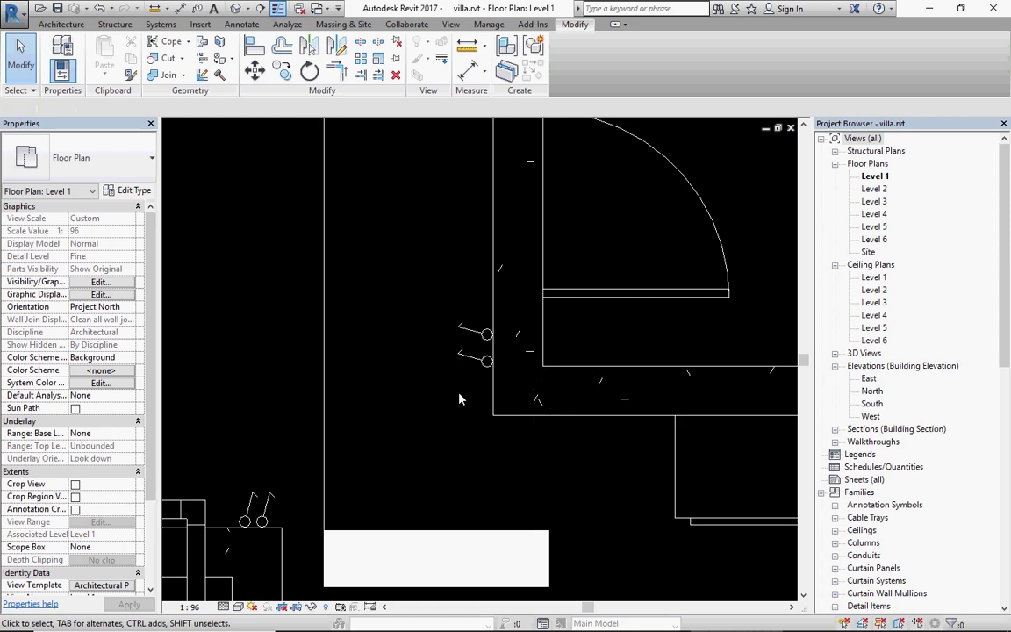
{"action": "scroll", "coordinate": [458, 399], "scroll_direction": "down", "scroll_amount": 2}
{"action": "scroll", "coordinate": [459, 401], "scroll_direction": "up", "scroll_amount": 1}
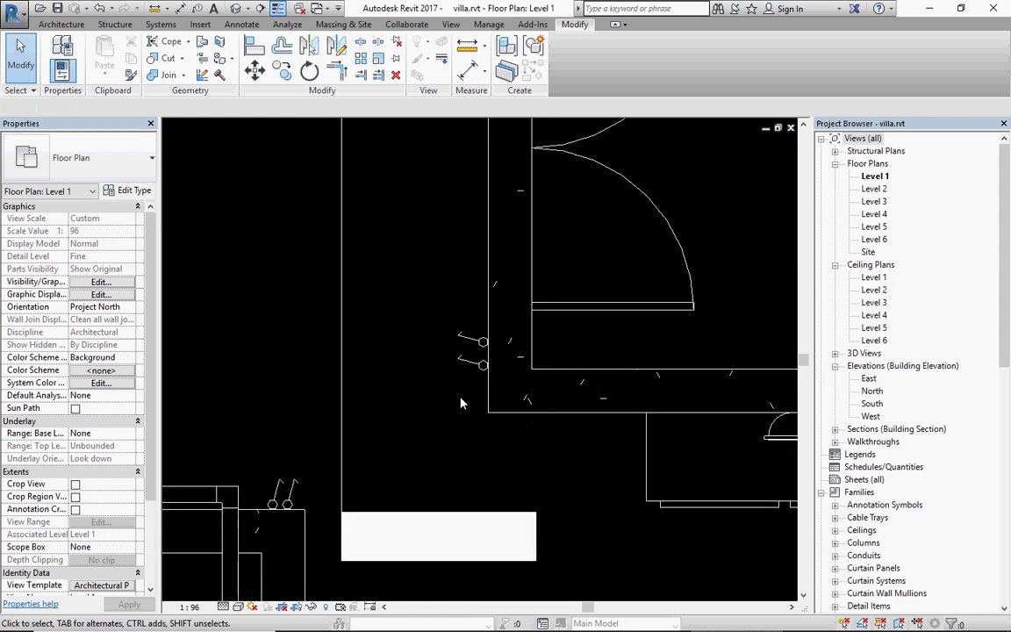
{"action": "scroll", "coordinate": [461, 403], "scroll_direction": "up", "scroll_amount": 1}
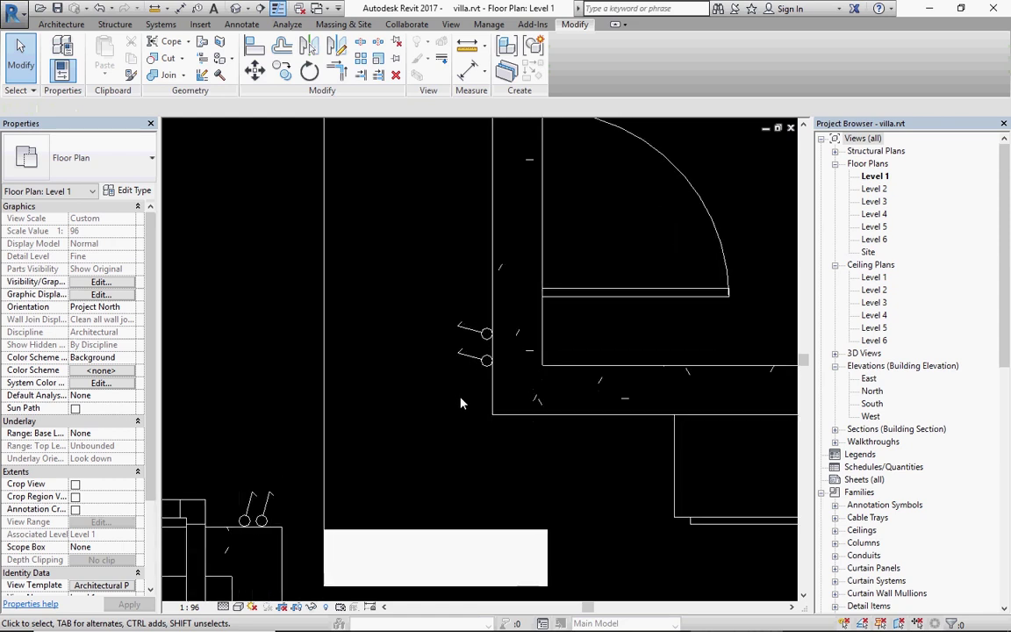
{"action": "scroll", "coordinate": [463, 403], "scroll_direction": "down", "scroll_amount": 3}
{"action": "scroll", "coordinate": [462, 403], "scroll_direction": "down", "scroll_amount": 2}
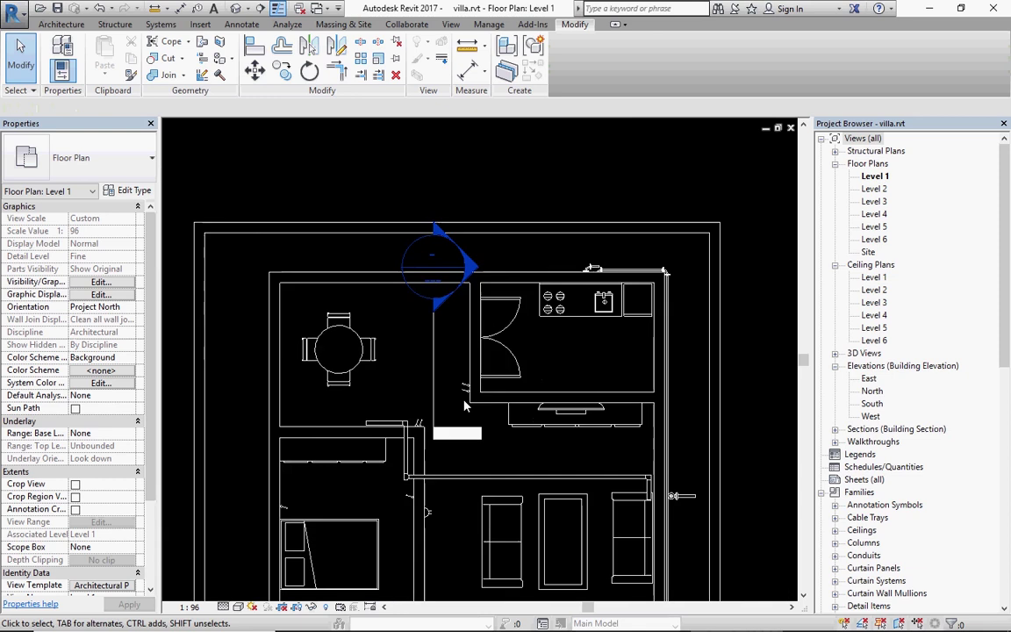
{"action": "scroll", "coordinate": [476, 272], "scroll_direction": "up", "scroll_amount": 1}
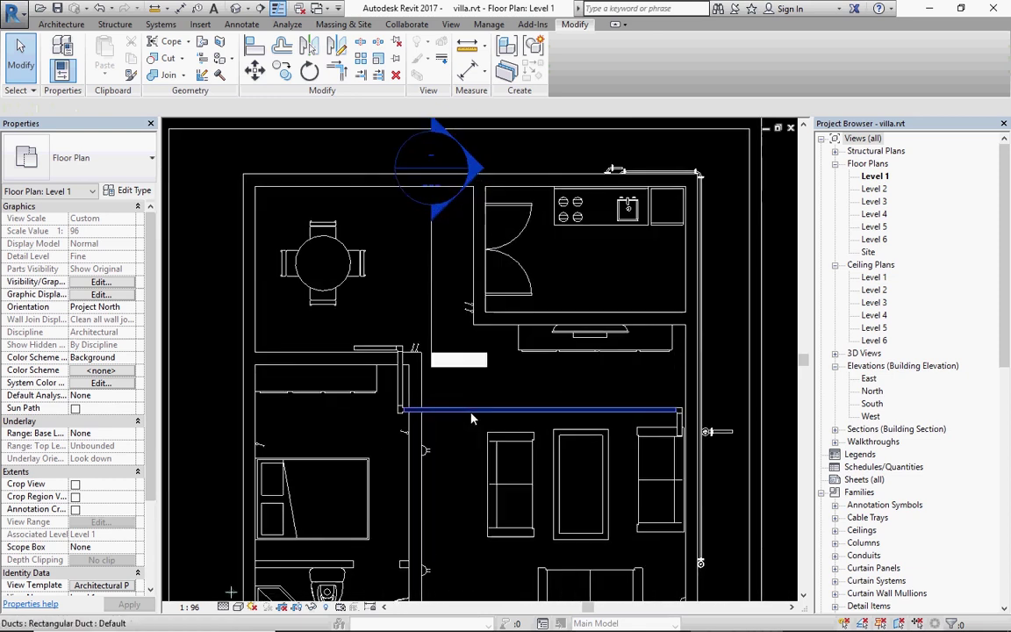
{"action": "scroll", "coordinate": [460, 248], "scroll_direction": "down", "scroll_amount": 1}
{"action": "scroll", "coordinate": [458, 311], "scroll_direction": "up", "scroll_amount": 1}
{"action": "scroll", "coordinate": [460, 333], "scroll_direction": "down", "scroll_amount": 1}
{"action": "scroll", "coordinate": [465, 368], "scroll_direction": "down", "scroll_amount": 1}
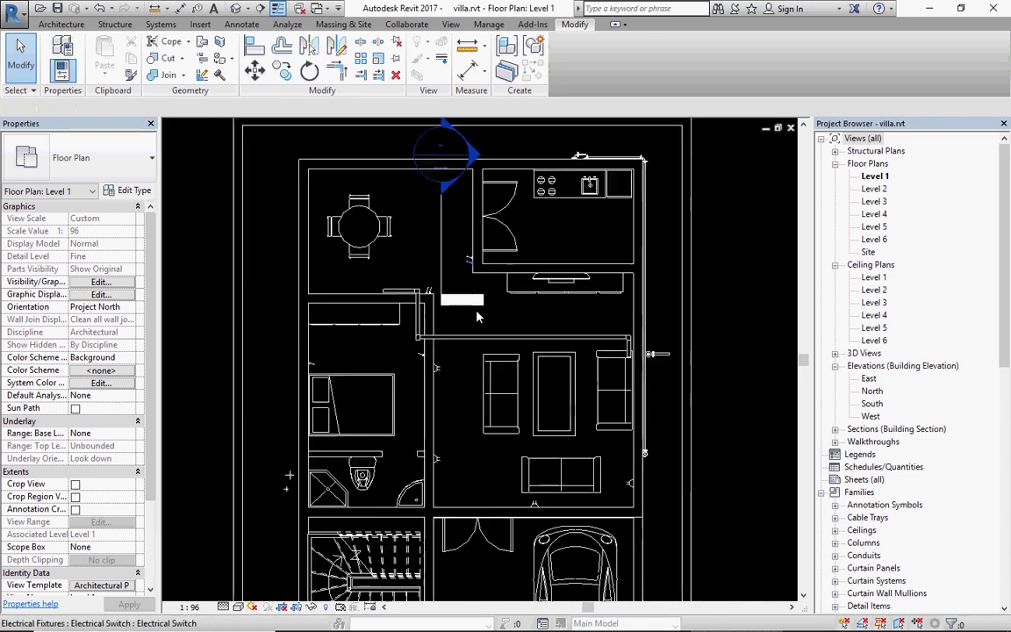
{"action": "scroll", "coordinate": [470, 402], "scroll_direction": "down", "scroll_amount": 1}
{"action": "scroll", "coordinate": [471, 402], "scroll_direction": "up", "scroll_amount": 1}
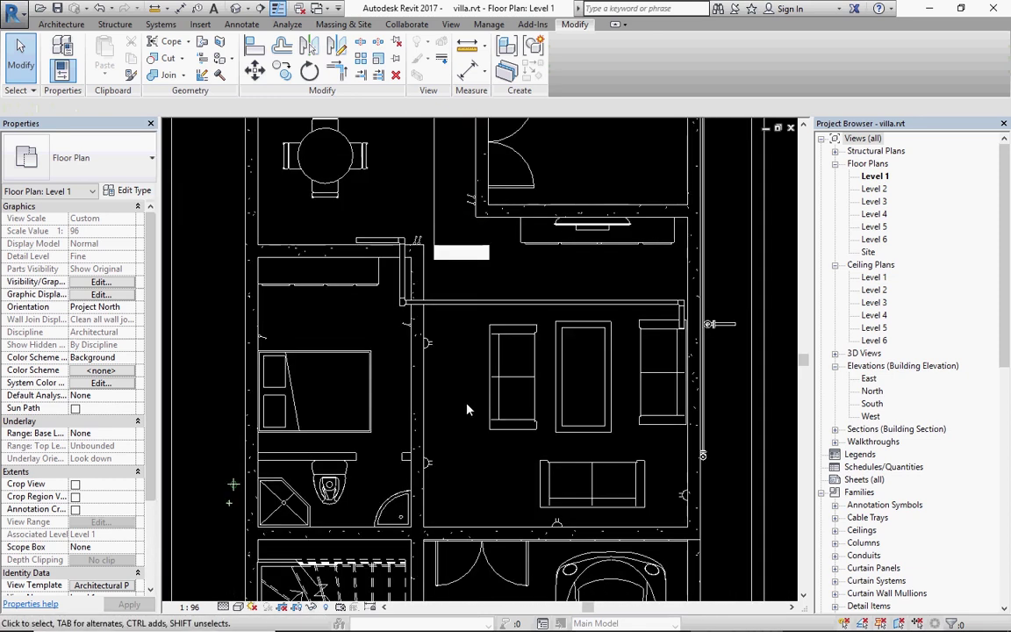
Step: Place another electrical switch (CM) at 1100 offset on the wall beside the bathroom
{"action": "key", "text": "c"}
{"action": "key", "text": "m"}
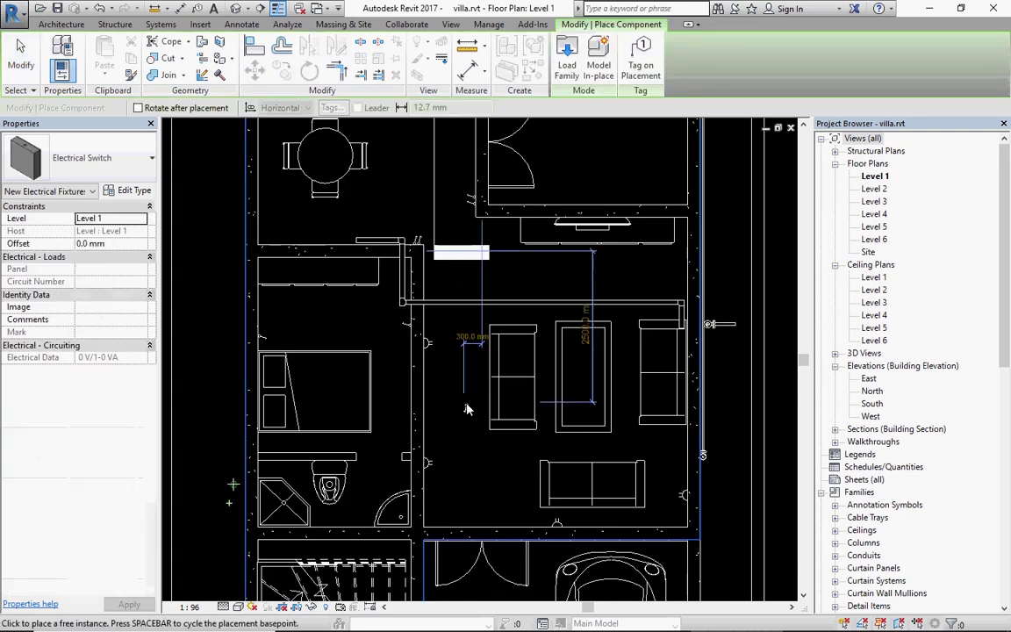
{"action": "scroll", "coordinate": [498, 525], "scroll_direction": "up", "scroll_amount": 1}
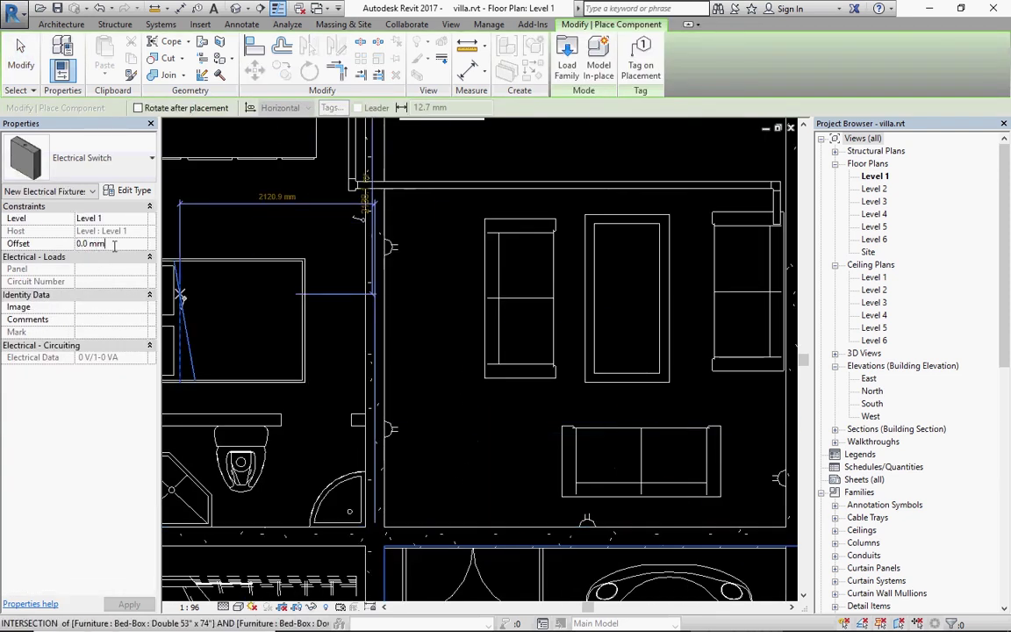
{"action": "type", "text": "1100"}
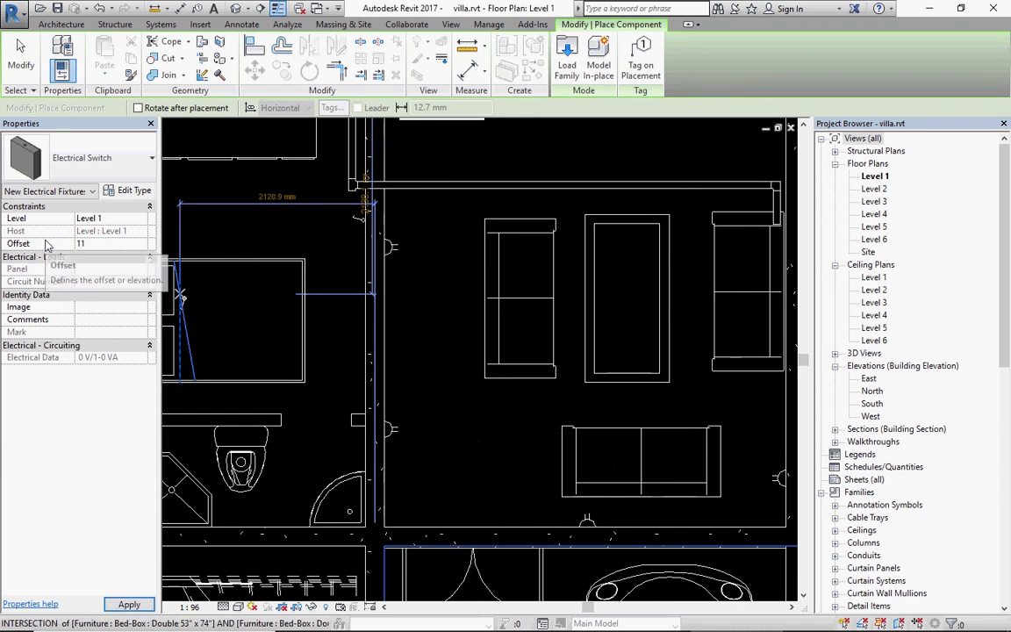
{"action": "scroll", "coordinate": [401, 403], "scroll_direction": "up", "scroll_amount": 1}
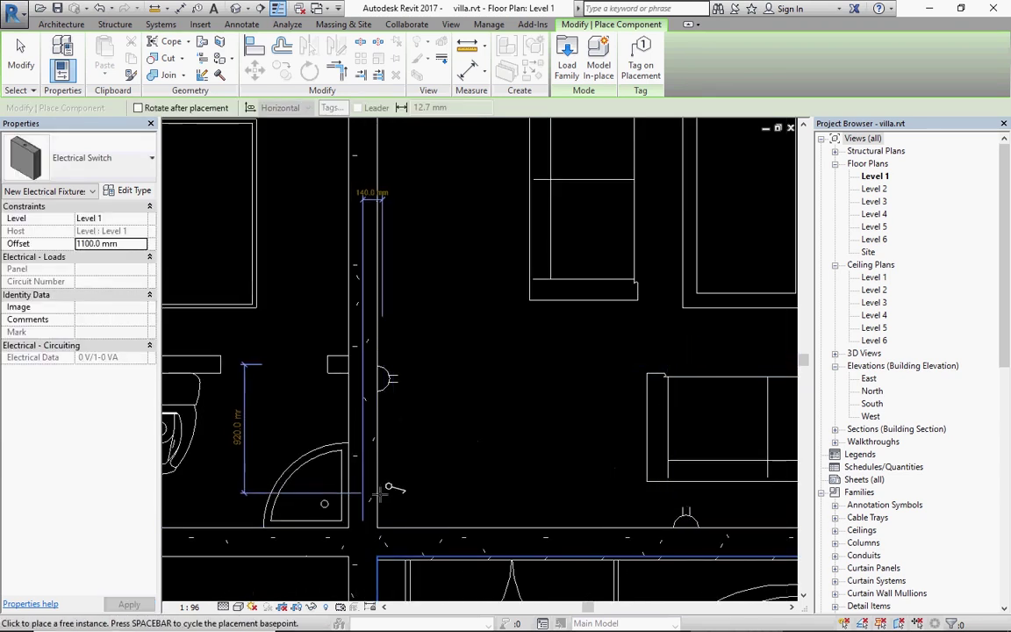
{"action": "scroll", "coordinate": [378, 497], "scroll_direction": "up", "scroll_amount": 1}
{"action": "scroll", "coordinate": [375, 502], "scroll_direction": "up", "scroll_amount": 1}
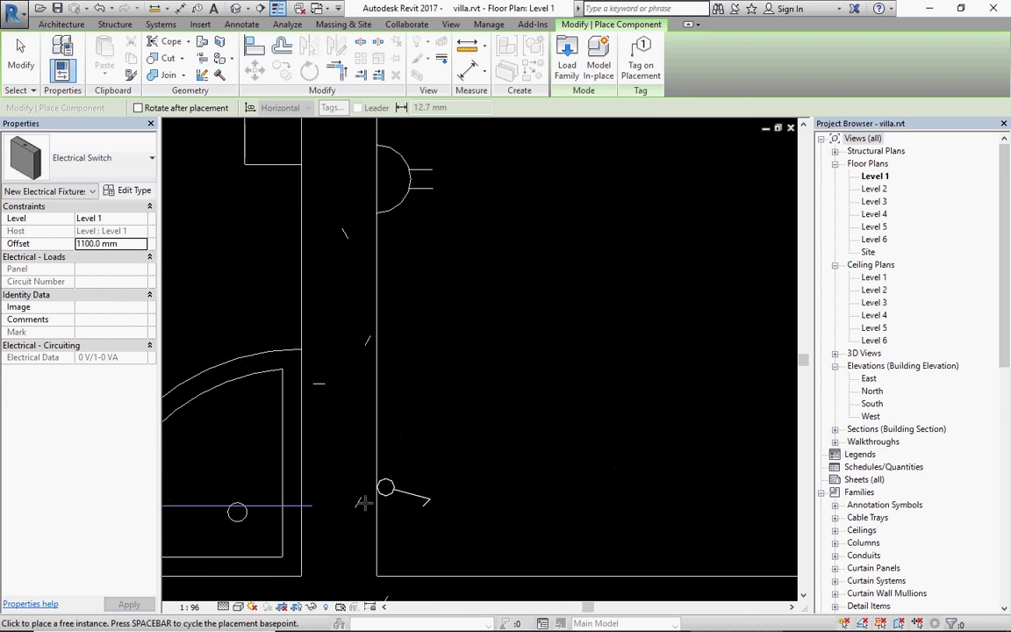
{"action": "left_click", "coordinate": [363, 500]}
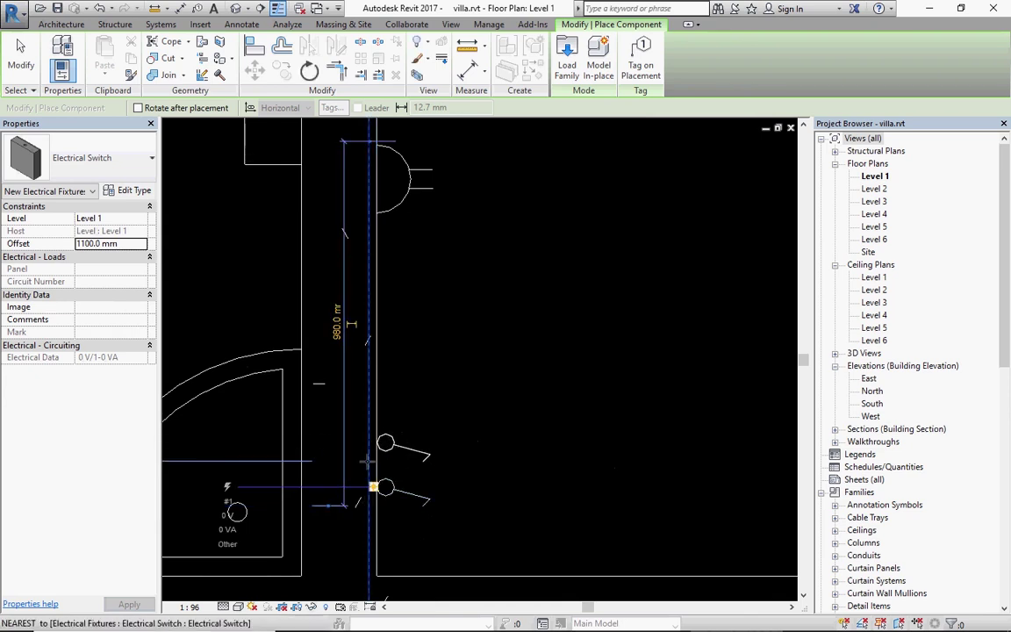
{"action": "key", "text": "Escape"}
{"action": "key", "text": "Escape"}
Step: Select the four electrical switches on the Level 1 walls together
{"action": "scroll", "coordinate": [368, 422], "scroll_direction": "down", "scroll_amount": 3}
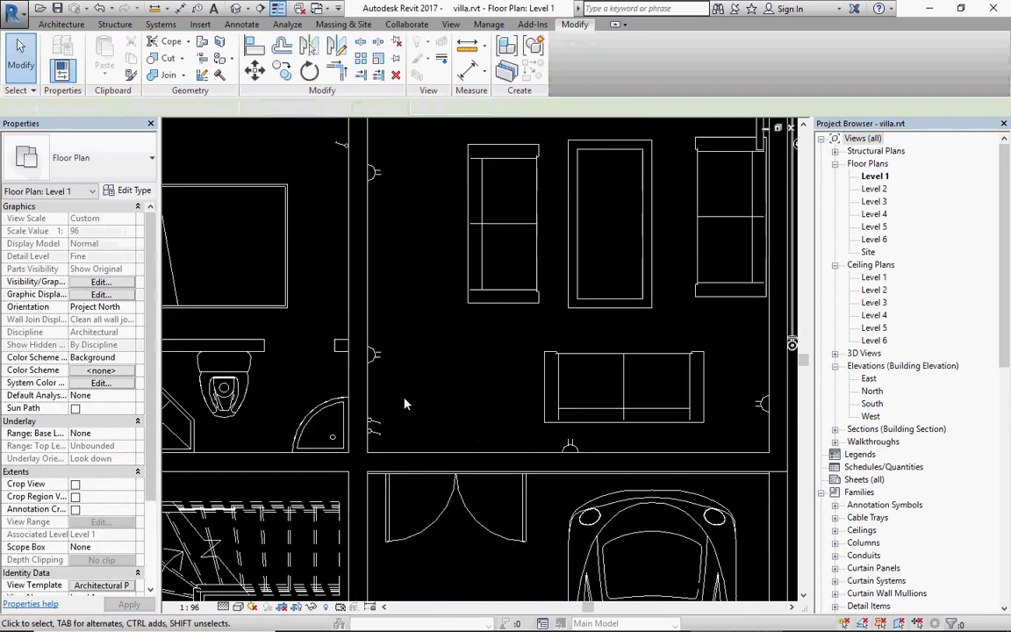
{"action": "scroll", "coordinate": [408, 405], "scroll_direction": "down", "scroll_amount": 1}
{"action": "scroll", "coordinate": [413, 408], "scroll_direction": "down", "scroll_amount": 2}
{"action": "scroll", "coordinate": [439, 421], "scroll_direction": "down", "scroll_amount": 2}
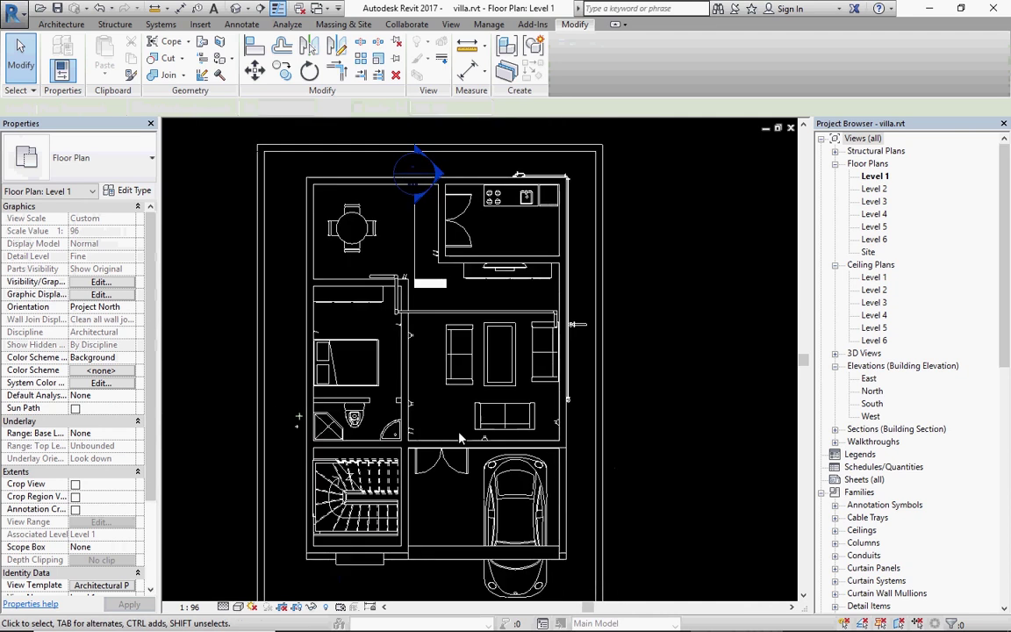
{"action": "scroll", "coordinate": [396, 351], "scroll_direction": "up", "scroll_amount": 1}
{"action": "left_click", "coordinate": [395, 322]}
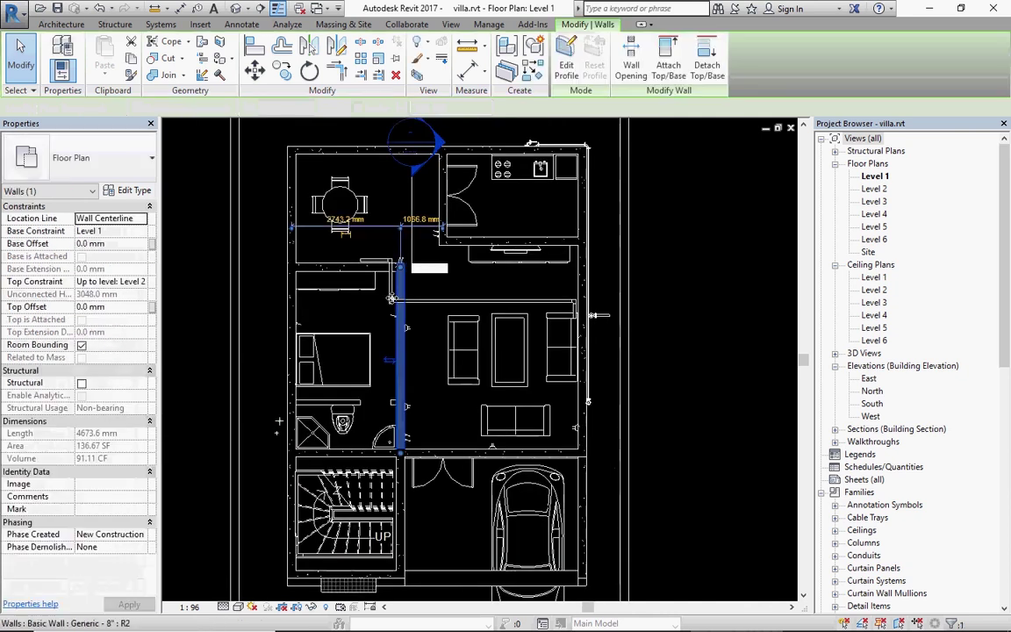
{"action": "scroll", "coordinate": [390, 333], "scroll_direction": "up", "scroll_amount": 1}
{"action": "scroll", "coordinate": [379, 369], "scroll_direction": "up", "scroll_amount": 1}
{"action": "left_click", "coordinate": [392, 349]}
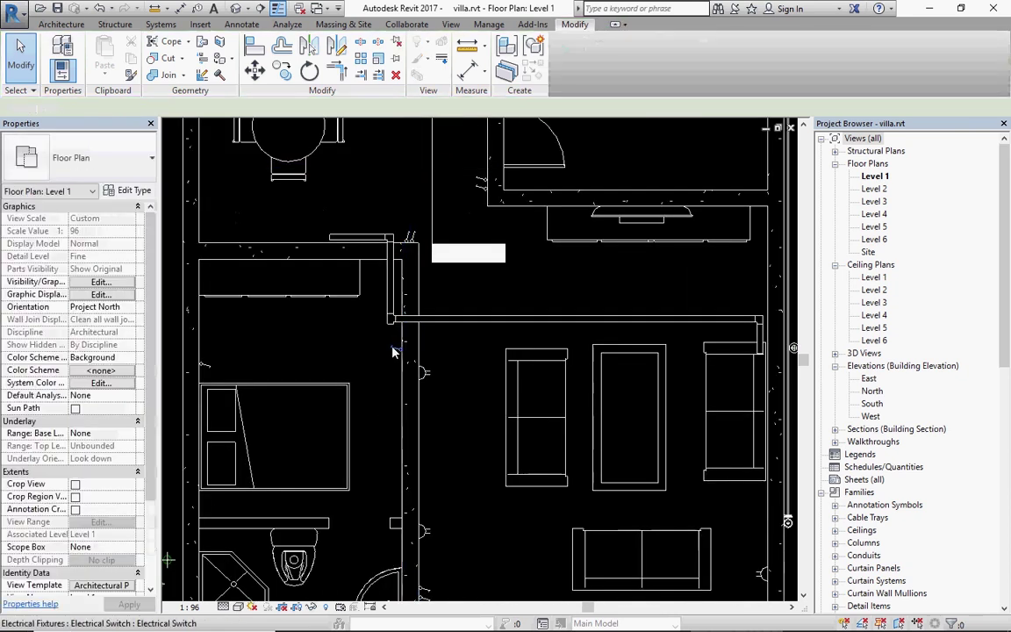
{"action": "left_click", "coordinate": [399, 349]}
{"action": "left_click", "coordinate": [207, 364], "text": "ctrl"}
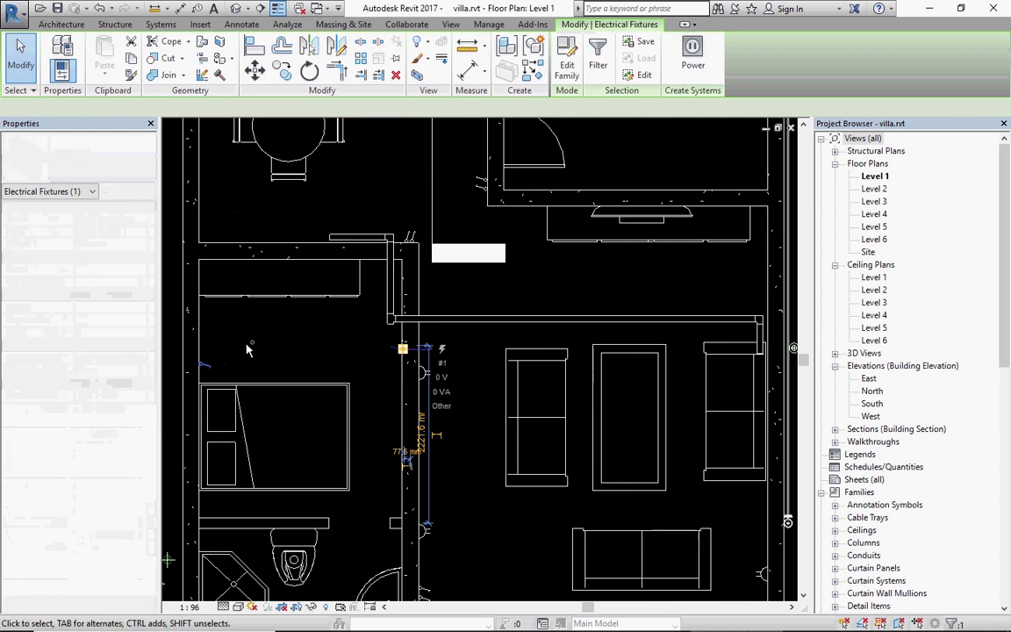
{"action": "left_click", "coordinate": [411, 237], "text": "ctrl"}
{"action": "left_click", "coordinate": [416, 236], "text": "ctrl"}
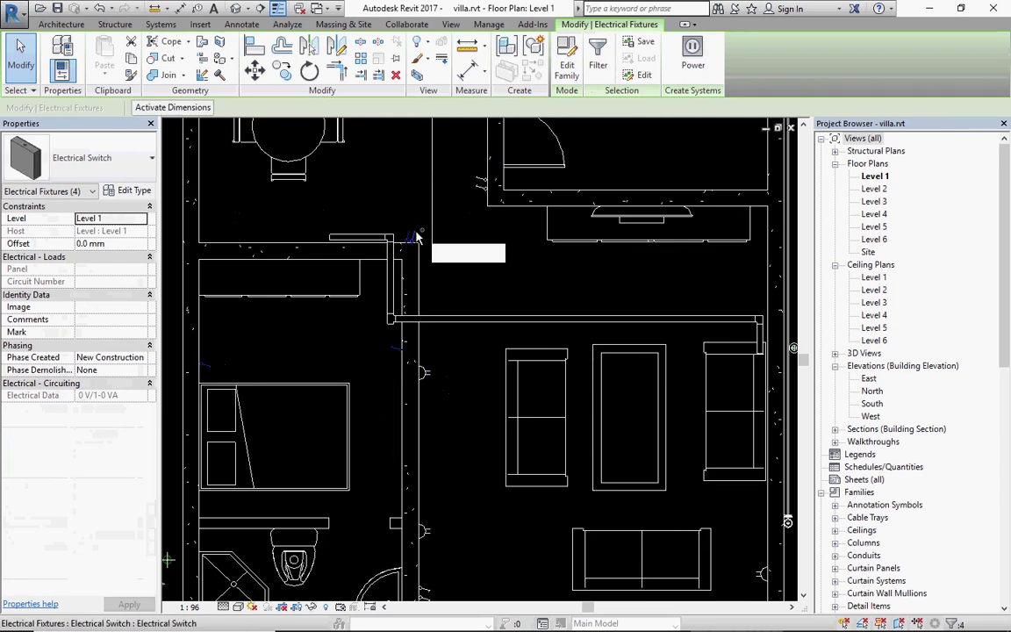
Step: Set the selected switches' Offset to 1100.0 mm in Properties and clear the selection
{"action": "left_click", "coordinate": [115, 243]}
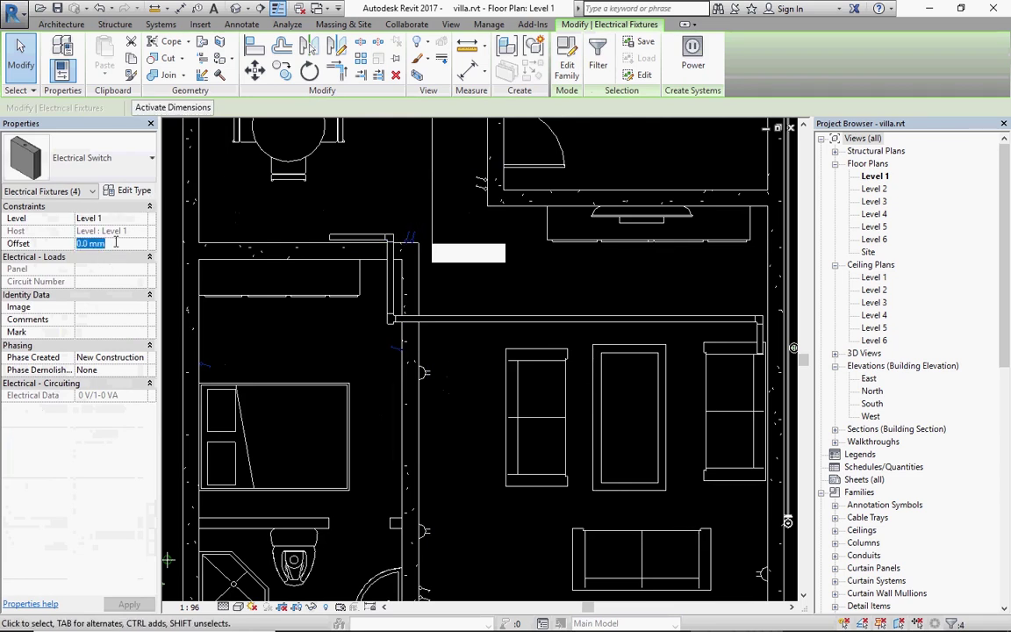
{"action": "type", "text": "1100"}
{"action": "key", "text": "Return"}
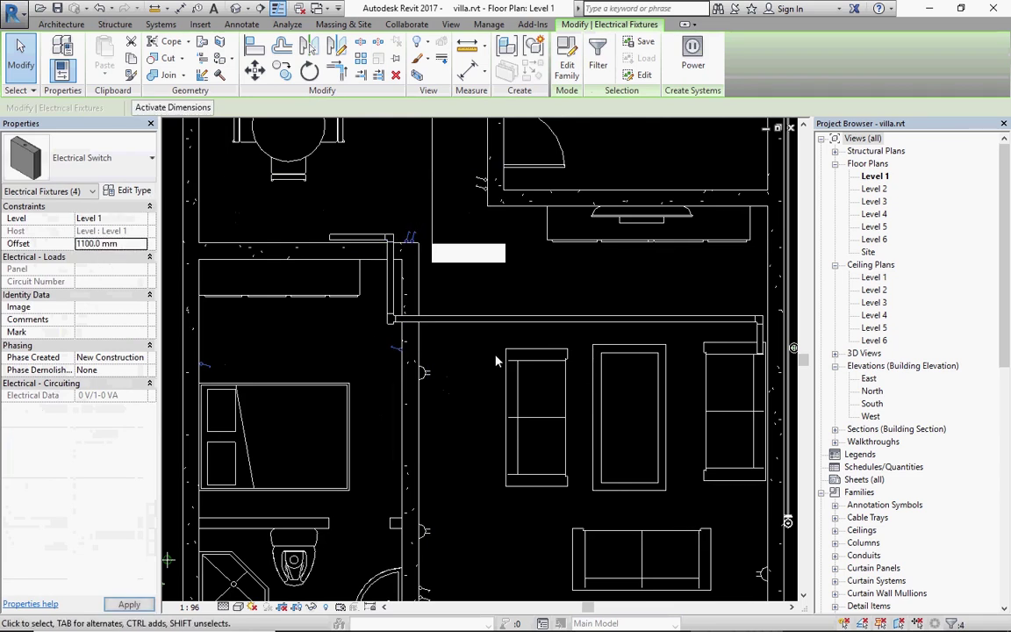
{"action": "key", "text": "Escape"}
{"action": "scroll", "coordinate": [452, 395], "scroll_direction": "down", "scroll_amount": 3}
Step: Open Section 1 from the section line's Go to View, showing the double door and switch
{"action": "scroll", "coordinate": [454, 401], "scroll_direction": "down", "scroll_amount": 1}
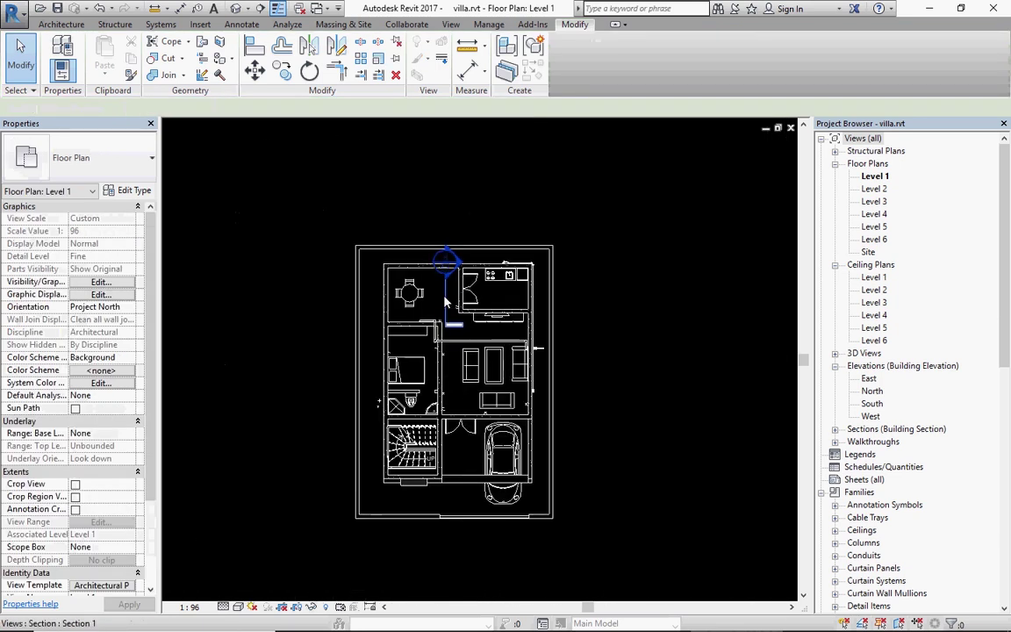
{"action": "scroll", "coordinate": [445, 303], "scroll_direction": "up", "scroll_amount": 2}
{"action": "scroll", "coordinate": [456, 317], "scroll_direction": "up", "scroll_amount": 3}
{"action": "scroll", "coordinate": [466, 337], "scroll_direction": "down", "scroll_amount": 2}
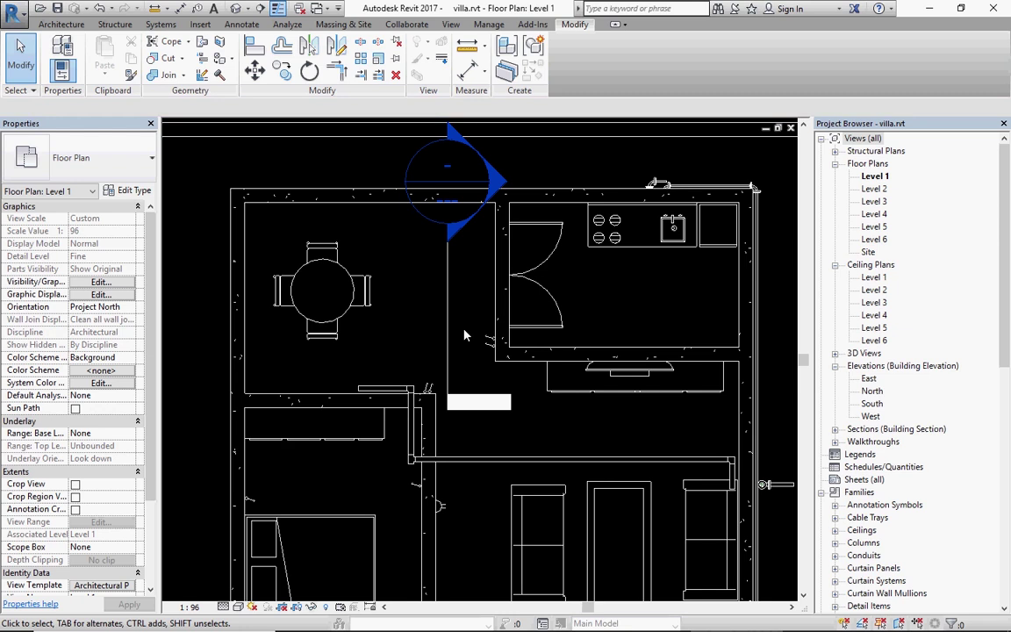
{"action": "scroll", "coordinate": [464, 333], "scroll_direction": "down", "scroll_amount": 1}
{"action": "scroll", "coordinate": [470, 363], "scroll_direction": "up", "scroll_amount": 2}
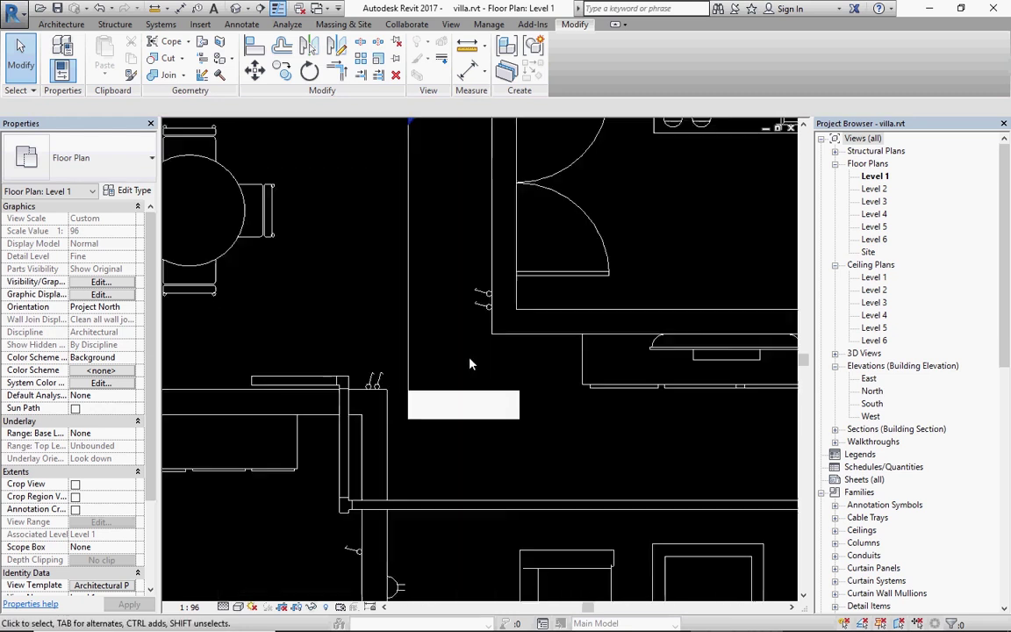
{"action": "scroll", "coordinate": [470, 364], "scroll_direction": "up", "scroll_amount": 1}
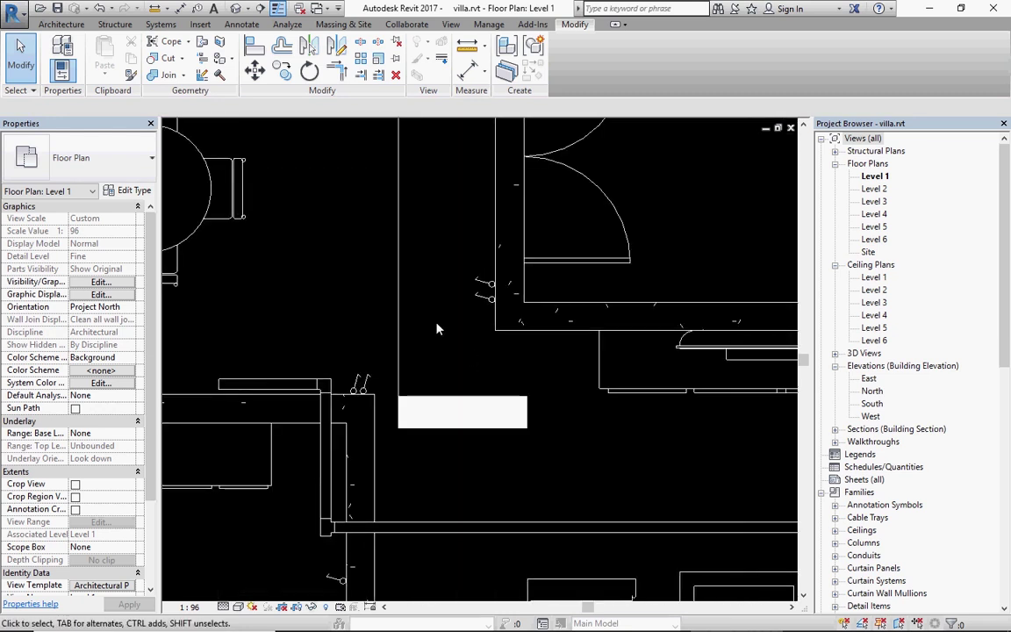
{"action": "left_click", "coordinate": [399, 263]}
{"action": "right_click", "coordinate": [400, 263]}
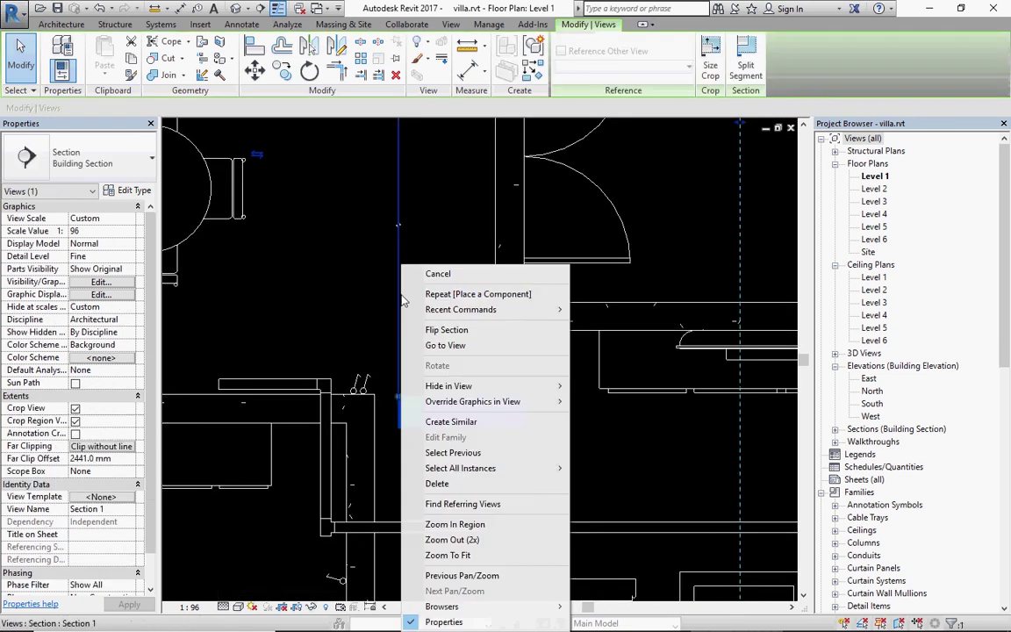
{"action": "left_click", "coordinate": [445, 345]}
{"action": "scroll", "coordinate": [530, 361], "scroll_direction": "up", "scroll_amount": 3}
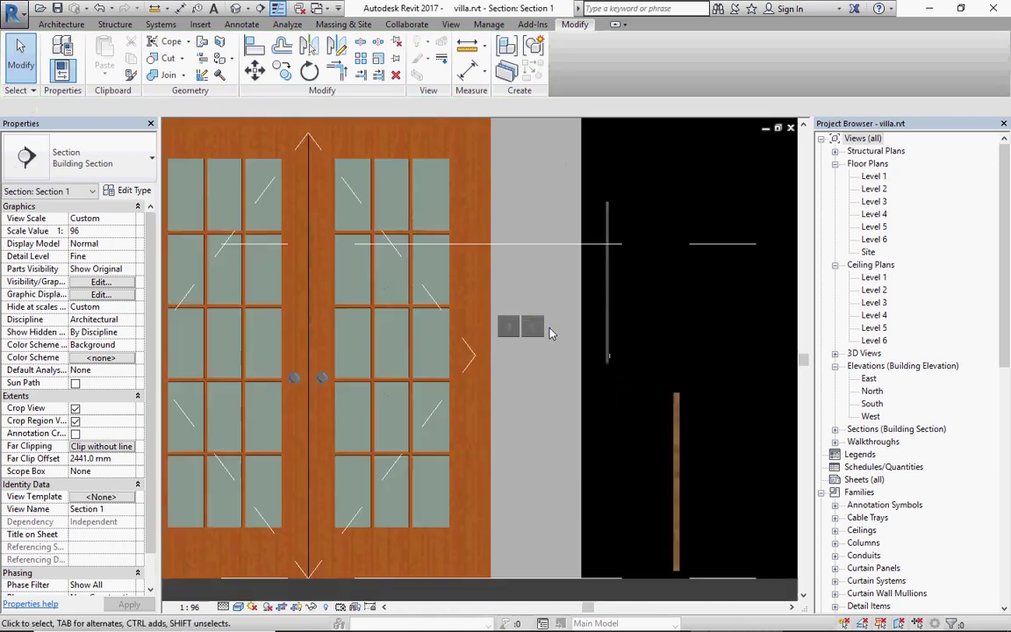
{"action": "scroll", "coordinate": [529, 362], "scroll_direction": "down", "scroll_amount": 2}
{"action": "scroll", "coordinate": [535, 395], "scroll_direction": "down", "scroll_amount": 1}
{"action": "scroll", "coordinate": [539, 429], "scroll_direction": "down", "scroll_amount": 1}
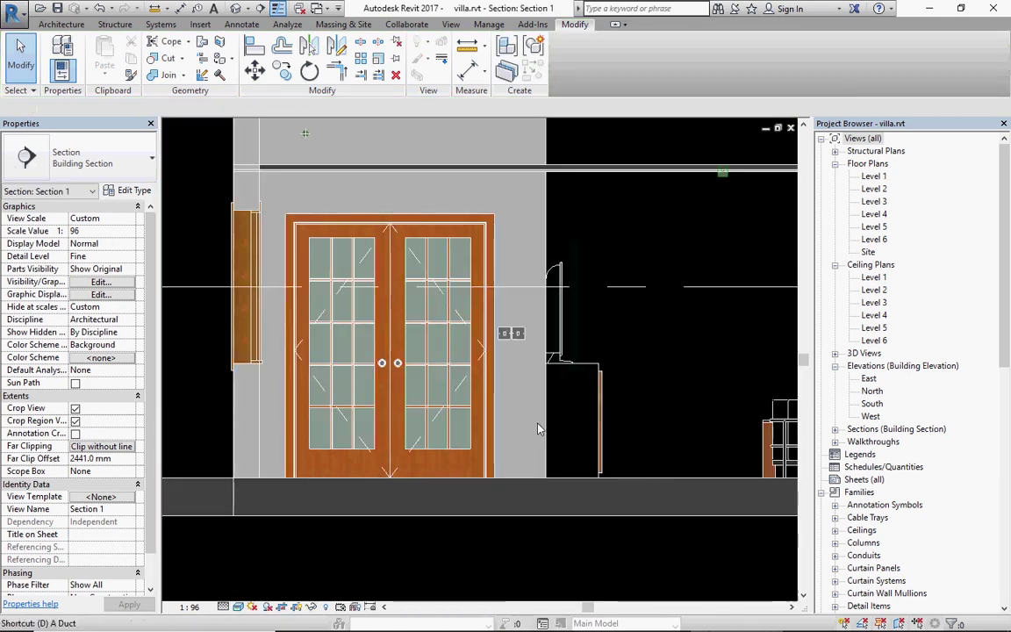
Step: Add an aligned dimension (DI) showing the switch 1100 mm above the Level 1 floor
{"action": "key", "text": "d"}
{"action": "key", "text": "i"}
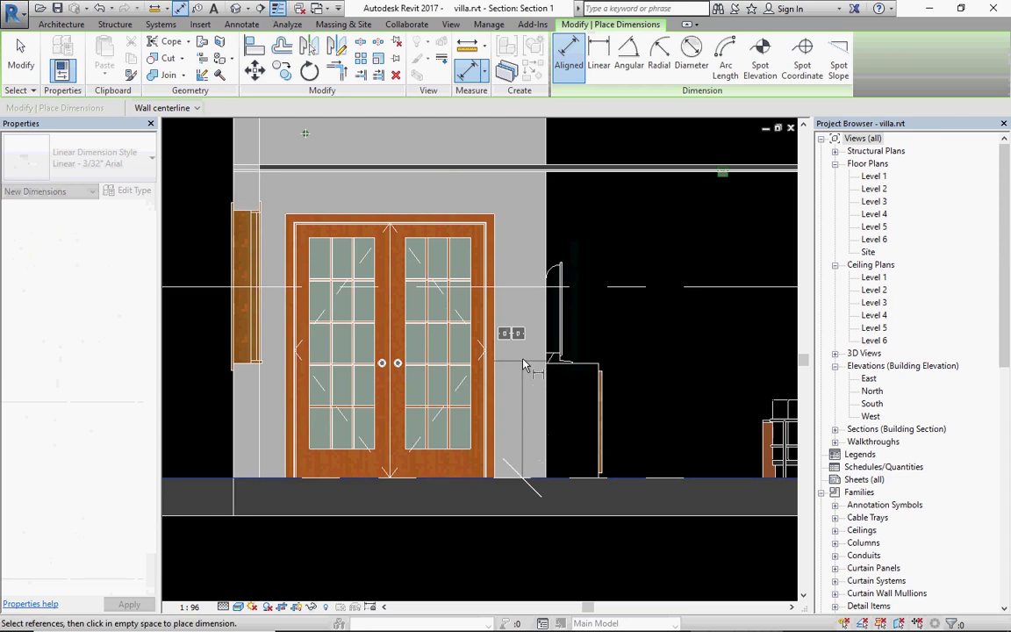
{"action": "scroll", "coordinate": [526, 351], "scroll_direction": "up", "scroll_amount": 2}
{"action": "scroll", "coordinate": [524, 347], "scroll_direction": "up", "scroll_amount": 1}
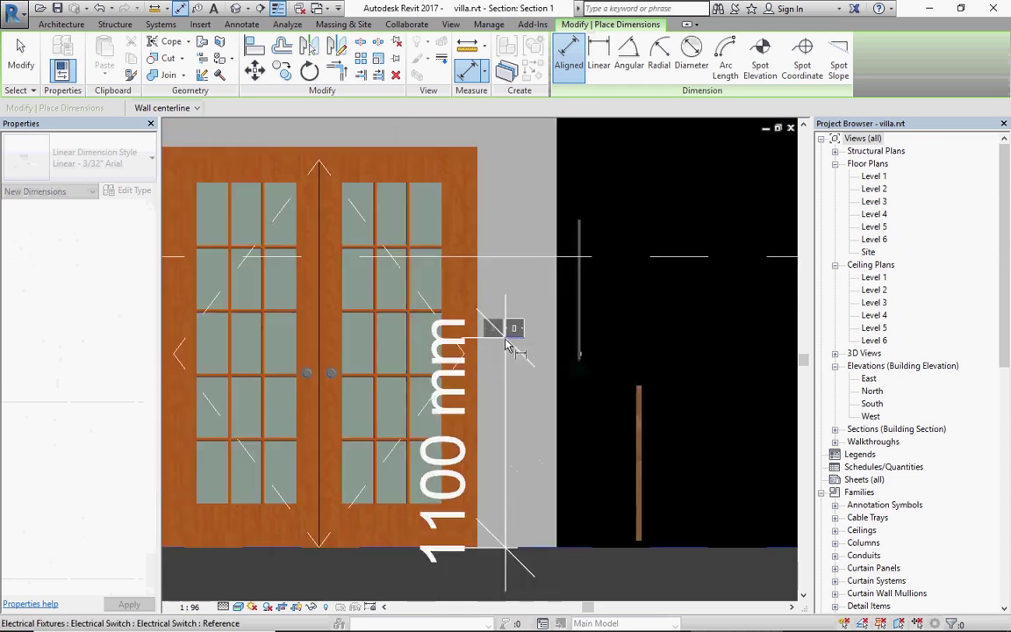
{"action": "scroll", "coordinate": [516, 329], "scroll_direction": "down", "scroll_amount": 2}
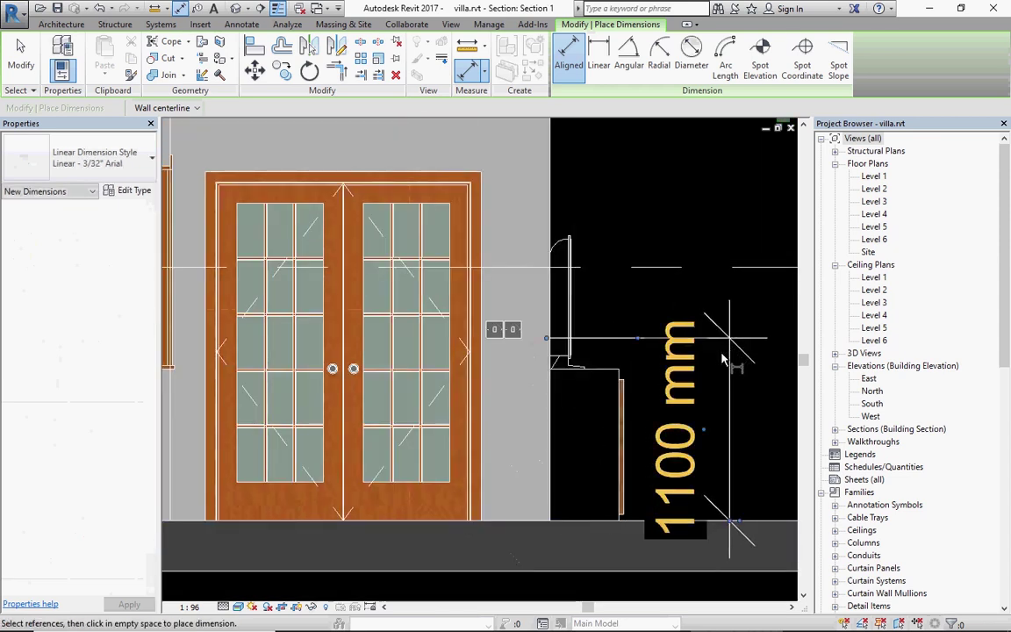
{"action": "left_click", "coordinate": [727, 361]}
{"action": "key", "text": "Escape"}
{"action": "key", "text": "Escape"}
{"action": "scroll", "coordinate": [526, 399], "scroll_direction": "down", "scroll_amount": 3}
{"action": "scroll", "coordinate": [502, 481], "scroll_direction": "down", "scroll_amount": 2}
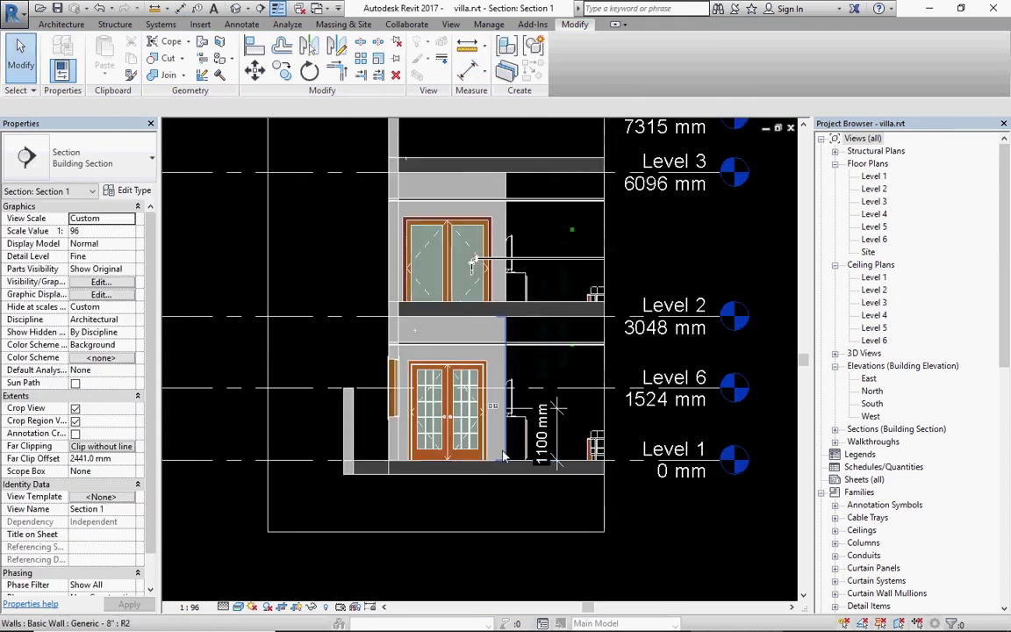
{"action": "scroll", "coordinate": [504, 445], "scroll_direction": "up", "scroll_amount": 3}
{"action": "scroll", "coordinate": [531, 439], "scroll_direction": "down", "scroll_amount": 2}
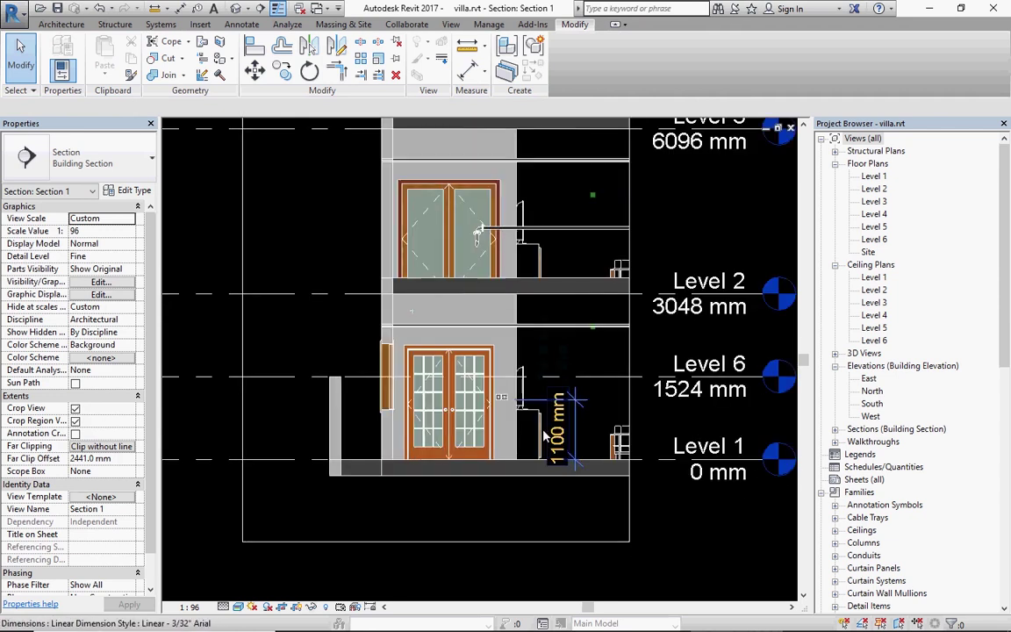
{"action": "scroll", "coordinate": [434, 424], "scroll_direction": "up", "scroll_amount": 2}
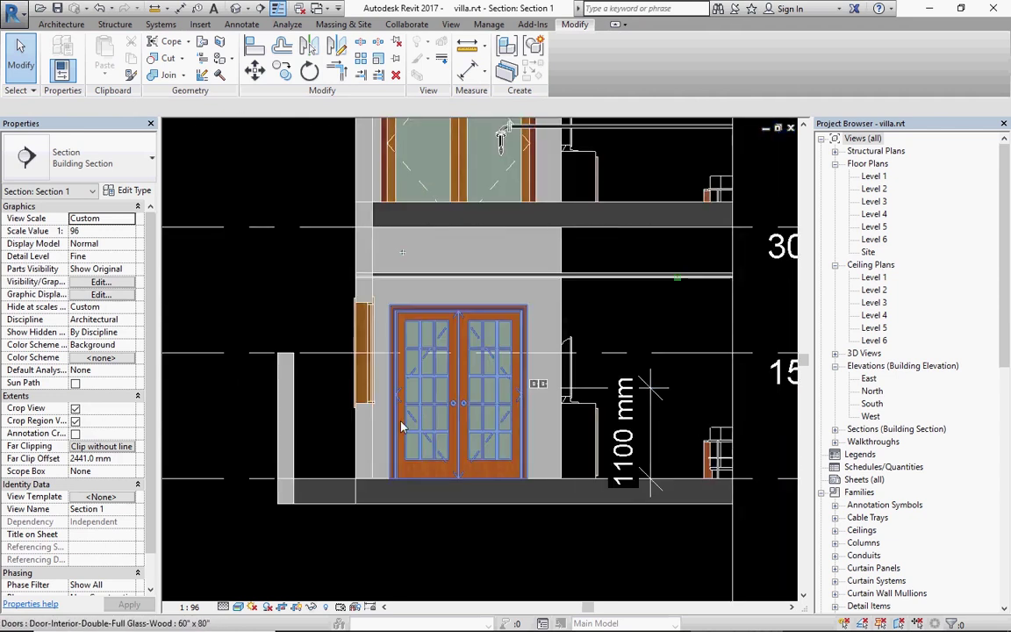
{"action": "scroll", "coordinate": [403, 423], "scroll_direction": "up", "scroll_amount": 2}
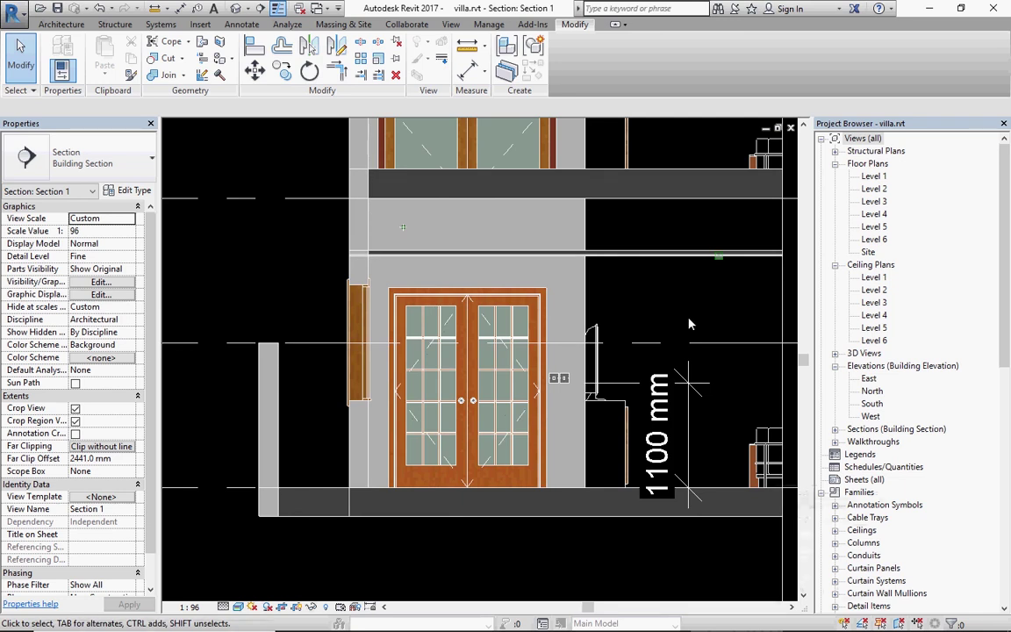
Step: Switch back to the villa's Level 1 floor plan view with Ctrl+Tab
{"action": "key", "text": "ctrl+Tab"}
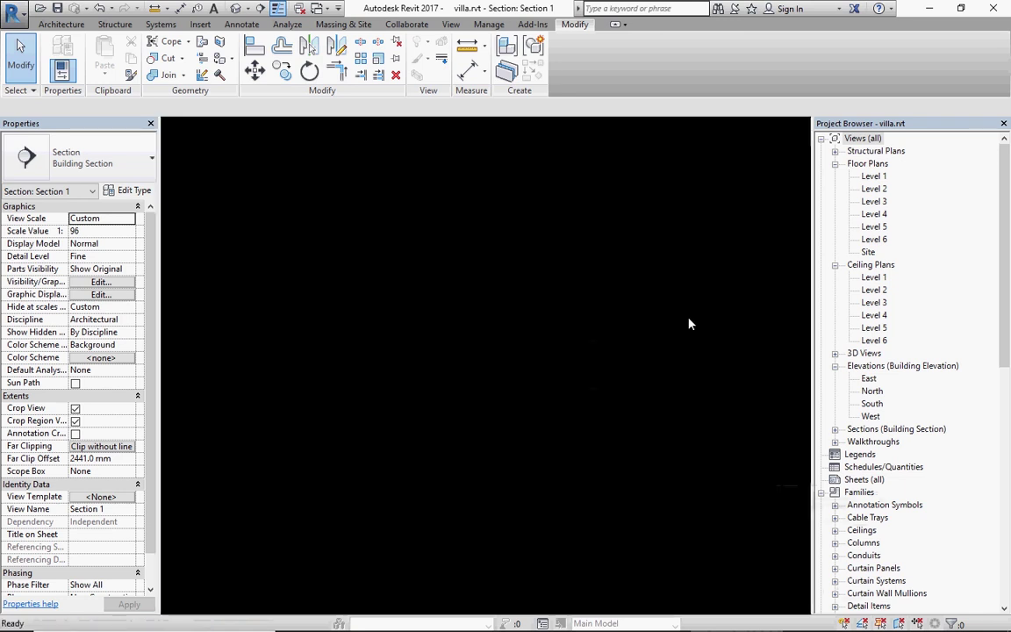
{"action": "scroll", "coordinate": [526, 378], "scroll_direction": "down", "scroll_amount": 5}
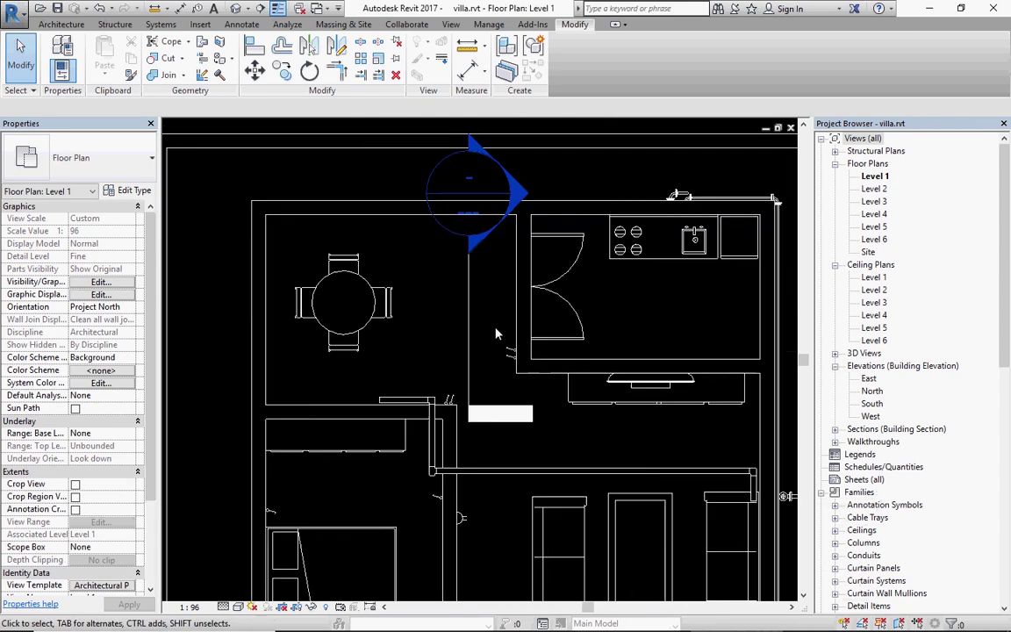
{"action": "scroll", "coordinate": [505, 342], "scroll_direction": "down", "scroll_amount": 2}
{"action": "scroll", "coordinate": [496, 329], "scroll_direction": "down", "scroll_amount": 1}
{"action": "scroll", "coordinate": [495, 329], "scroll_direction": "up", "scroll_amount": 1}
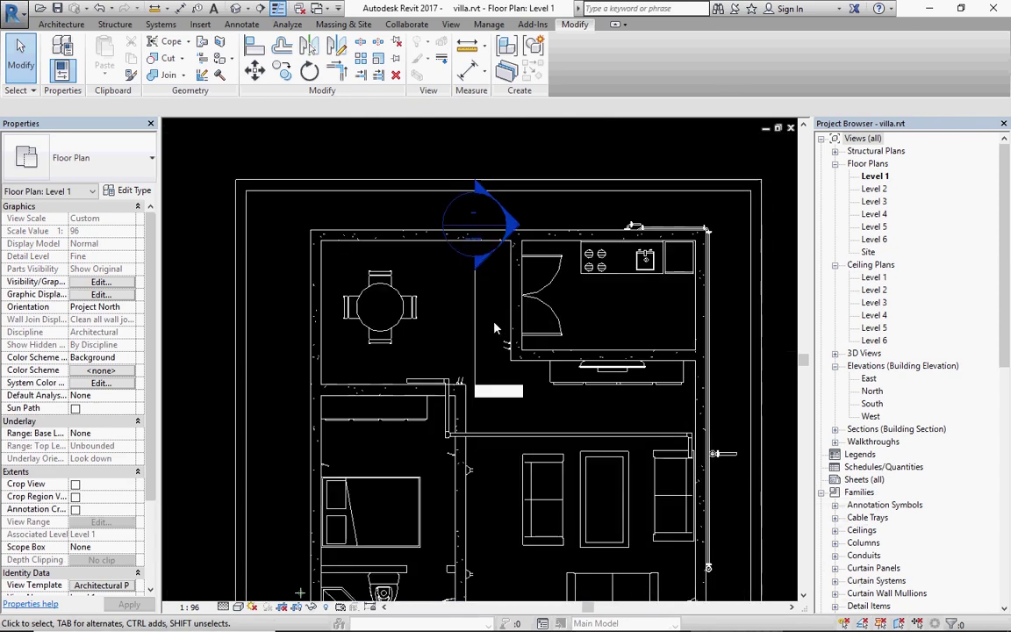